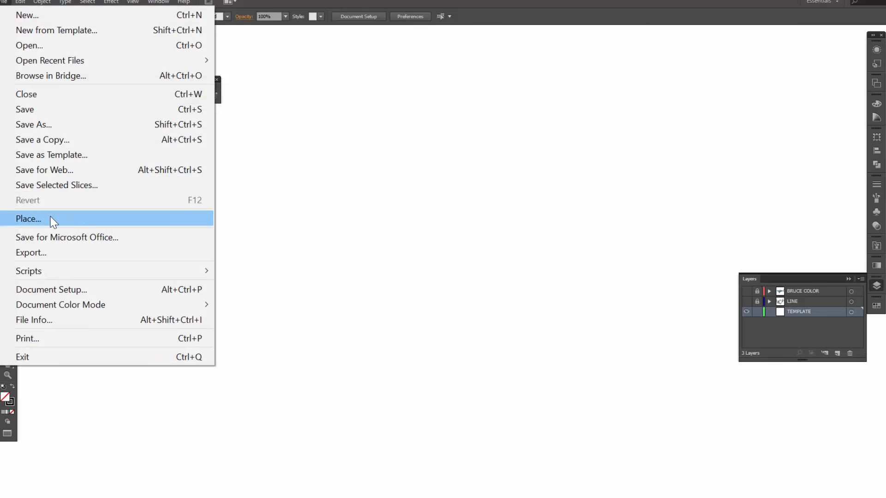
- Place the Shark Anchor image from the Pictures folder onto the TEMPLATE layer
{"action": "left_click", "coordinate": [54, 219]}
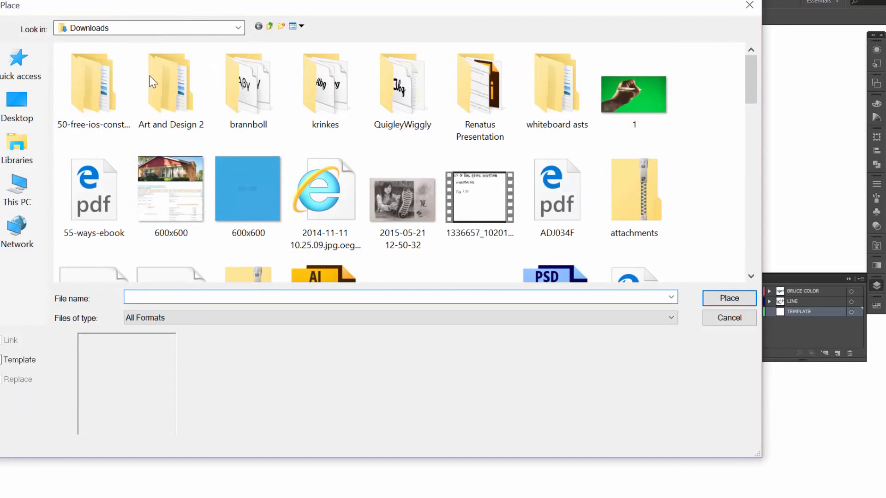
{"action": "left_click", "coordinate": [22, 190]}
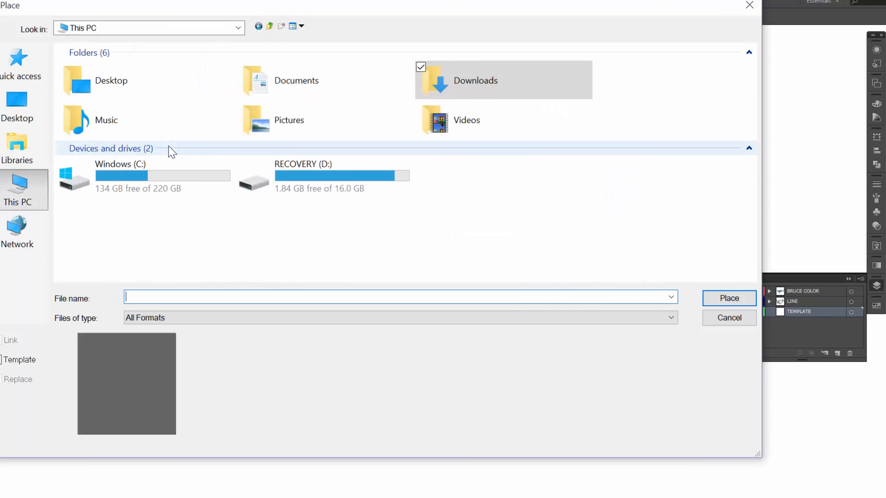
{"action": "double_click", "coordinate": [267, 116]}
{"action": "left_click", "coordinate": [109, 202]}
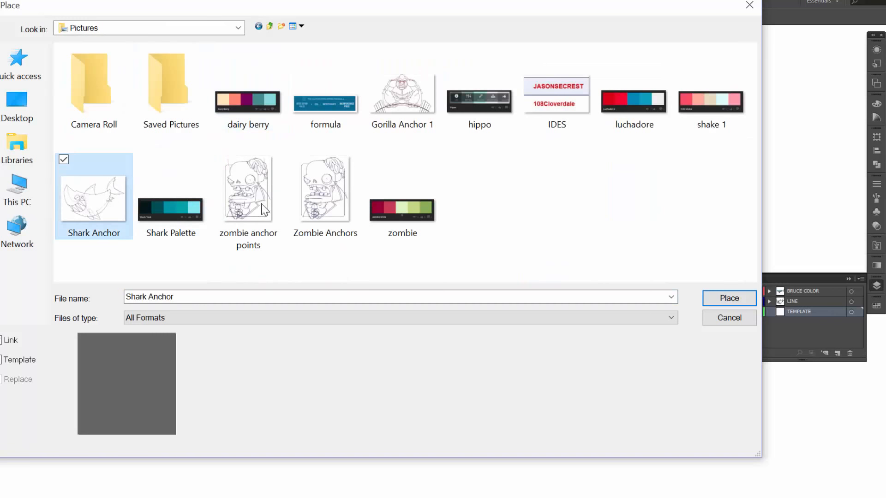
{"action": "left_click", "coordinate": [734, 299]}
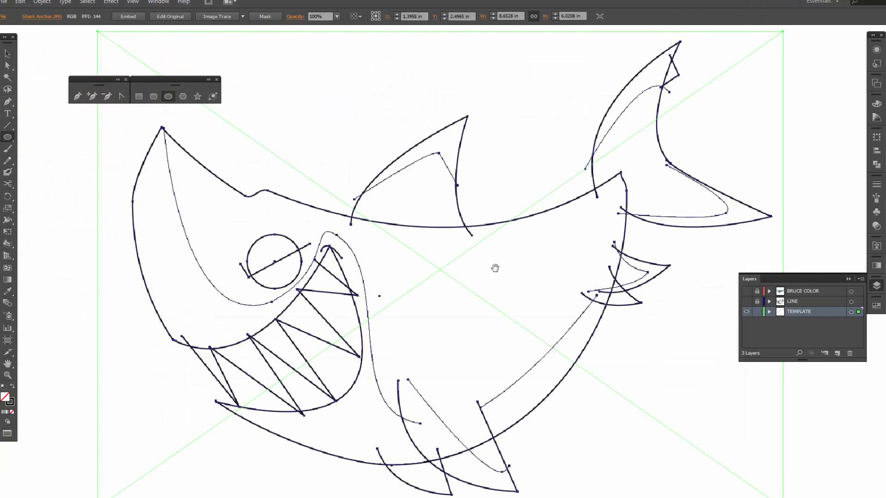
- Turn the TEMPLATE layer holding the placed shark sketch into a template layer
{"action": "left_click_drag", "start_coordinate": [495, 268], "coordinate": [500, 267]}
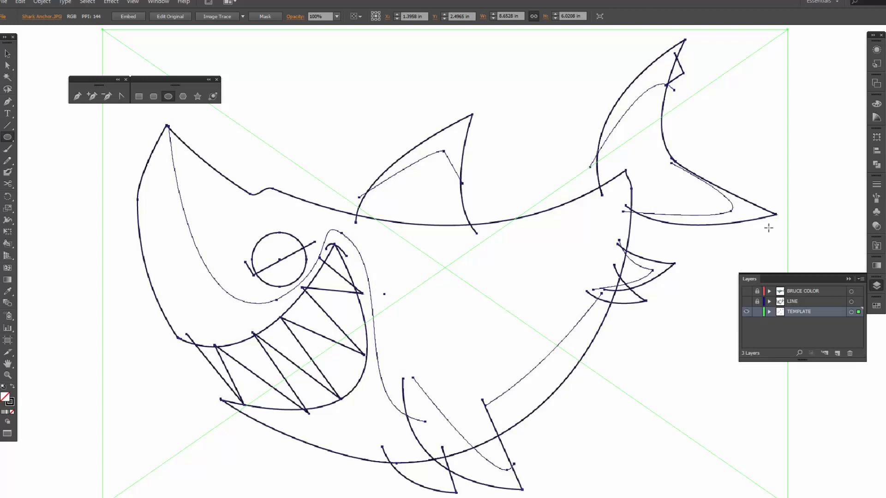
{"action": "left_click", "coordinate": [859, 278]}
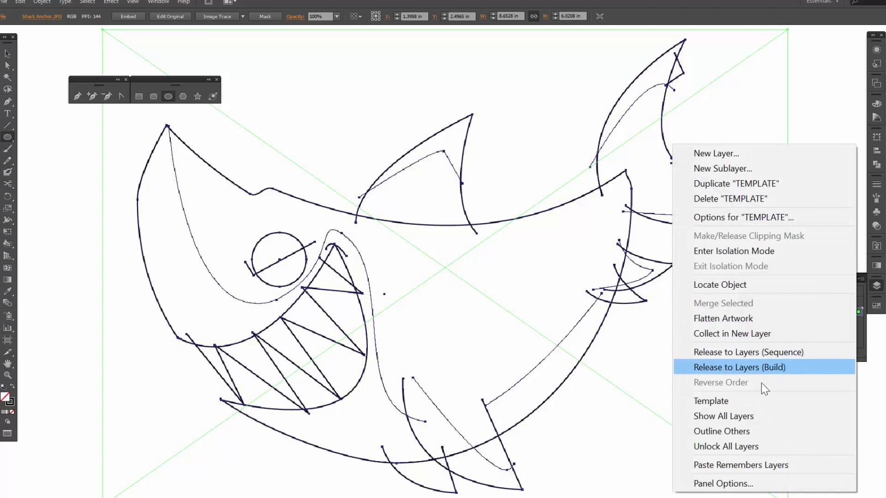
{"action": "left_click", "coordinate": [708, 402]}
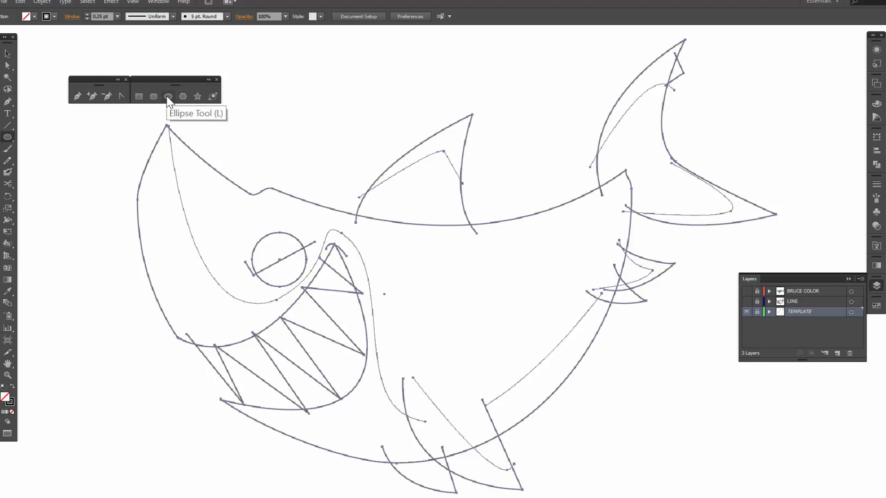
- Add a new layer above the TEMPLATE layer and name it LINE WORK
{"action": "left_click", "coordinate": [837, 354]}
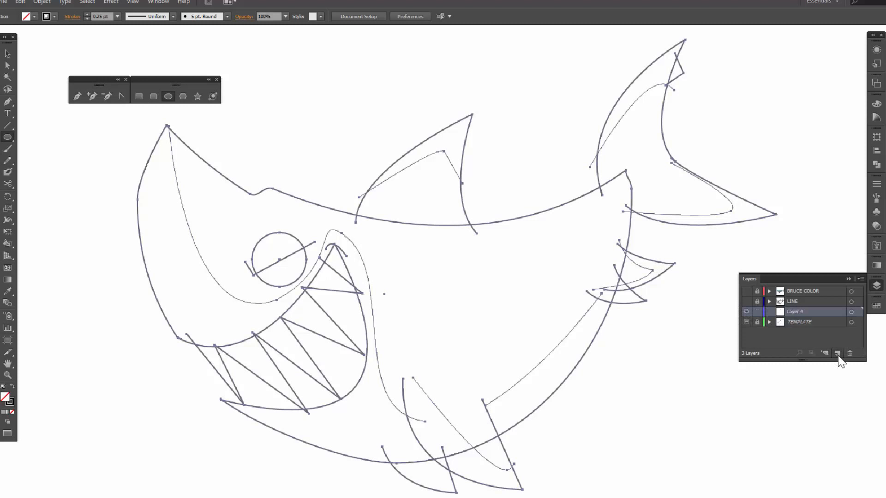
{"action": "double_click", "coordinate": [799, 311]}
{"action": "type", "text": "LINE WORK"}
{"action": "key", "text": "Return"}
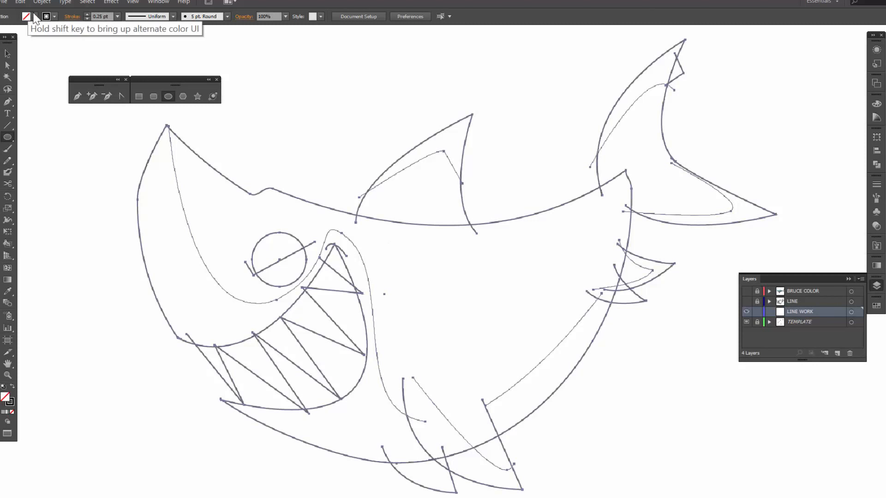
- Set the stroke weight to 1 pt and draw a circle about 6.68 in wide from the sketch's body centre point
{"action": "left_click", "coordinate": [117, 16]}
{"action": "left_click", "coordinate": [128, 60]}
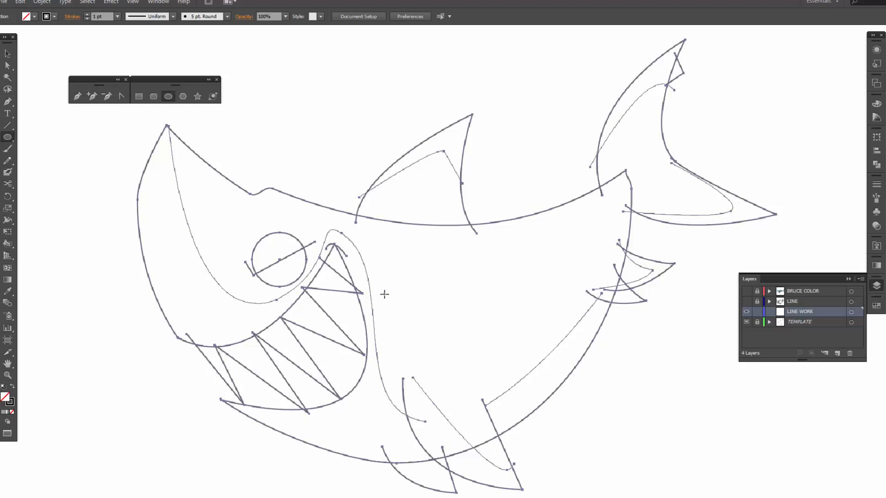
{"action": "left_click_drag", "start_coordinate": [384, 294], "coordinate": [649, 468]}
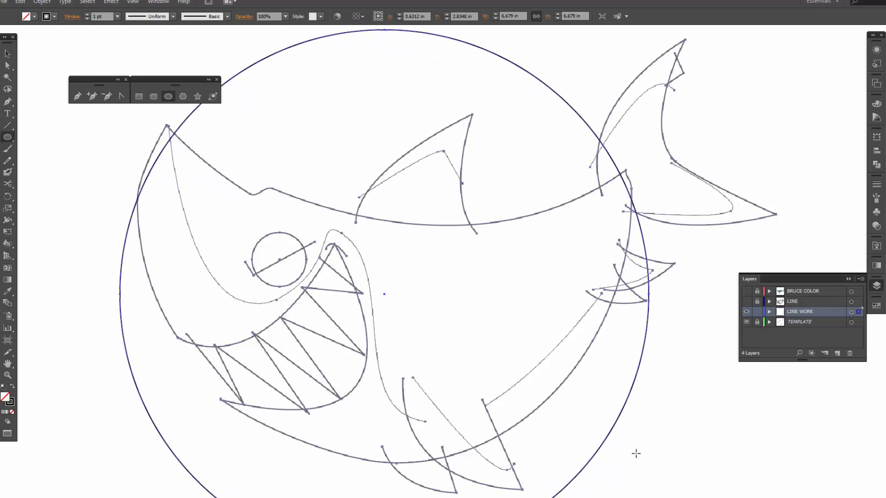
- Nudge the circle straight up until its bottom edge lines up with the shark's belly curve
{"action": "key", "text": "Up"}
{"action": "key", "text": "Up"}
{"action": "key", "text": "Up"}
{"action": "key", "text": "Up"}
{"action": "key", "text": "Up"}
{"action": "key", "text": "Up"}
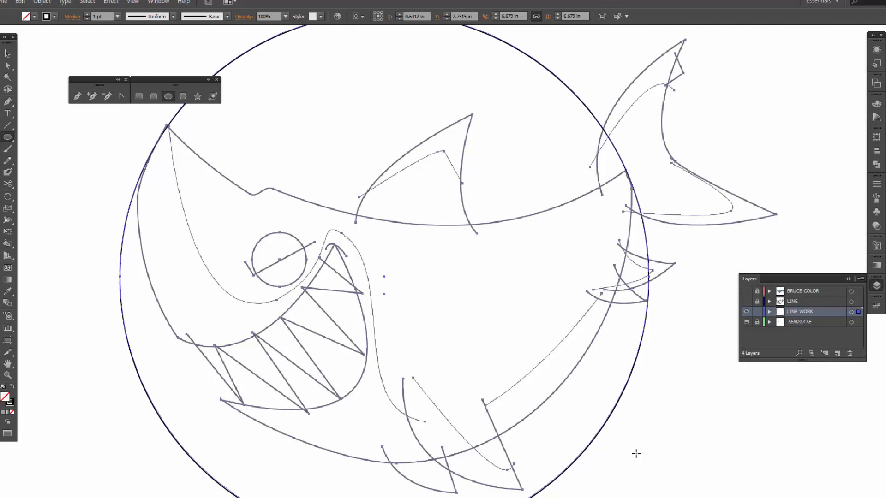
{"action": "key", "text": "Up"}
{"action": "key", "text": "Up"}
{"action": "key", "text": "Up"}
{"action": "key", "text": "Up"}
{"action": "key", "text": "Up"}
{"action": "key", "text": "Up"}
{"action": "key", "text": "Up"}
{"action": "key", "text": "Up"}
{"action": "key", "text": "Up"}
{"action": "key", "text": "Up"}
{"action": "key", "text": "Up"}
{"action": "key", "text": "Up"}
{"action": "key", "text": "Up"}
{"action": "key", "text": "Up"}
{"action": "key", "text": "Up"}
{"action": "key", "text": "Up"}
{"action": "key", "text": "Up"}
{"action": "key", "text": "Up"}
{"action": "key", "text": "Up"}
{"action": "key", "text": "Up"}
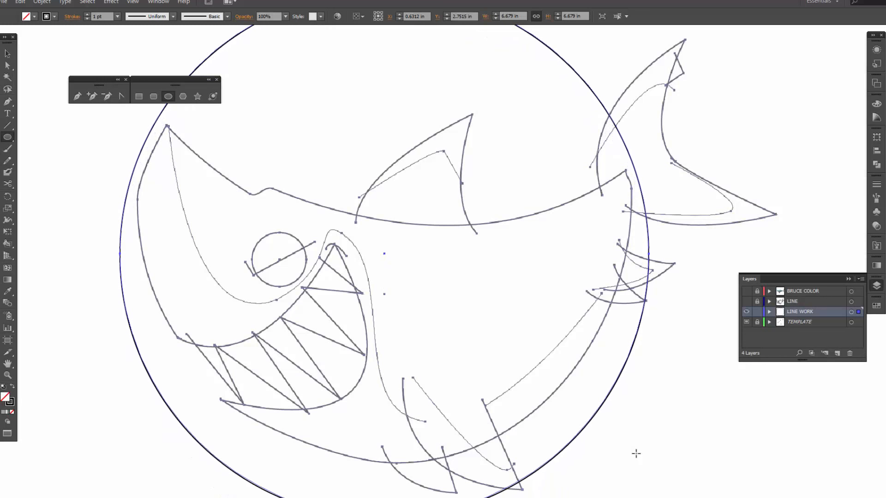
{"action": "key", "text": "Up"}
{"action": "key", "text": "Up"}
{"action": "key", "text": "Up"}
{"action": "key", "text": "Up"}
{"action": "key", "text": "Up"}
{"action": "key", "text": "Up"}
{"action": "key", "text": "Up"}
{"action": "key", "text": "Up"}
{"action": "key", "text": "Up"}
{"action": "key", "text": "Up"}
{"action": "key", "text": "Up"}
{"action": "key", "text": "Up"}
{"action": "key", "text": "Up"}
{"action": "key", "text": "Up"}
{"action": "key", "text": "Up"}
{"action": "key", "text": "Up"}
{"action": "key", "text": "Up"}
{"action": "key", "text": "Up"}
{"action": "key", "text": "Up"}
{"action": "key", "text": "Up"}
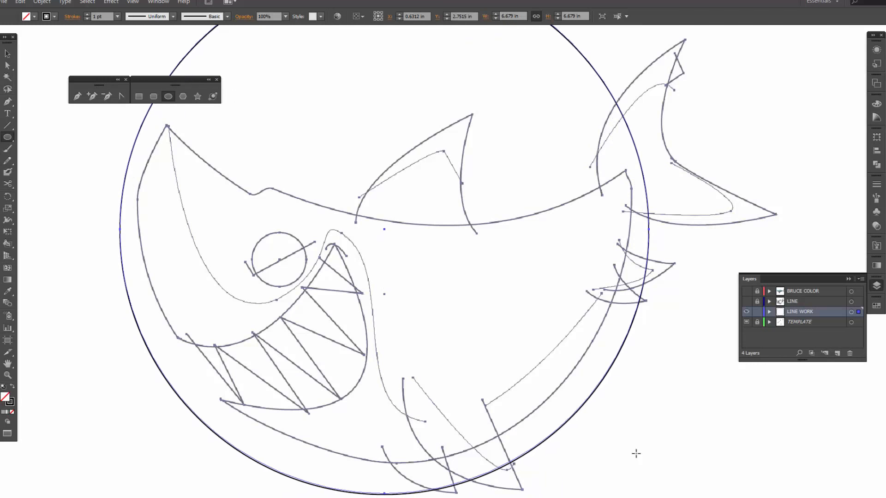
{"action": "key", "text": "Up"}
{"action": "key", "text": "Up"}
{"action": "key", "text": "Up"}
{"action": "key", "text": "Up"}
{"action": "key", "text": "Up"}
{"action": "key", "text": "Up"}
{"action": "key", "text": "Up"}
{"action": "key", "text": "Up"}
{"action": "key", "text": "Up"}
{"action": "key", "text": "Up"}
{"action": "key", "text": "Up"}
{"action": "key", "text": "Up"}
{"action": "key", "text": "Up"}
{"action": "key", "text": "Up"}
{"action": "key", "text": "Up"}
{"action": "key", "text": "Up"}
{"action": "key", "text": "Up"}
{"action": "key", "text": "Up"}
{"action": "key", "text": "Up"}
{"action": "key", "text": "Up"}
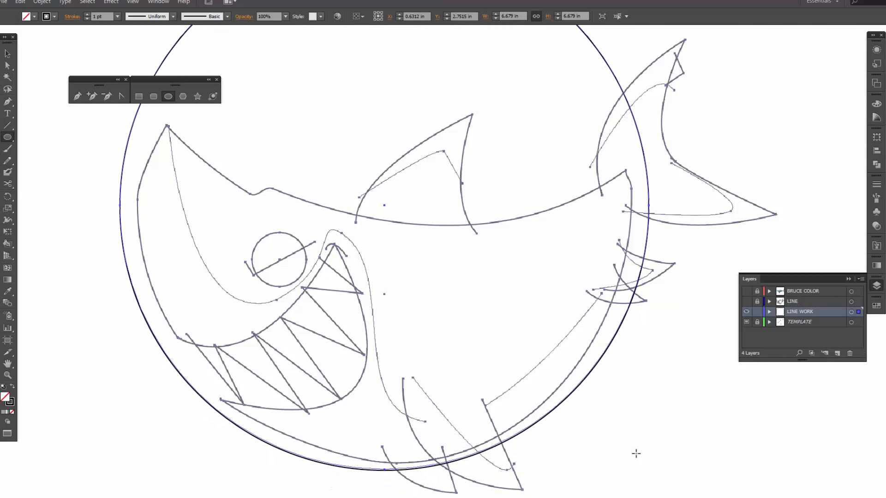
{"action": "key", "text": "Up"}
{"action": "key", "text": "Up"}
{"action": "key", "text": "Up"}
{"action": "key", "text": "Up"}
{"action": "key", "text": "Up"}
{"action": "key", "text": "Up"}
{"action": "key", "text": "Up"}
{"action": "key", "text": "Up"}
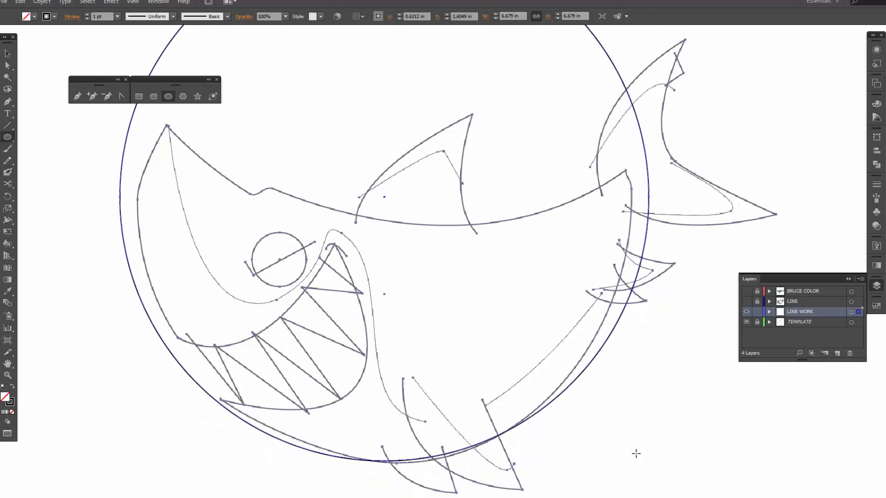
- Scale the circle down proportionally about its centre to about 6.35 in wide
{"action": "key", "text": "ctrl+minus"}
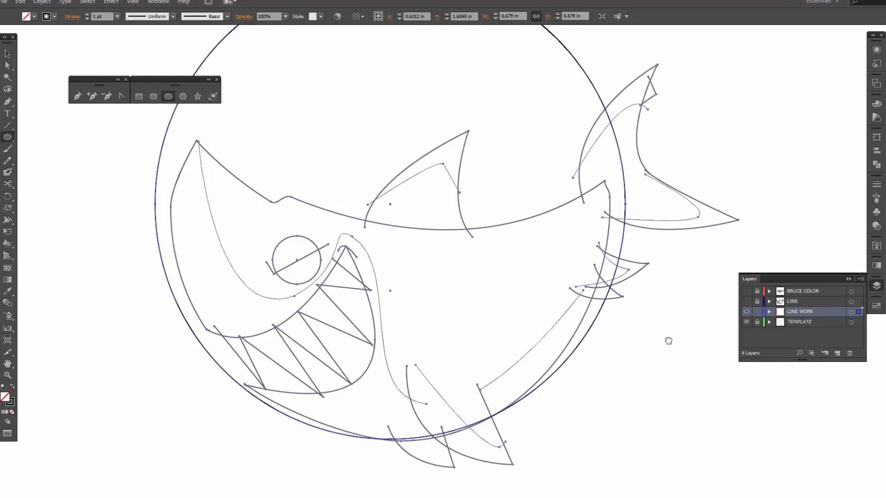
{"action": "left_click_drag", "start_coordinate": [669, 340], "coordinate": [687, 371]}
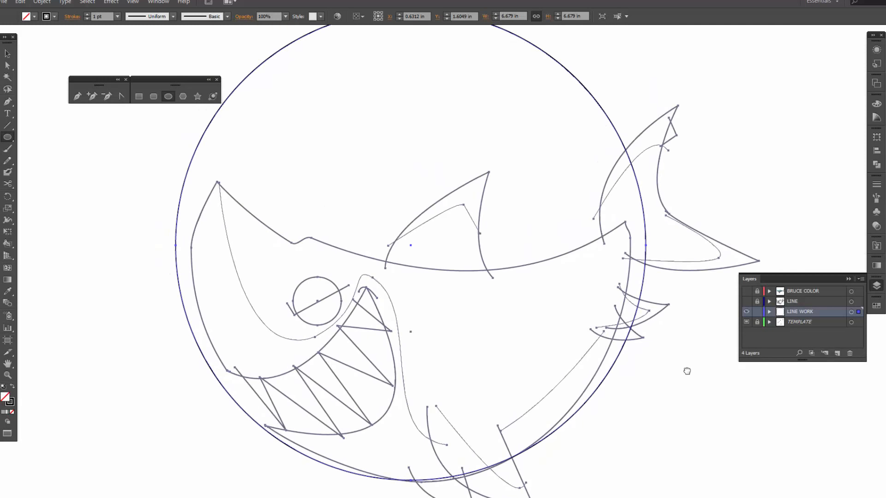
{"action": "key", "text": "ctrl+minus"}
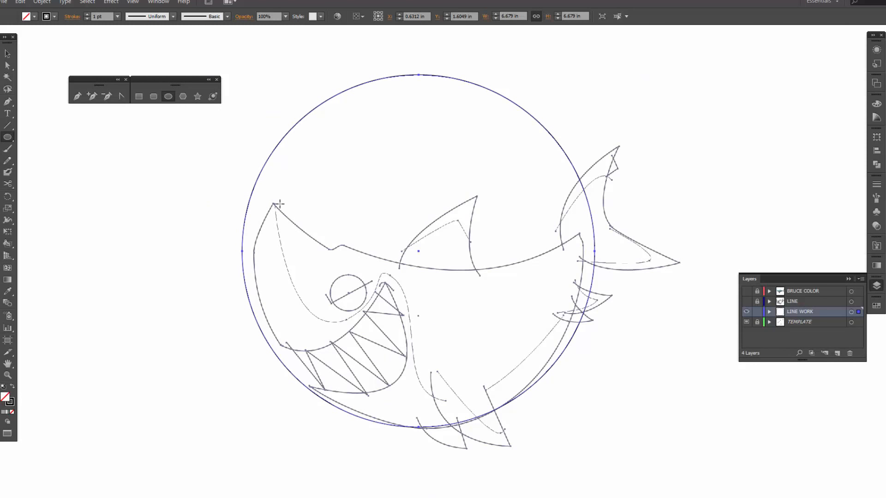
{"action": "key", "text": "v"}
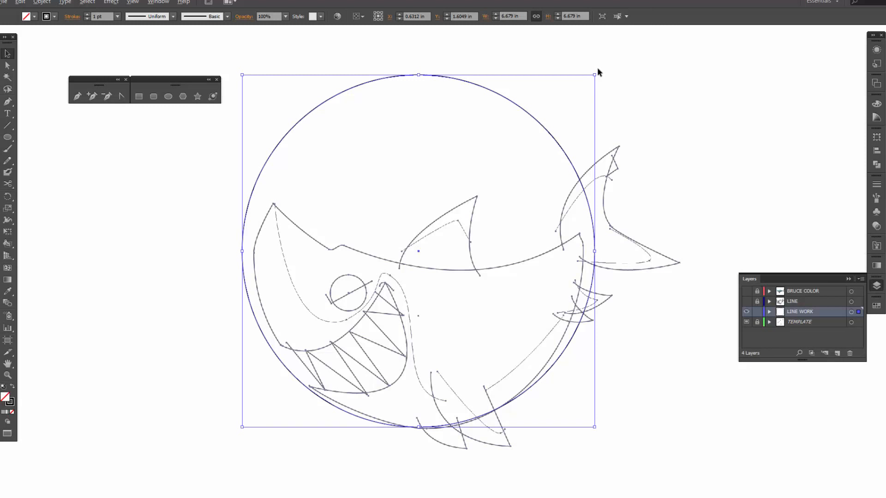
{"action": "left_click_drag", "start_coordinate": [595, 75], "coordinate": [594, 85]}
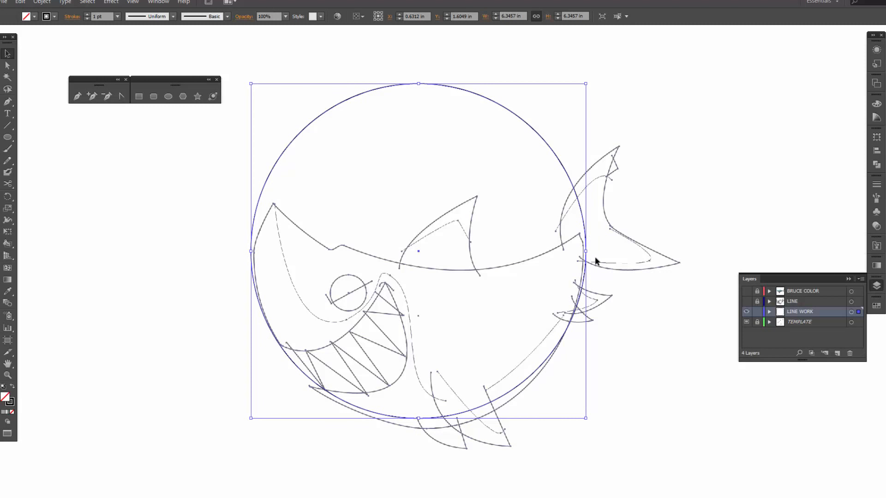
- Nudge the circle down to meet the belly line and shrink it proportionally to about 6.15 in wide
{"action": "key", "text": "Down"}
{"action": "key", "text": "Down"}
{"action": "key", "text": "Down"}
{"action": "key", "text": "Down"}
{"action": "key", "text": "Down"}
{"action": "key", "text": "Down"}
{"action": "key", "text": "Down"}
{"action": "key", "text": "Down"}
{"action": "key", "text": "Down"}
{"action": "key", "text": "Down"}
{"action": "key", "text": "Down"}
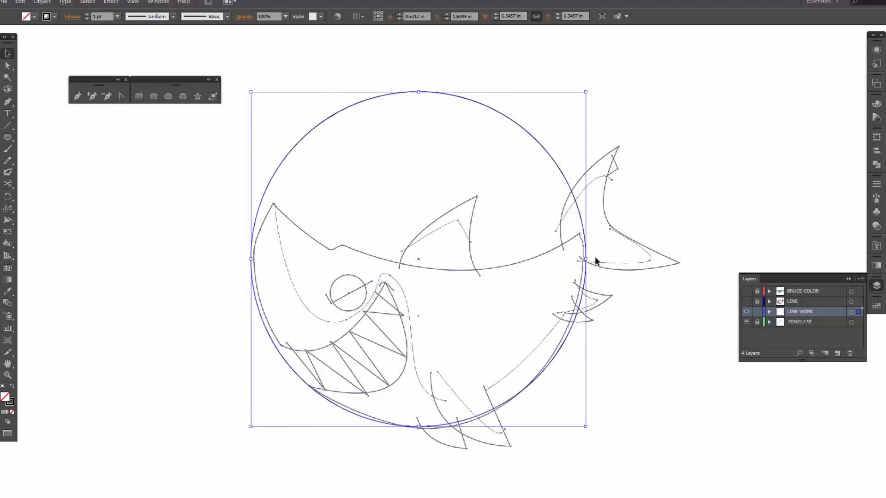
{"action": "key", "text": "Down"}
{"action": "key", "text": "Down"}
{"action": "key", "text": "Down"}
{"action": "key", "text": "Down"}
{"action": "key", "text": "Down"}
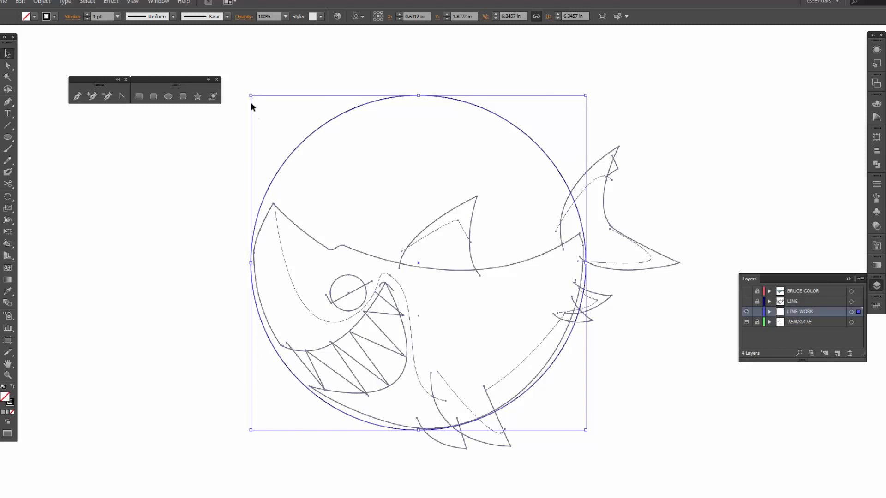
{"action": "left_click_drag", "start_coordinate": [250, 95], "coordinate": [255, 100]}
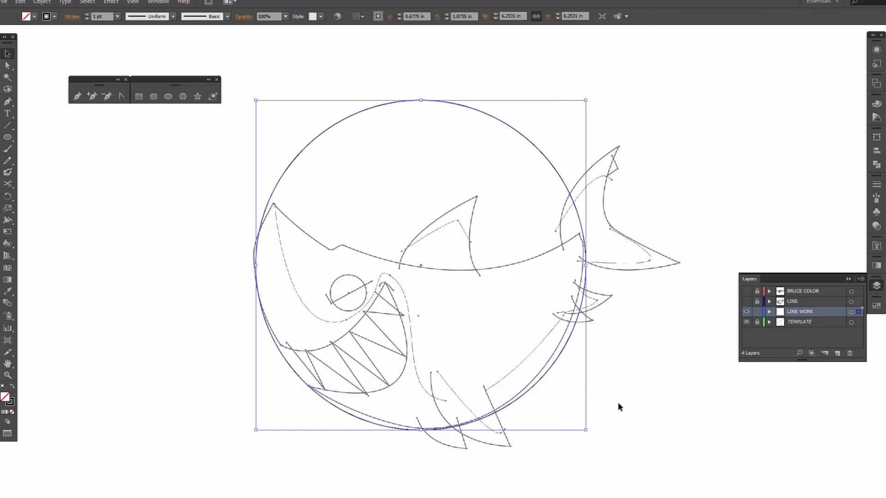
{"action": "left_click_drag", "start_coordinate": [586, 430], "coordinate": [580, 429]}
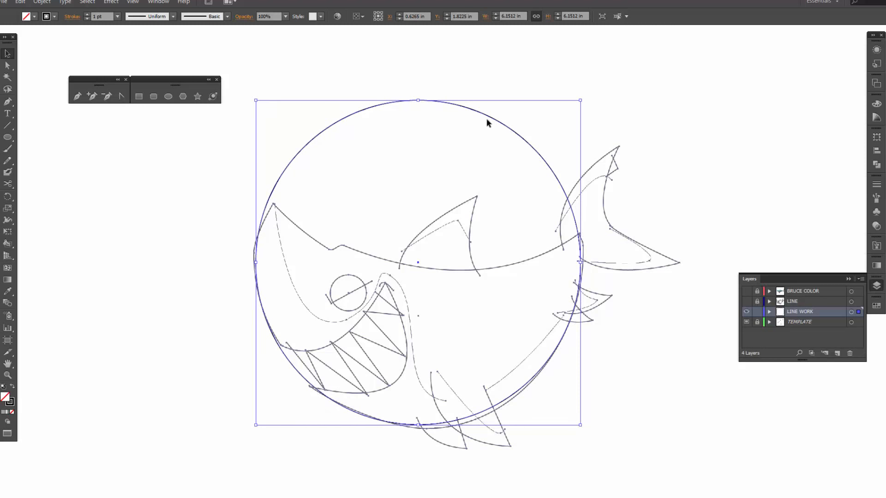
- Delete the circle's top anchor point with the Delete Anchor Point tool
{"action": "key", "text": "a"}
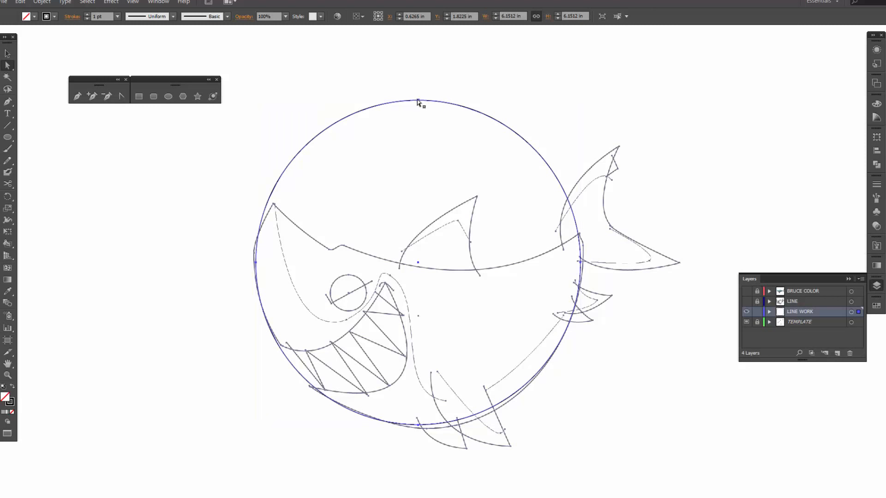
{"action": "left_click", "coordinate": [418, 101]}
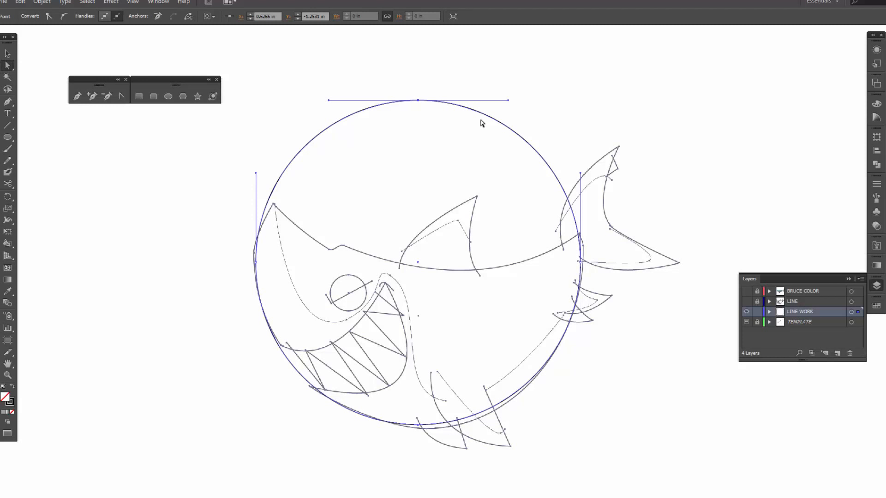
{"action": "key", "text": "minus"}
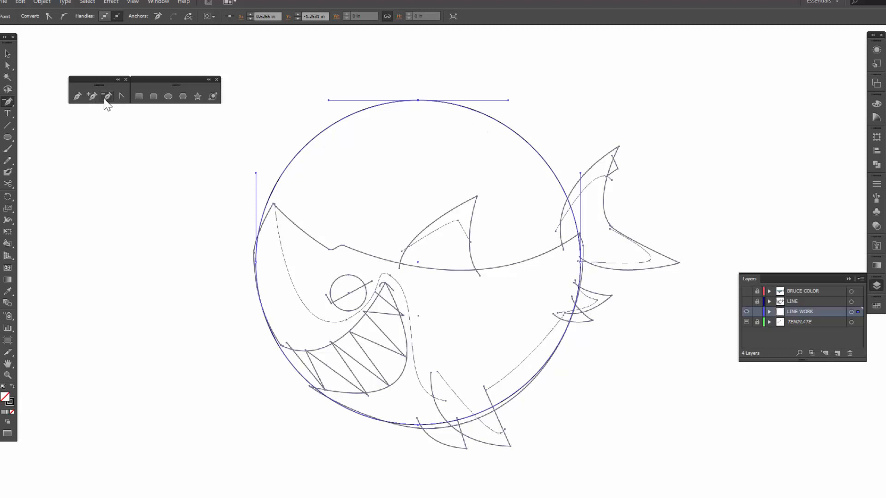
{"action": "left_click", "coordinate": [418, 101]}
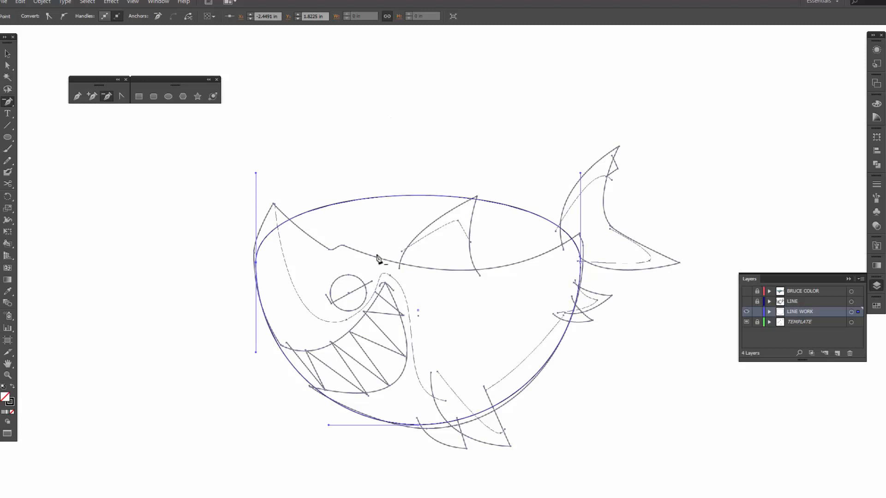
- Move the shape's left anchor point to the shark's nose tip and angle its handle to follow the snout curve
{"action": "key", "text": "a"}
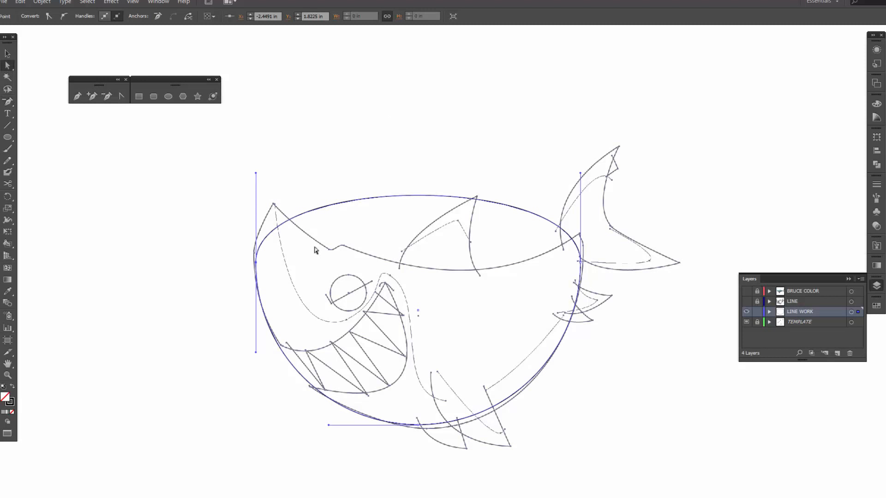
{"action": "left_click_drag", "start_coordinate": [257, 264], "coordinate": [274, 205]}
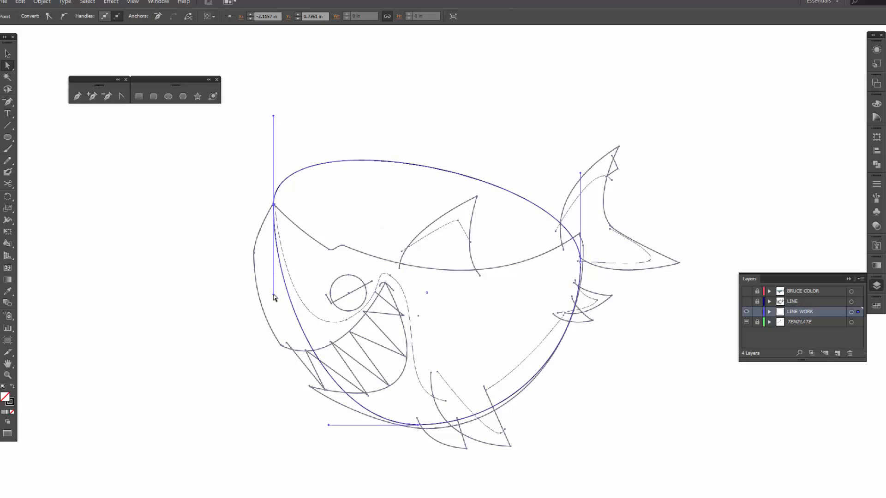
{"action": "left_click_drag", "start_coordinate": [273, 296], "coordinate": [209, 306]}
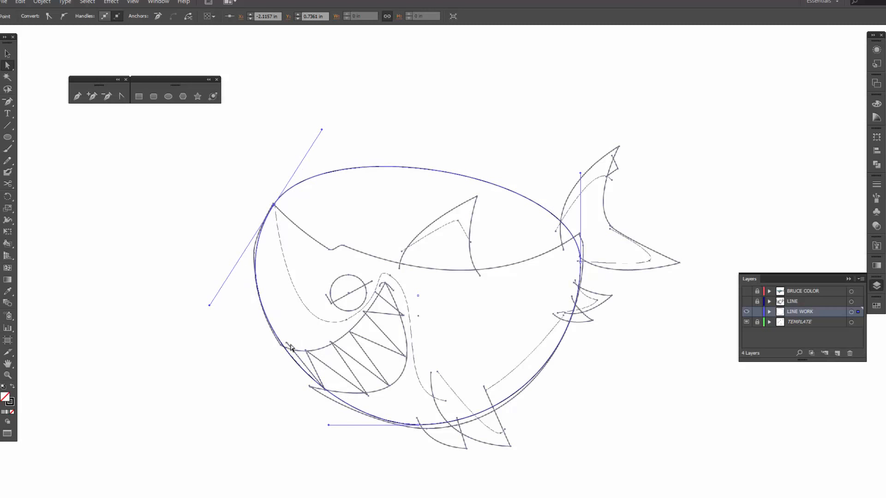
- Move the shape's right anchor point slightly up and outward onto the sketch's tail-end body line, then deselect the shape
{"action": "left_click", "coordinate": [580, 261]}
{"action": "left_click_drag", "start_coordinate": [581, 262], "coordinate": [585, 251]}
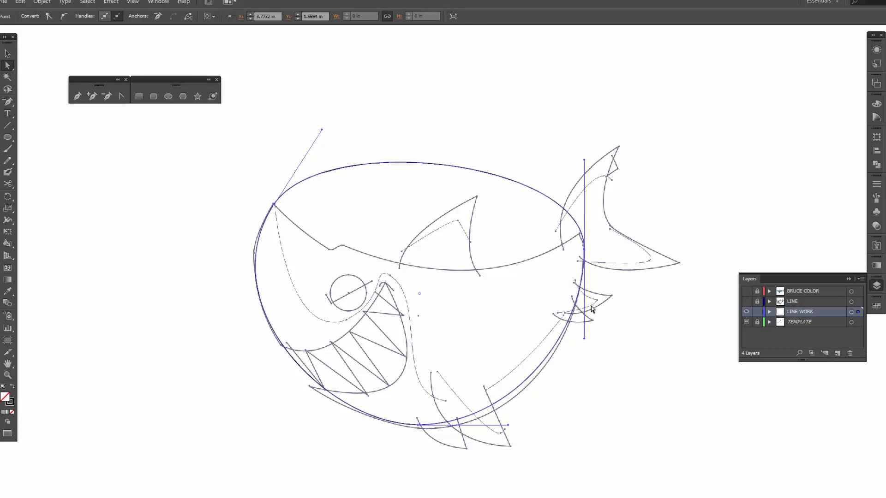
{"action": "left_click", "coordinate": [583, 344]}
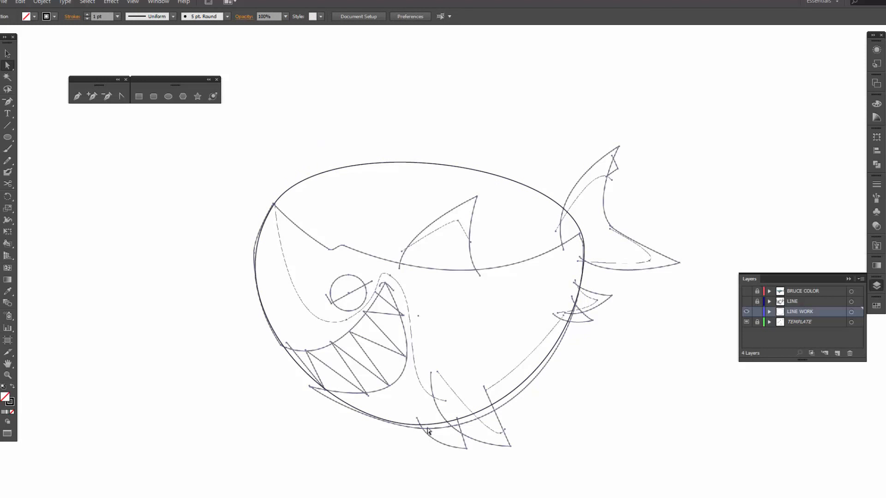
- Unlock the TEMPLATE layer and set the opacity of its shark sketch image to 50%
{"action": "left_click", "coordinate": [783, 327]}
{"action": "left_click", "coordinate": [757, 322]}
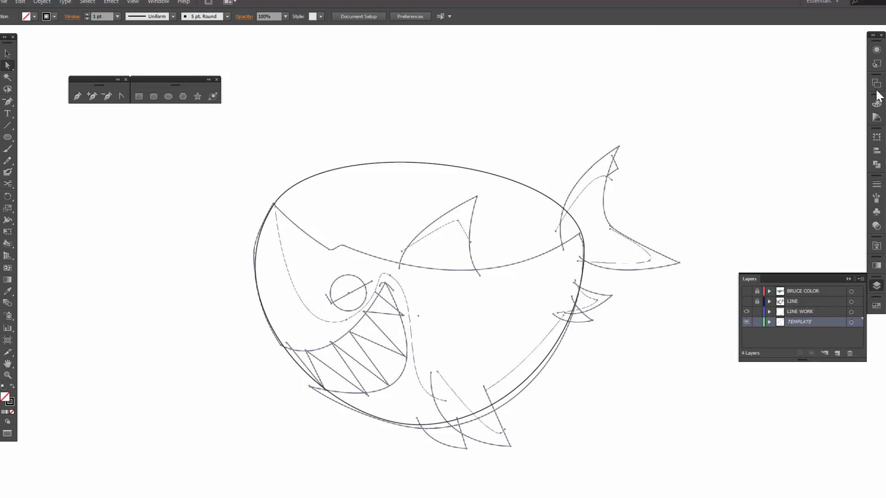
{"action": "left_click", "coordinate": [850, 323]}
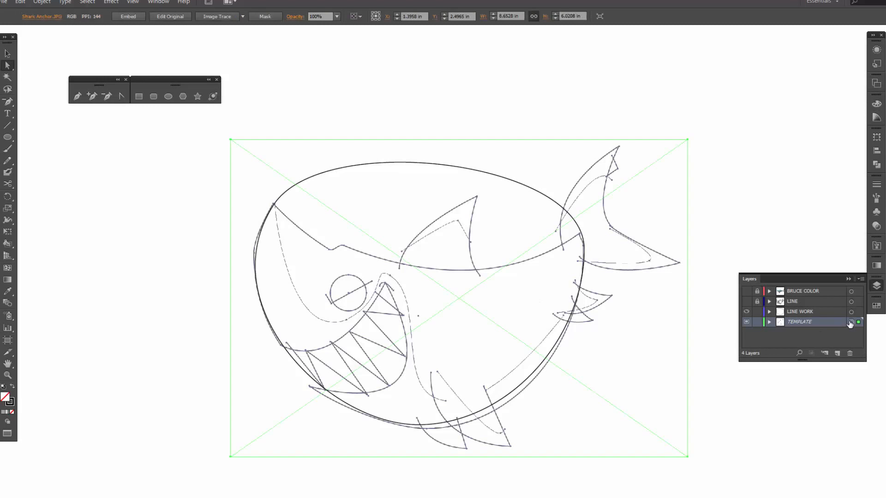
{"action": "left_click", "coordinate": [876, 225]}
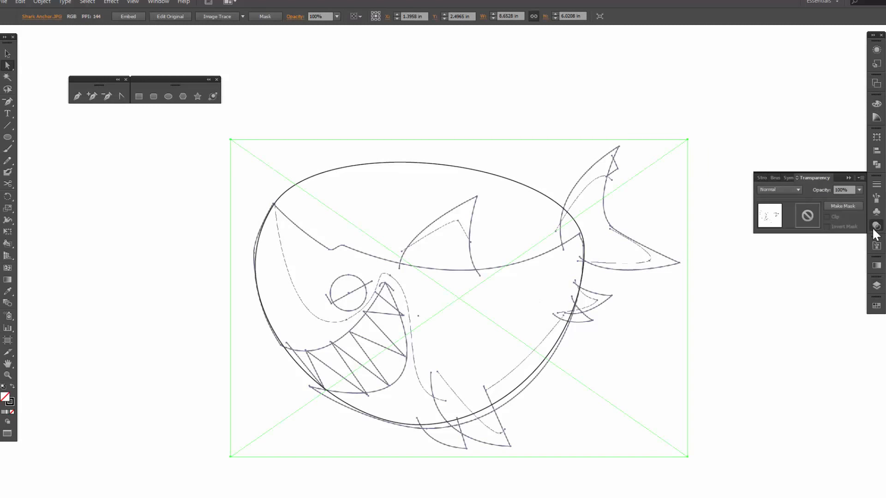
{"action": "left_click", "coordinate": [856, 189]}
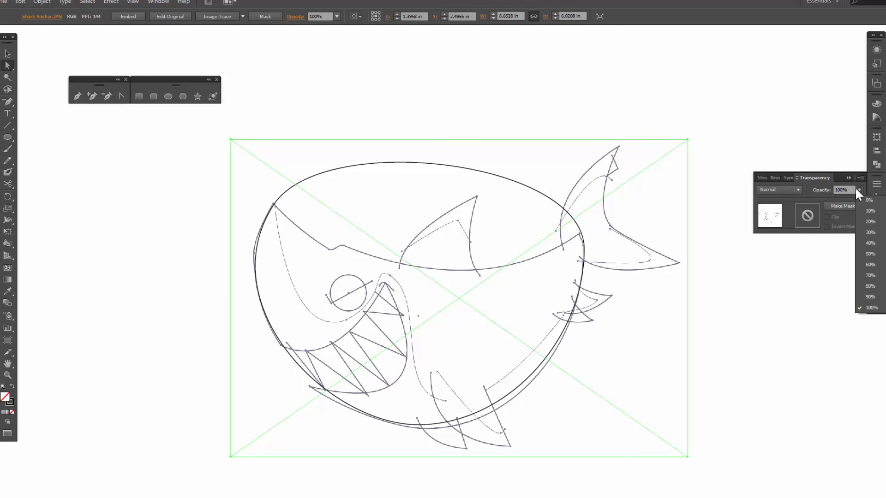
{"action": "left_click", "coordinate": [870, 276]}
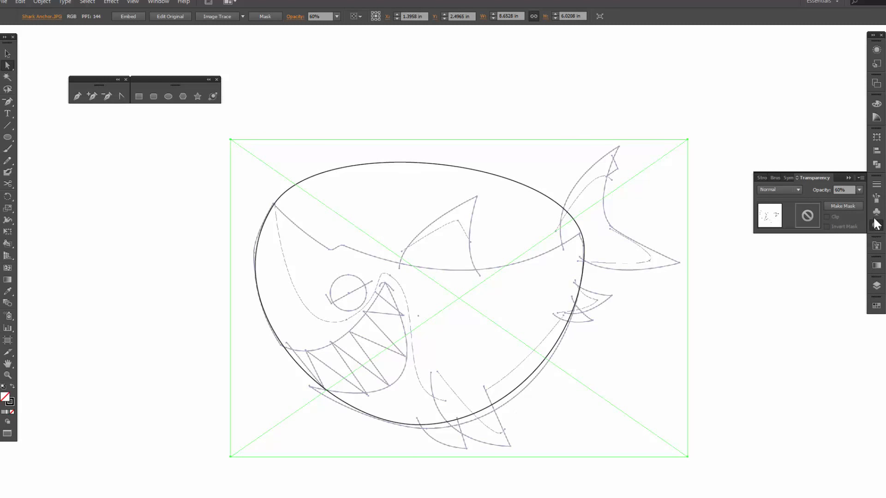
{"action": "left_click", "coordinate": [858, 190]}
{"action": "left_click", "coordinate": [869, 254]}
- Lock the TEMPLATE layer again and make LINE WORK the active layer
{"action": "left_click", "coordinate": [876, 286]}
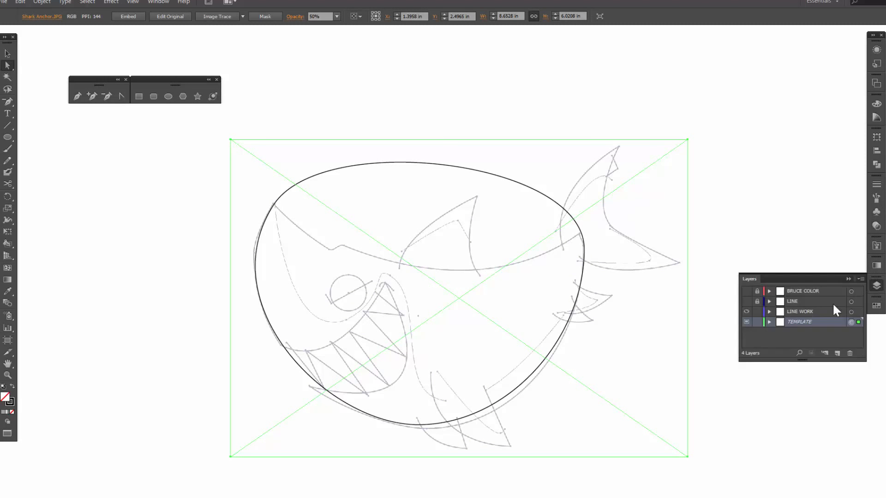
{"action": "left_click", "coordinate": [757, 322]}
{"action": "left_click", "coordinate": [791, 310]}
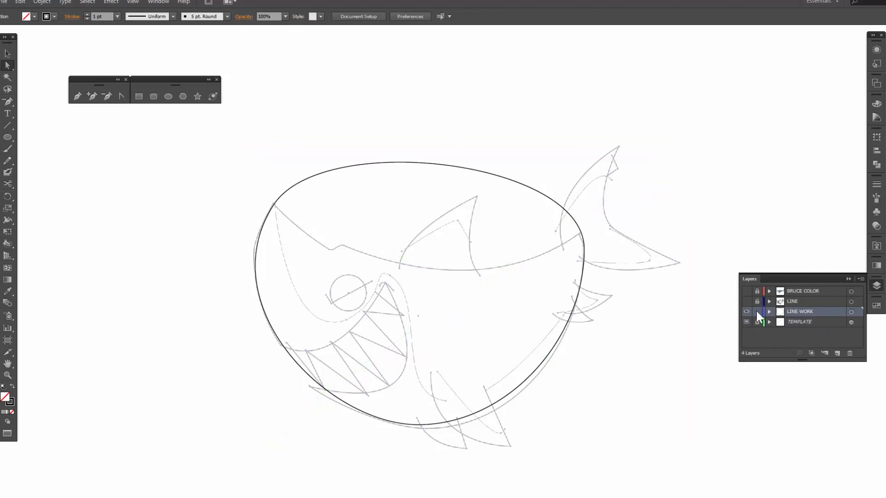
- Nudge the body shape's bottom anchor point down onto the belly line and lengthen its right handle to follow the sketch
{"action": "key", "text": "v"}
{"action": "left_click", "coordinate": [462, 418]}
{"action": "key", "text": "a"}
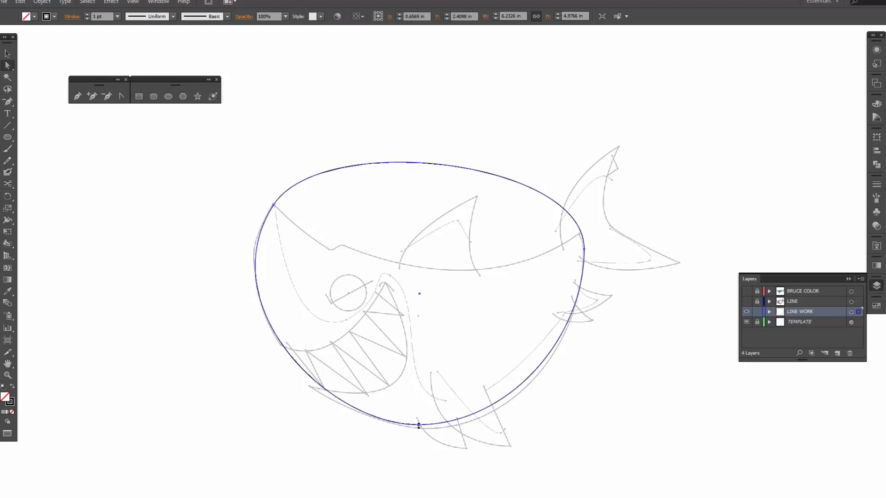
{"action": "left_click", "coordinate": [419, 427]}
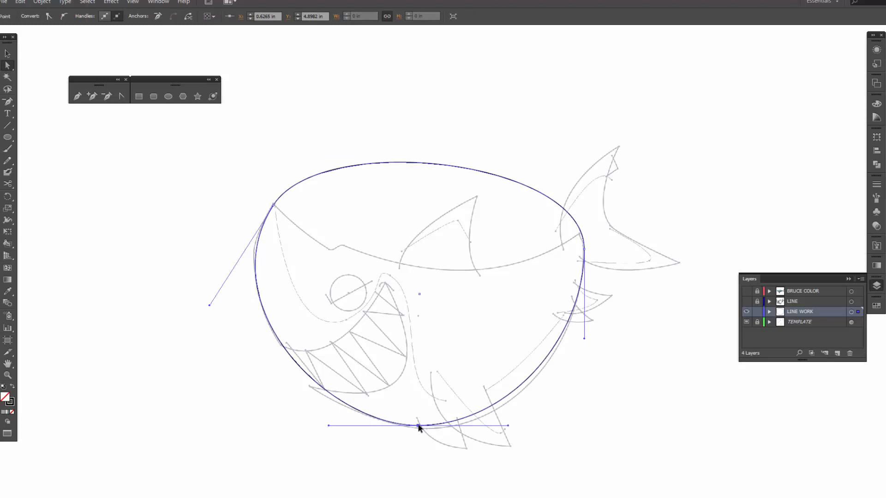
{"action": "key", "text": "Down"}
{"action": "key", "text": "Down"}
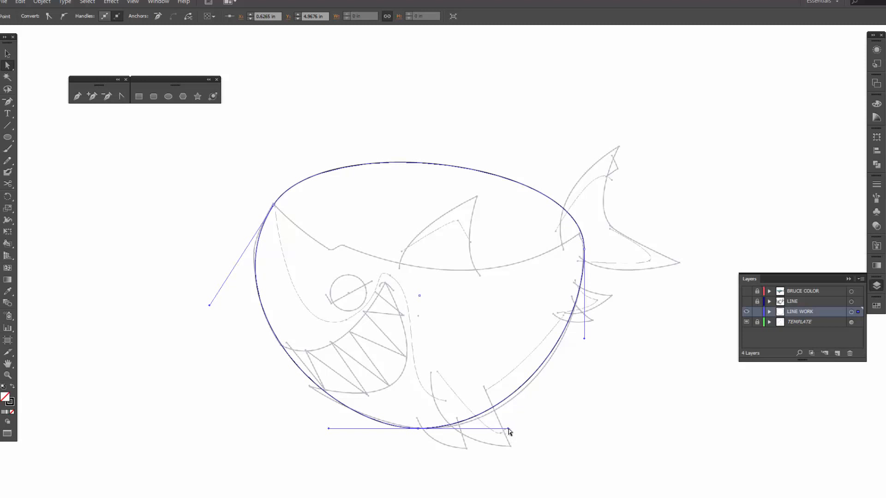
{"action": "left_click_drag", "start_coordinate": [511, 431], "coordinate": [525, 430]}
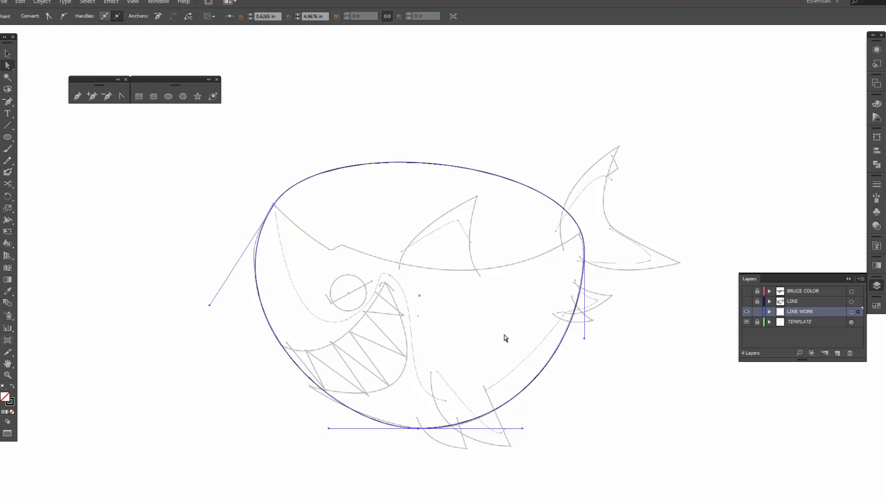
- Add an anchor point at the body's tail-end corner and convert the upper handles so the top edge follows the back line
{"action": "key", "text": "plus"}
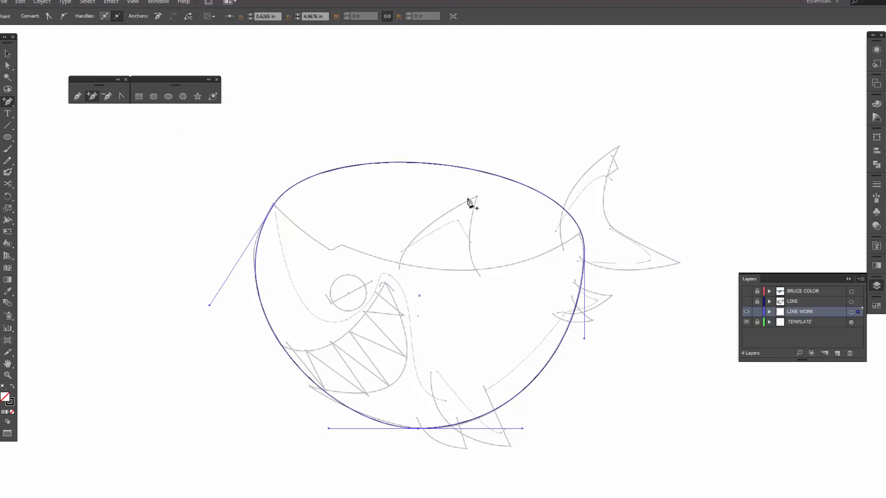
{"action": "left_click", "coordinate": [581, 235]}
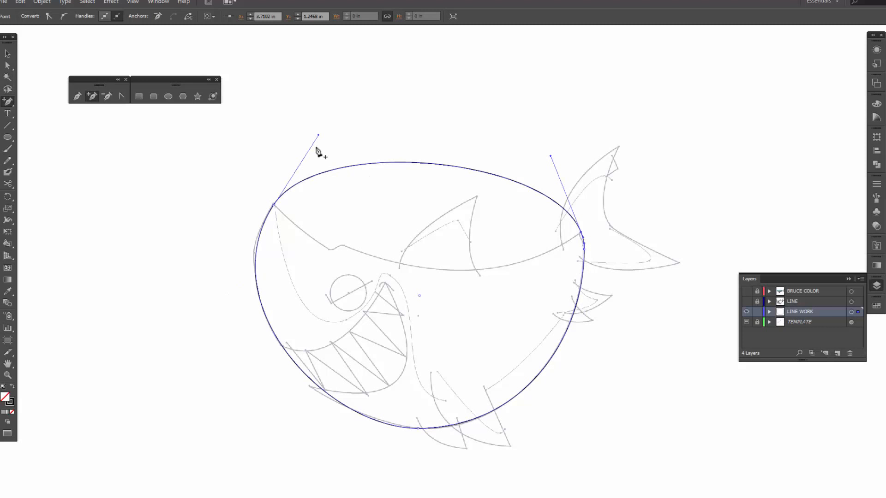
{"action": "left_click", "coordinate": [121, 97]}
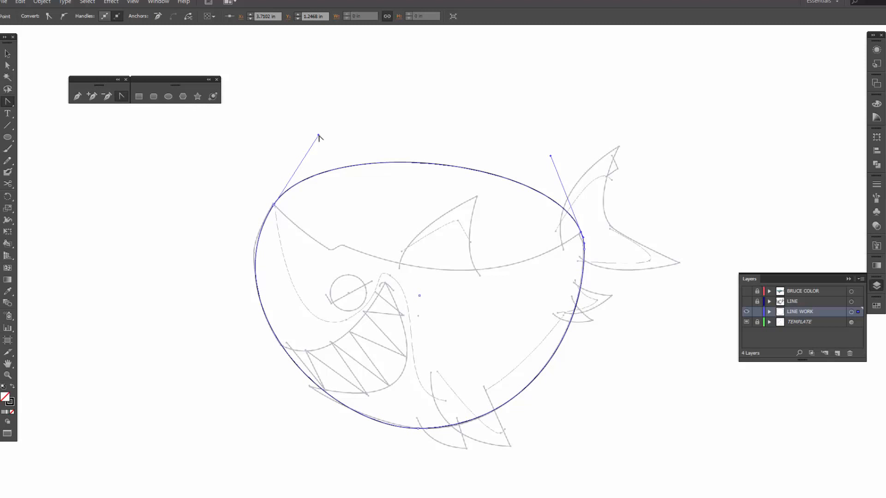
{"action": "left_click_drag", "start_coordinate": [318, 137], "coordinate": [336, 276]}
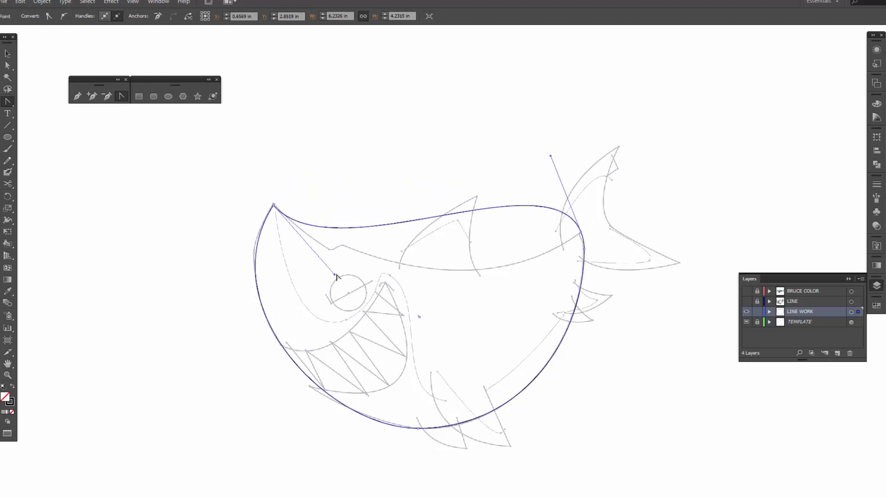
{"action": "left_click_drag", "start_coordinate": [547, 158], "coordinate": [518, 294]}
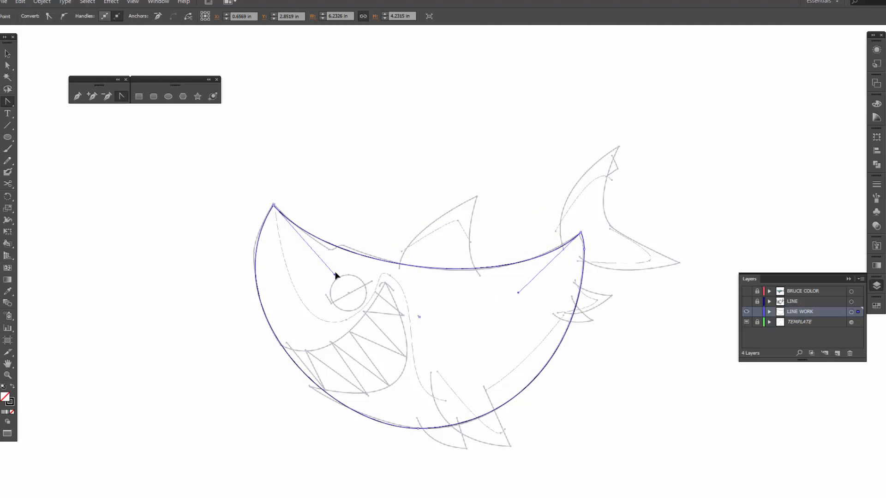
{"action": "left_click_drag", "start_coordinate": [336, 276], "coordinate": [338, 269]}
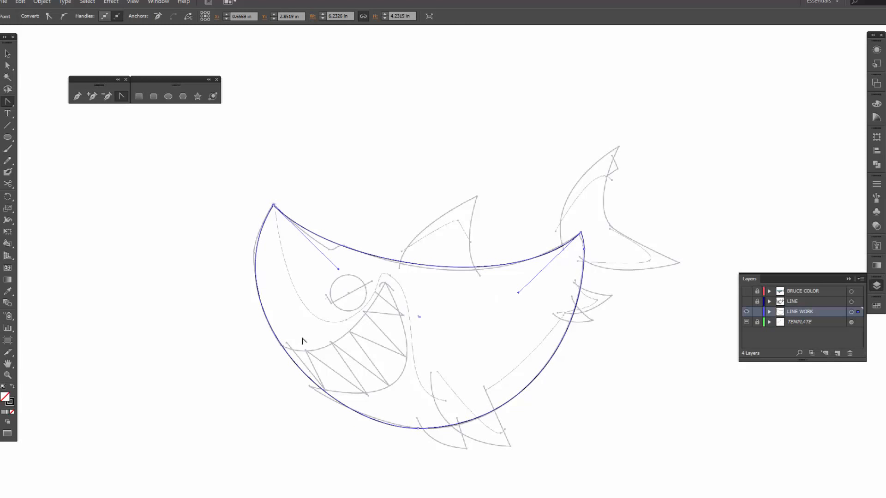
- Add anchor points to the body outline: two at the notch above the eye, one at the mouth's front corner, one near the lower jaw tip
{"action": "left_click", "coordinate": [92, 97]}
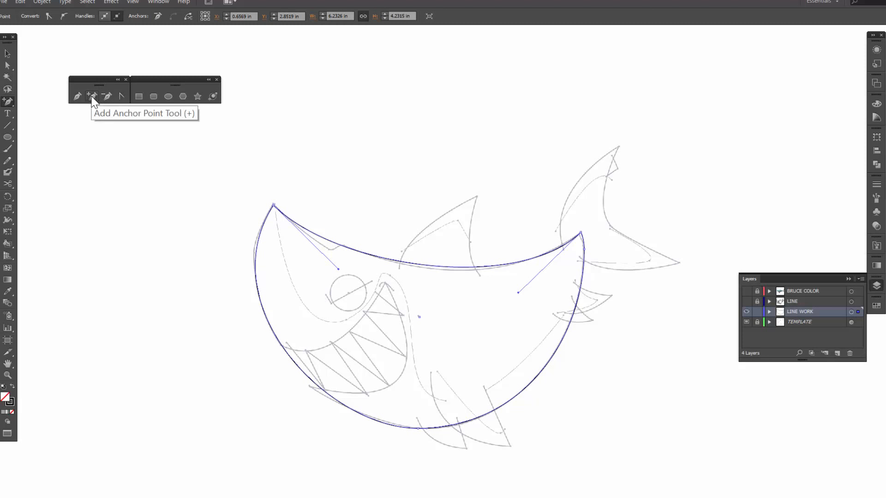
{"action": "left_click", "coordinate": [343, 247]}
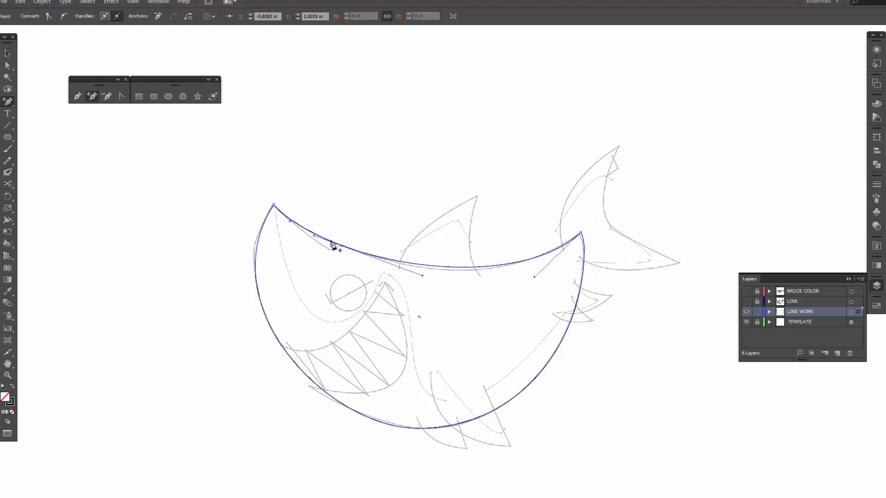
{"action": "left_click", "coordinate": [331, 241]}
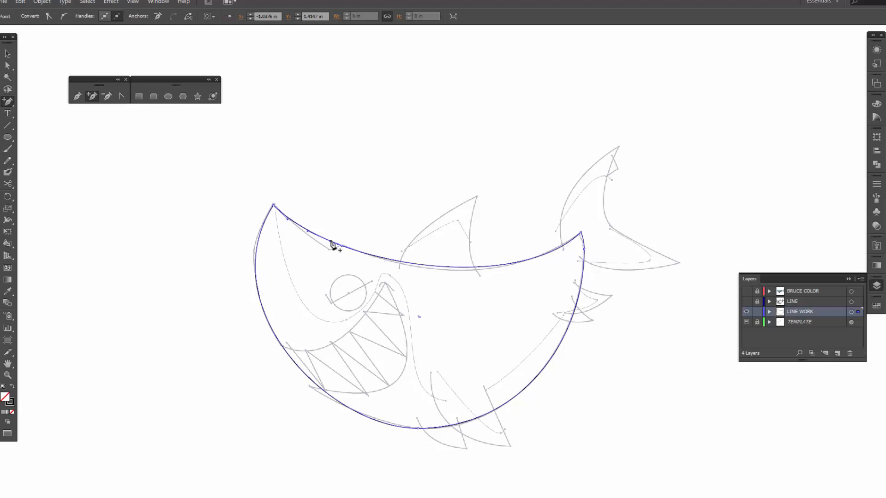
{"action": "left_click", "coordinate": [283, 348]}
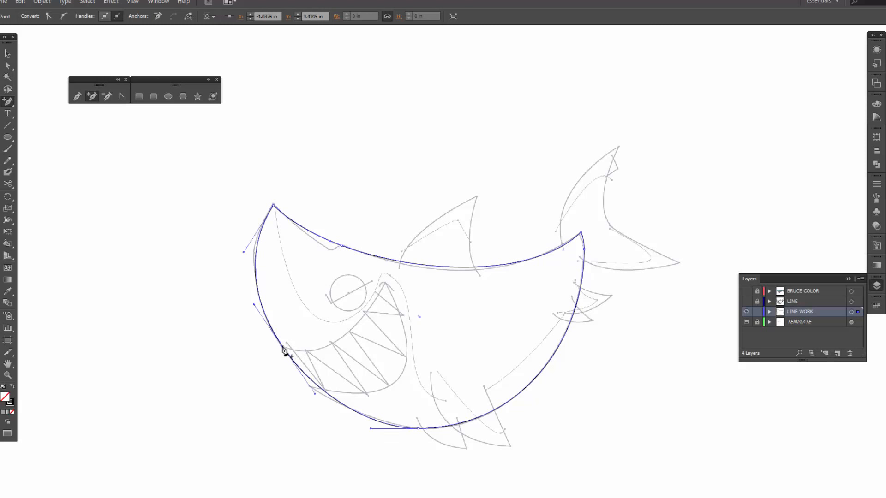
{"action": "left_click", "coordinate": [323, 396]}
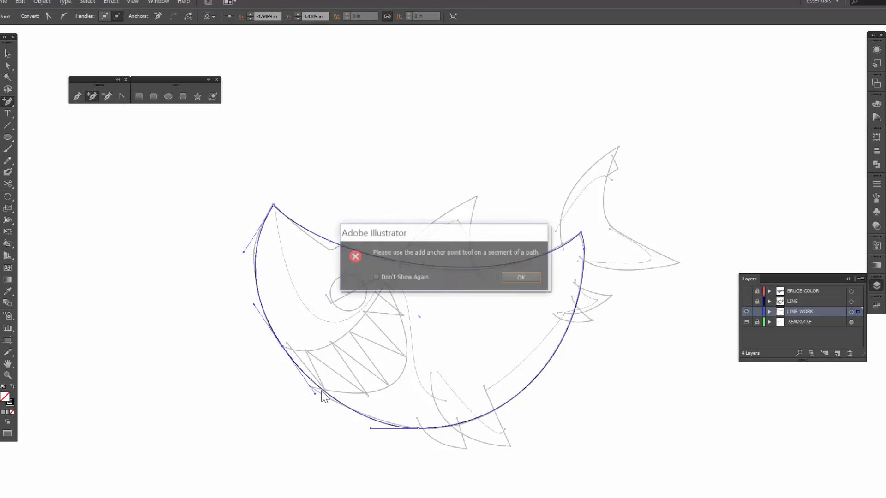
{"action": "left_click", "coordinate": [524, 278]}
{"action": "left_click", "coordinate": [323, 392]}
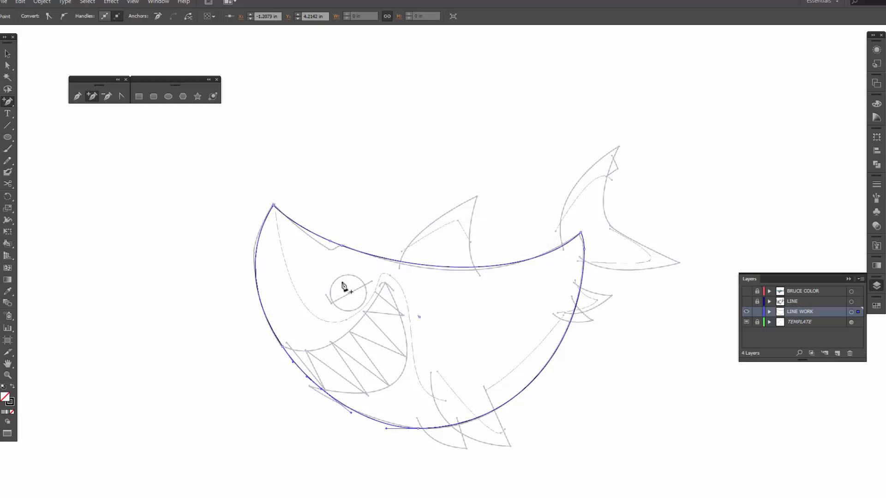
- Move the front anchor point of the notch above the eye straight down onto the sketch line
{"action": "key", "text": "a"}
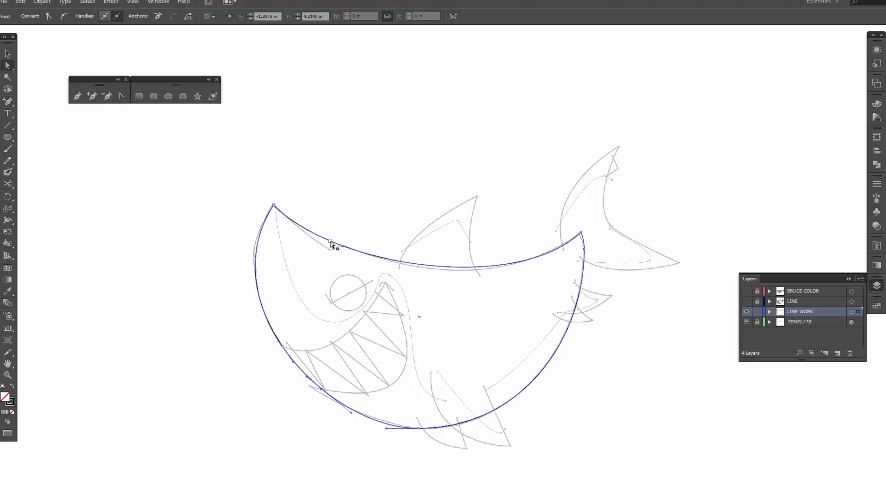
{"action": "left_click", "coordinate": [330, 242]}
{"action": "key", "text": "Down"}
{"action": "key", "text": "Down"}
{"action": "key", "text": "Down"}
{"action": "key", "text": "Down"}
{"action": "key", "text": "Down"}
{"action": "key", "text": "Down"}
{"action": "key", "text": "Down"}
{"action": "key", "text": "Down"}
{"action": "key", "text": "Down"}
{"action": "key", "text": "Down"}
{"action": "key", "text": "Down"}
{"action": "key", "text": "Down"}
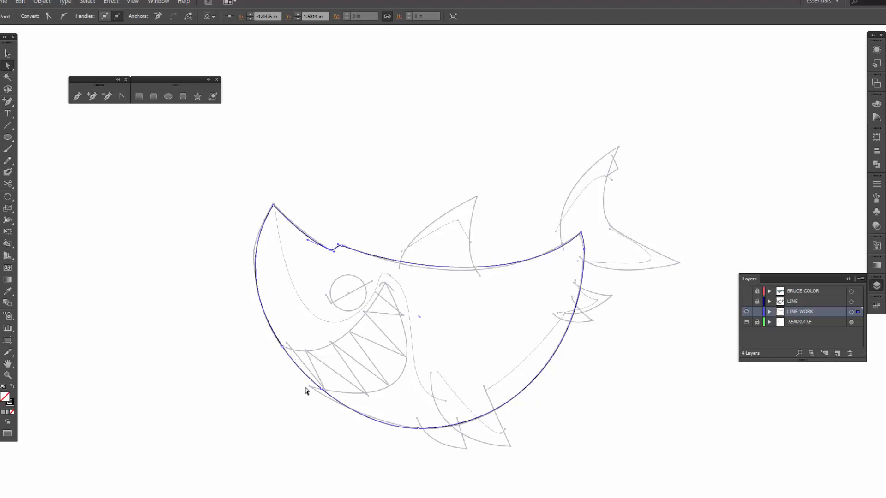
- Move the lower jaw anchor point left and slightly up onto the sketch's jaw tip, then deselect the shape
{"action": "left_click", "coordinate": [321, 389]}
{"action": "key", "text": "Left"}
{"action": "key", "text": "Left"}
{"action": "key", "text": "Left"}
{"action": "key", "text": "Left"}
{"action": "key", "text": "Left"}
{"action": "key", "text": "Left"}
{"action": "key", "text": "Left"}
{"action": "key", "text": "Left"}
{"action": "key", "text": "Left"}
{"action": "key", "text": "Left"}
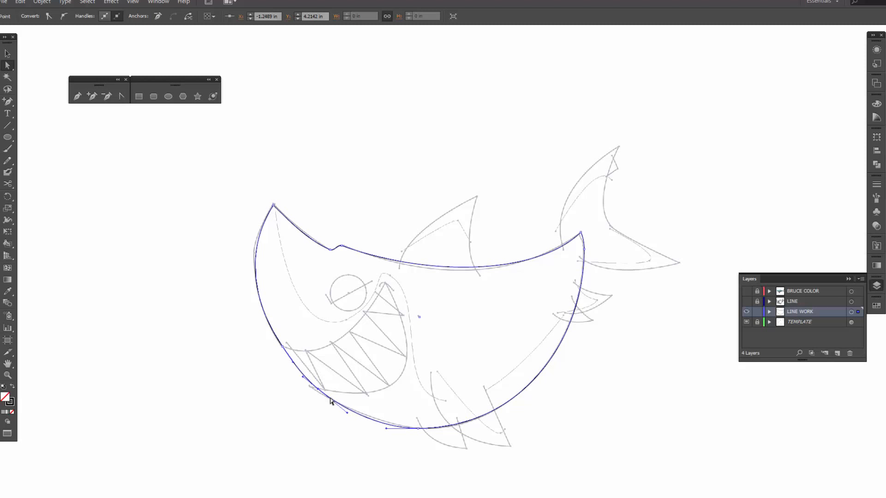
{"action": "key", "text": "Left"}
{"action": "key", "text": "Left"}
{"action": "key", "text": "Left"}
{"action": "key", "text": "Left"}
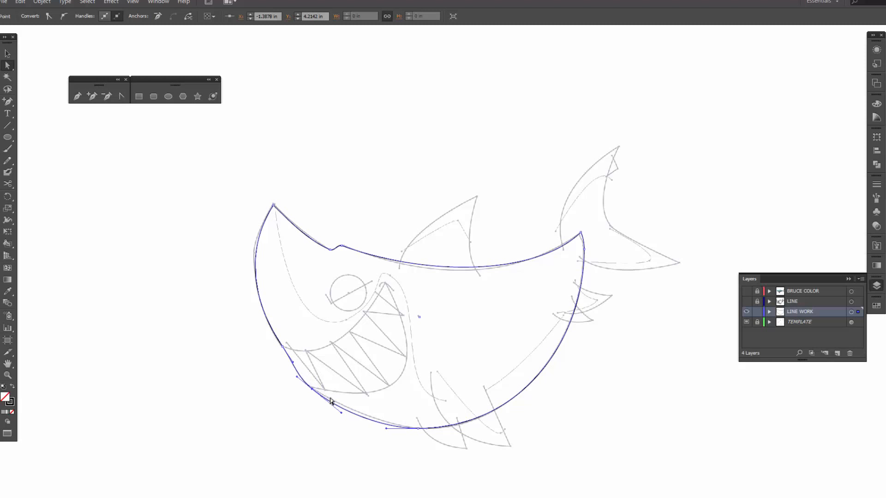
{"action": "key", "text": "Up"}
{"action": "key", "text": "Up"}
{"action": "key", "text": "Left"}
{"action": "left_click", "coordinate": [301, 382]}
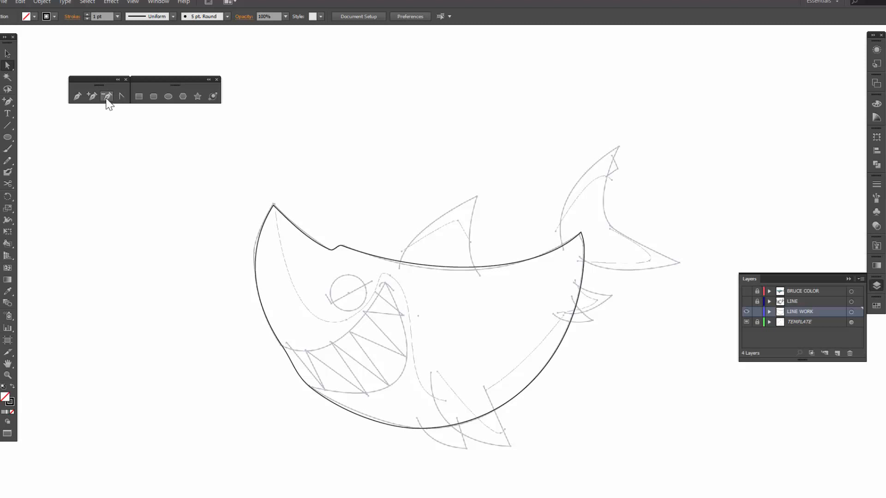
- Draw the dorsal fin as an open path of two straight segments with the Pen tool, from front base to tip to rear base
{"action": "left_click", "coordinate": [78, 98]}
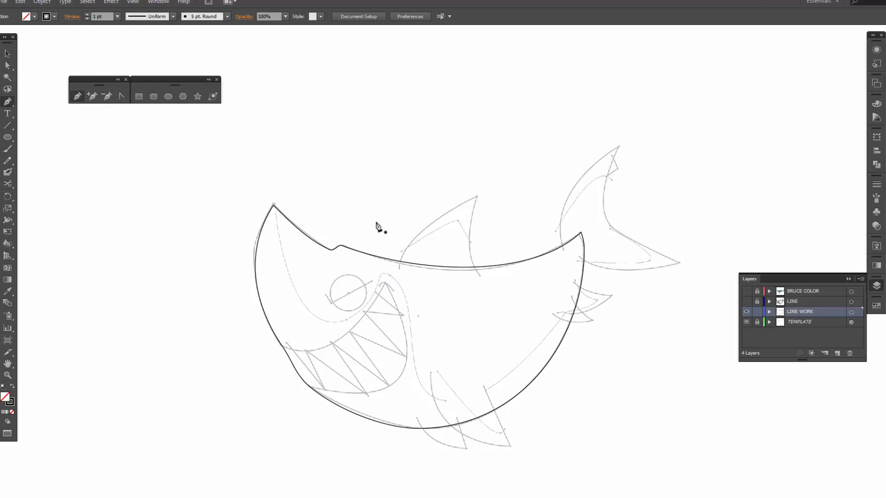
{"action": "left_click", "coordinate": [399, 268]}
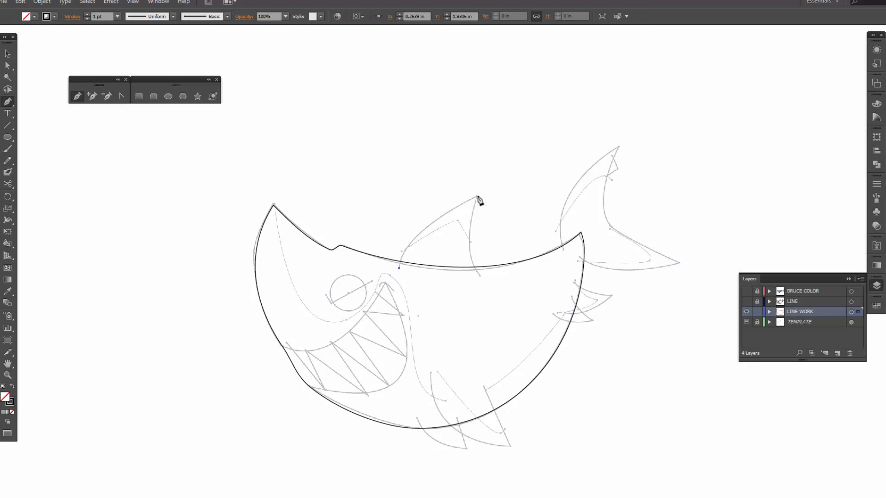
{"action": "left_click", "coordinate": [476, 197]}
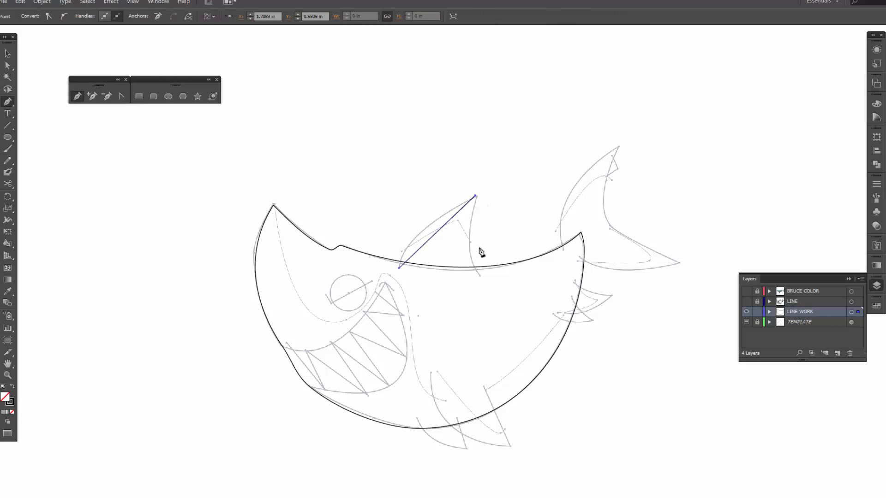
{"action": "left_click", "coordinate": [480, 277]}
{"action": "key", "text": "z"}
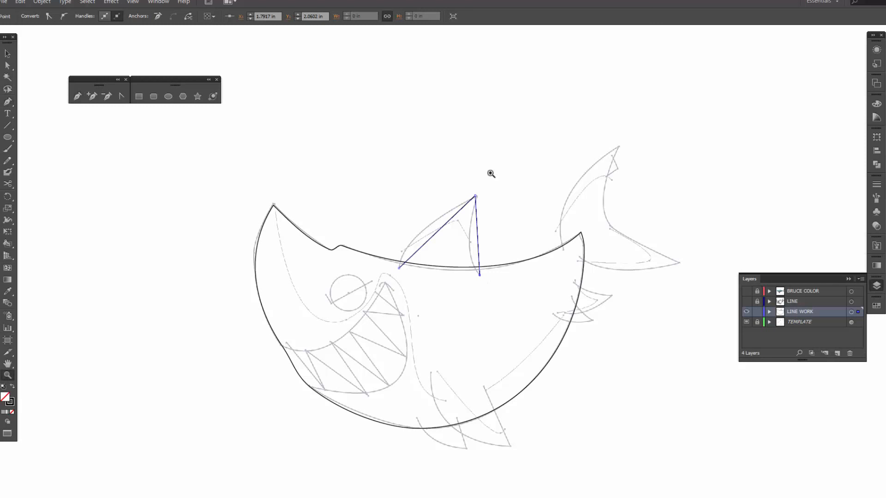
{"action": "left_click_drag", "start_coordinate": [230, 131], "coordinate": [698, 466]}
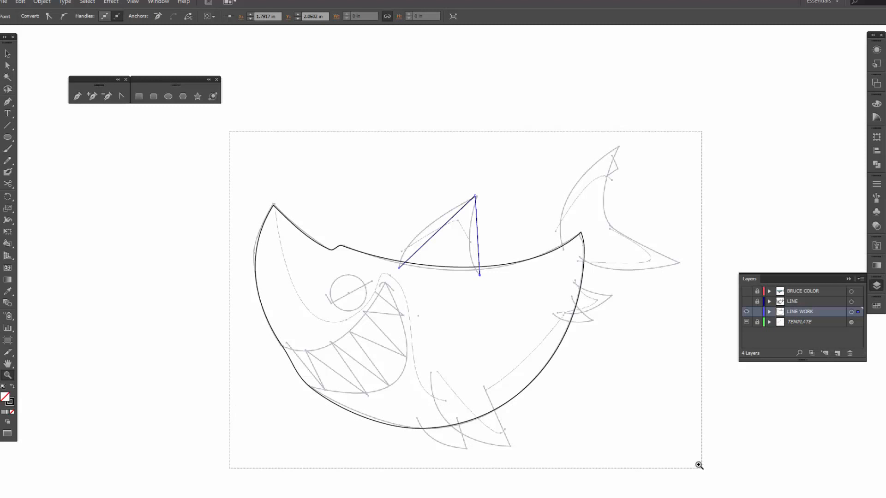
{"action": "left_click_drag", "start_coordinate": [563, 356], "coordinate": [572, 360]}
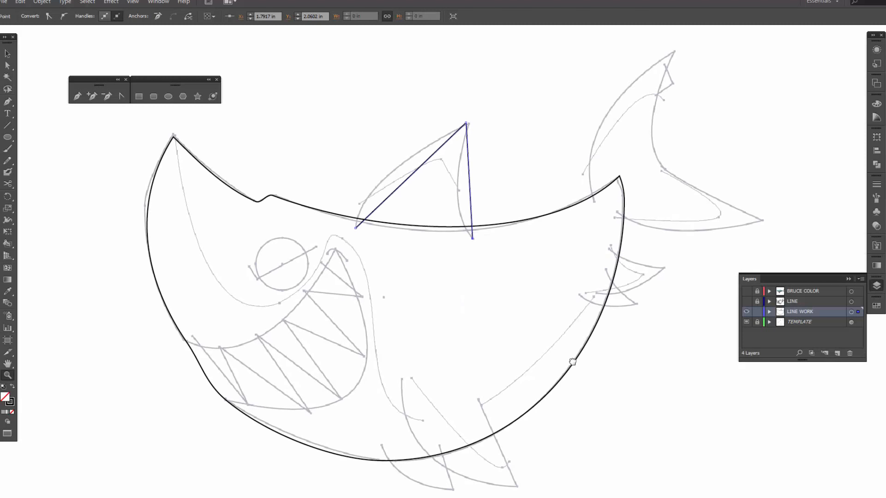
{"action": "key", "text": "p"}
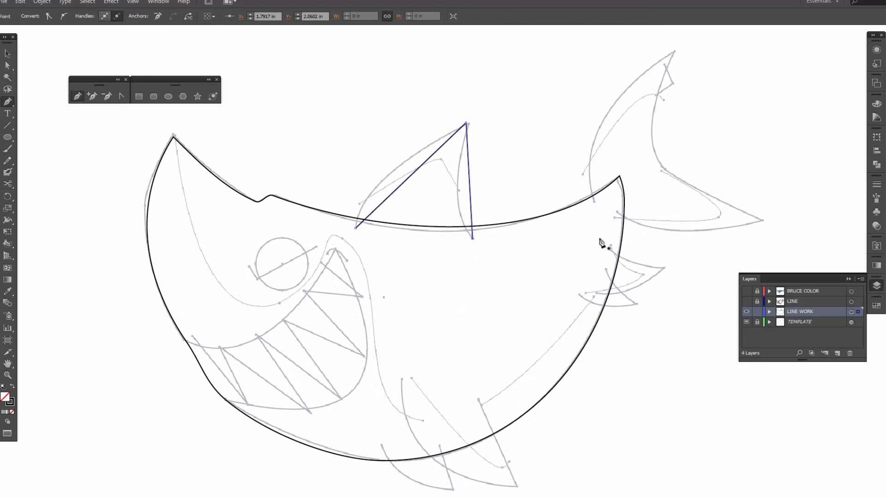
- Draw the tail fin with the Pen tool as two open straight-segment paths, one tracing the upper lobe and one the lower lobe
{"action": "left_click", "coordinate": [592, 201]}
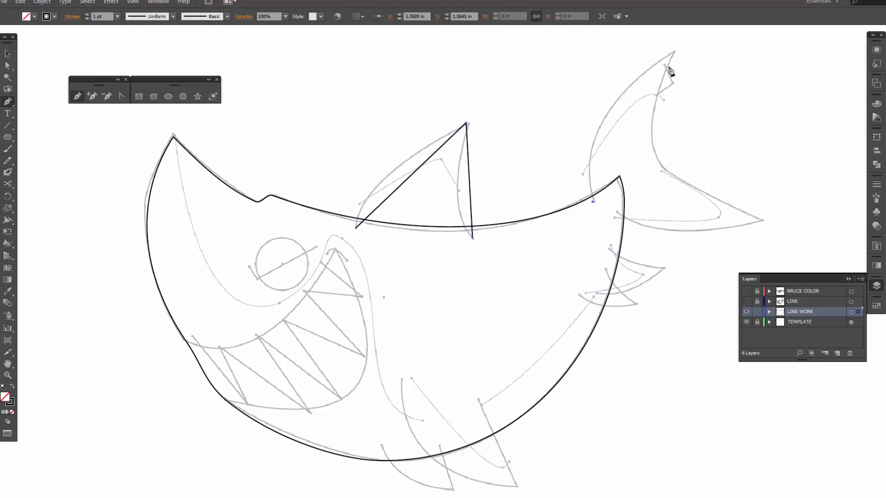
{"action": "left_click", "coordinate": [673, 52]}
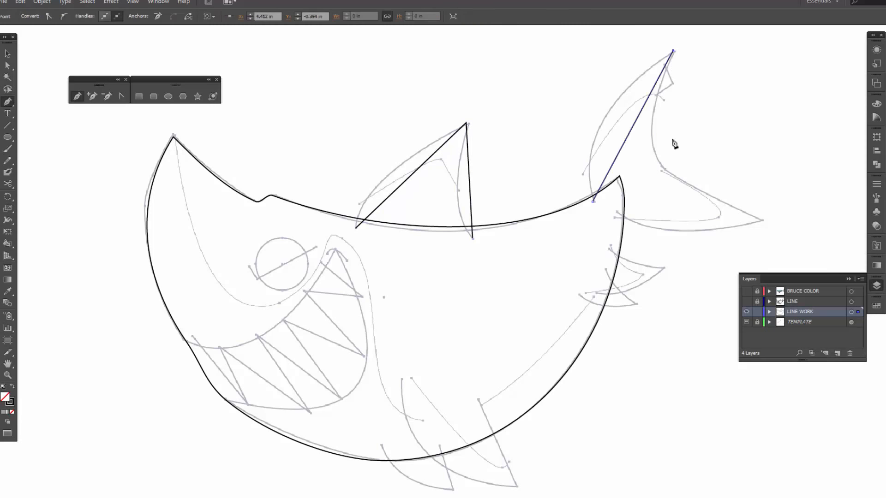
{"action": "left_click", "coordinate": [666, 171]}
{"action": "left_click", "coordinate": [617, 213]}
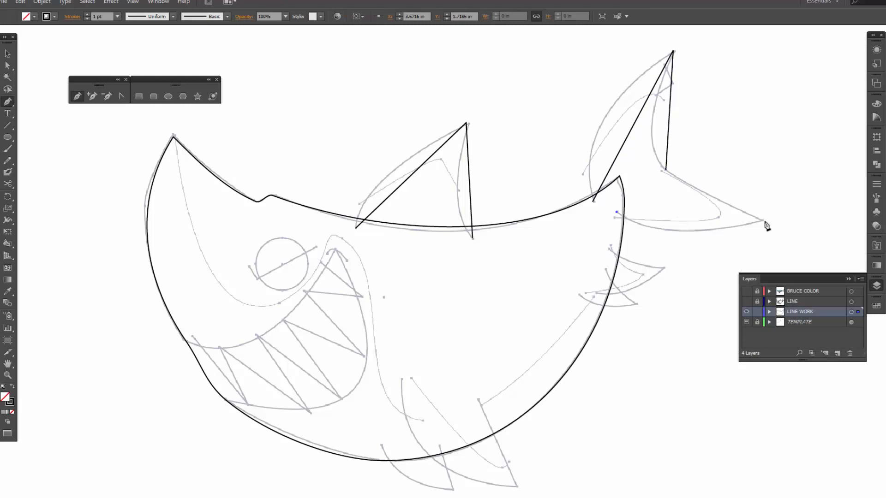
{"action": "left_click", "coordinate": [765, 221]}
{"action": "left_click", "coordinate": [659, 160]}
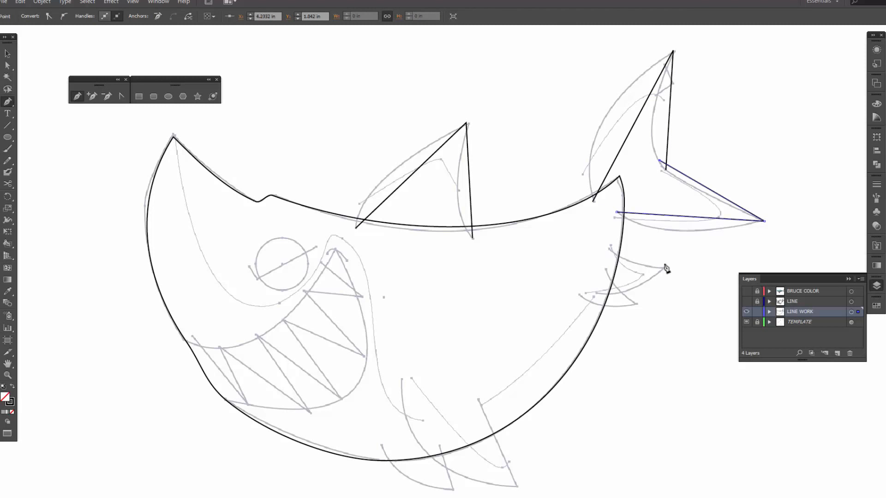
- Draw the upper small rear fin below the tail as an open path of two straight segments meeting at its tip
{"action": "left_click", "coordinate": [610, 250]}
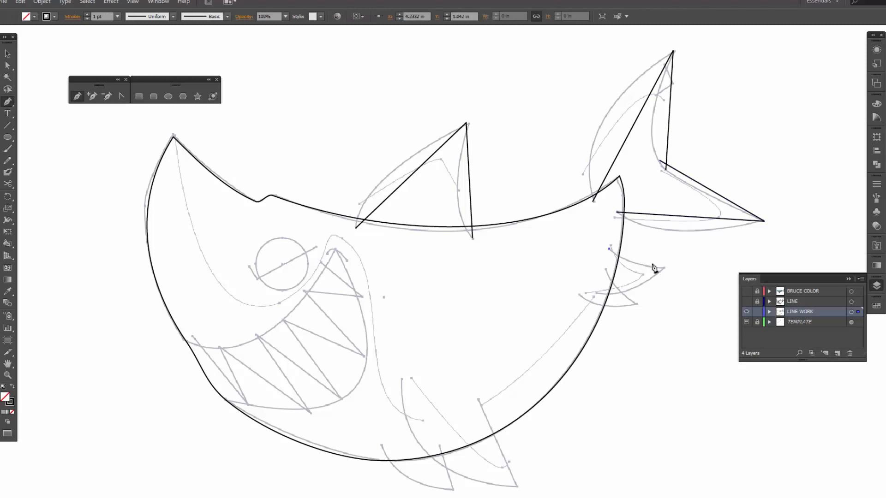
{"action": "left_click", "coordinate": [663, 268]}
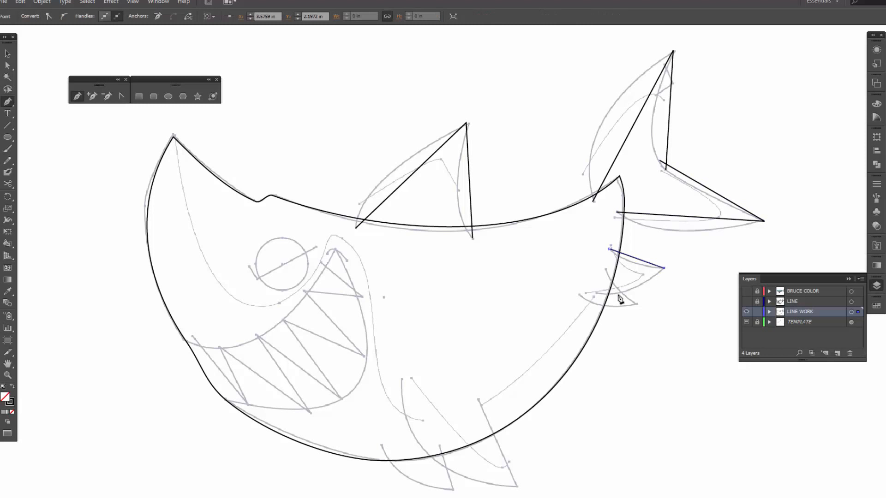
{"action": "left_click", "coordinate": [595, 293]}
- Curve both edges of the dorsal fin to the sketch by converting its front and rear base anchor points
{"action": "left_click", "coordinate": [123, 100]}
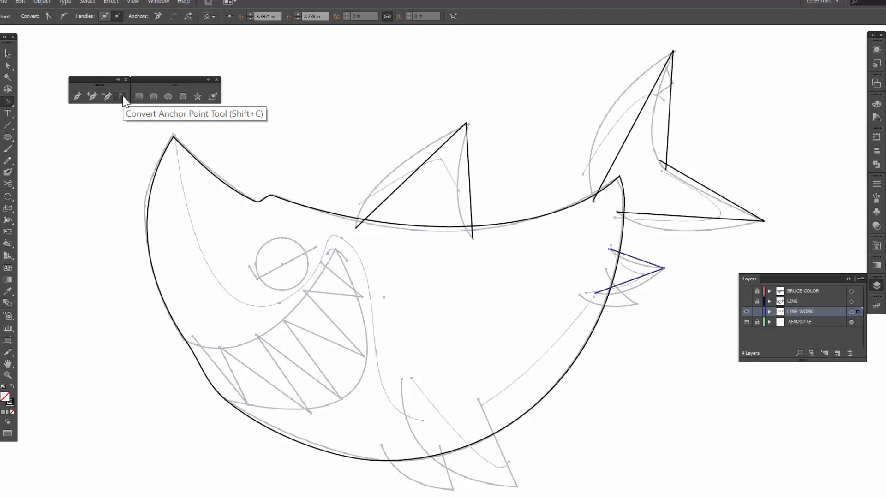
{"action": "left_click", "coordinate": [355, 225], "text": "ctrl"}
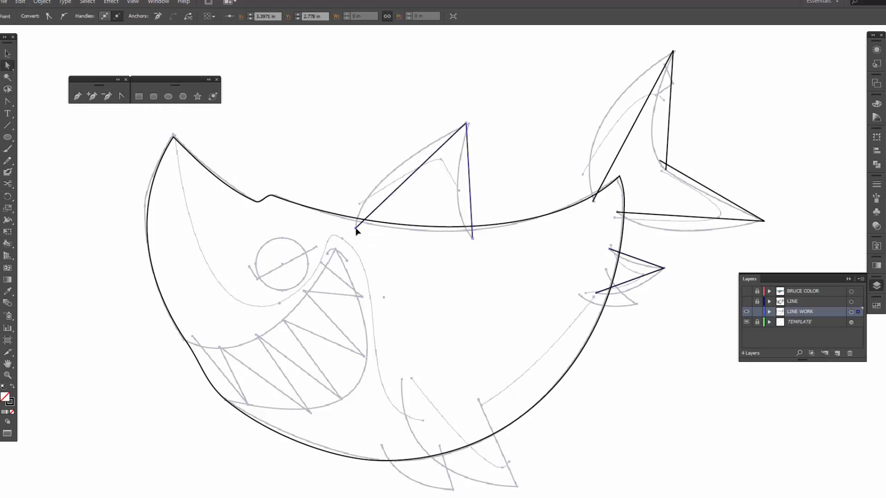
{"action": "left_click", "coordinate": [122, 96]}
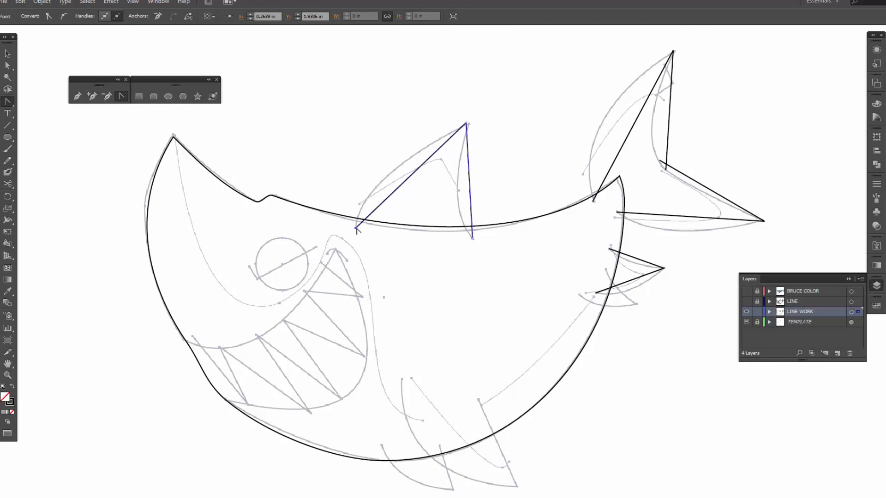
{"action": "left_click_drag", "start_coordinate": [355, 228], "coordinate": [353, 184]}
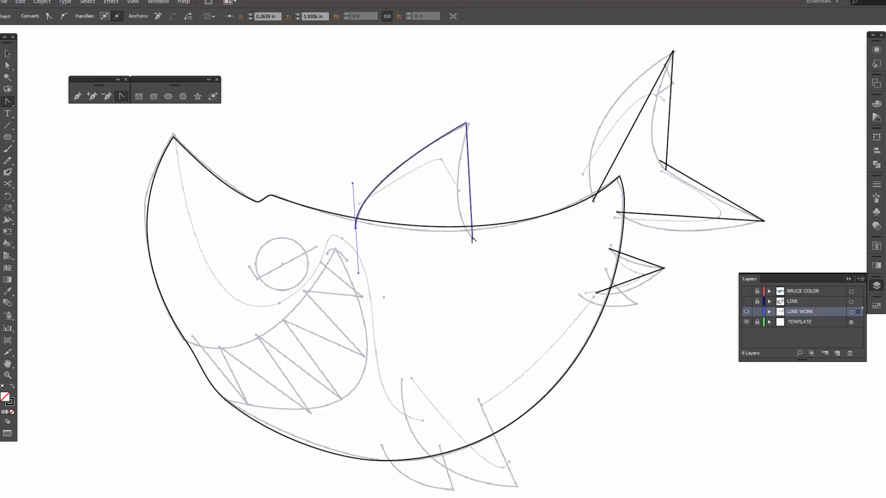
{"action": "left_click_drag", "start_coordinate": [472, 240], "coordinate": [502, 263]}
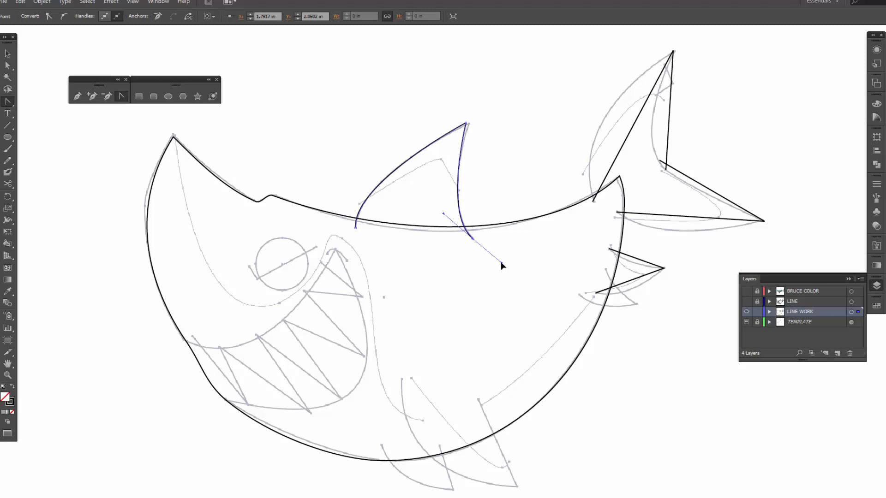
- Curve both edges of the tail's upper lobe to the sketch by converting its two end anchor points
{"action": "key", "text": "a"}
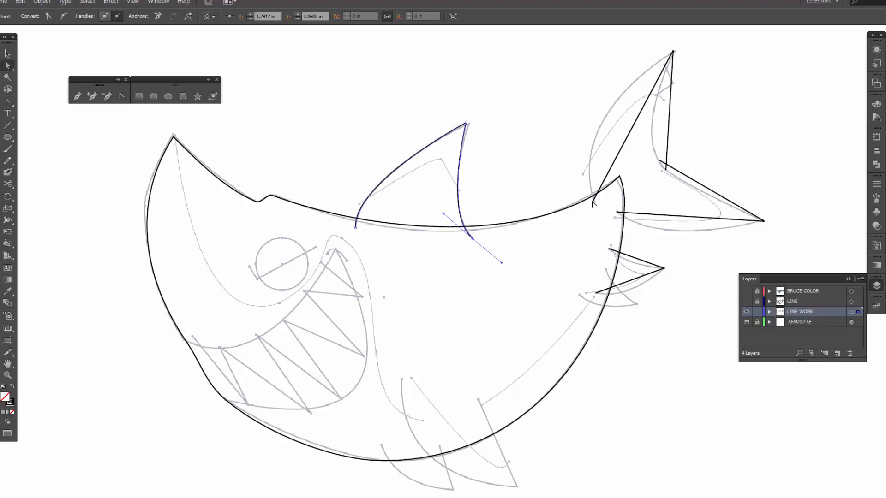
{"action": "left_click", "coordinate": [593, 203]}
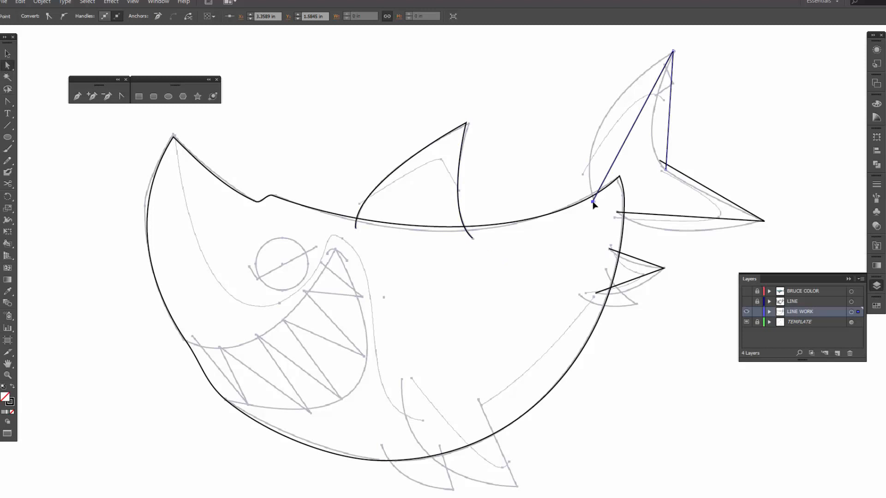
{"action": "key", "text": "shift+c"}
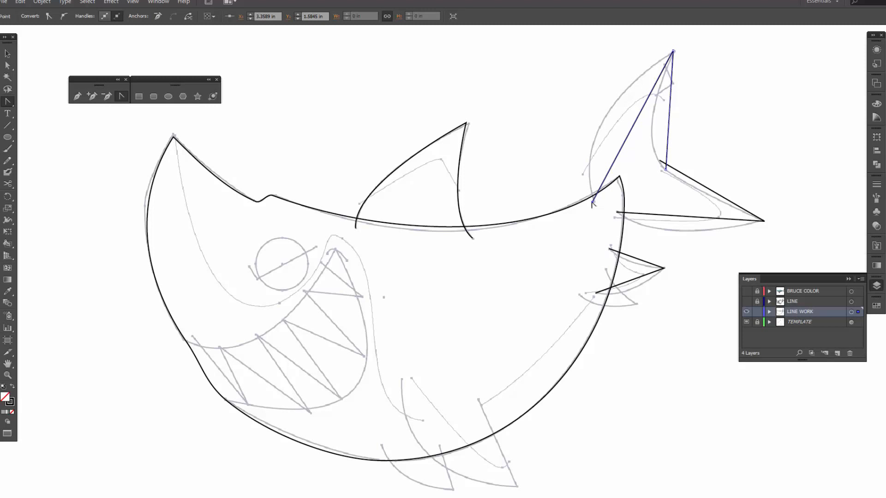
{"action": "left_click_drag", "start_coordinate": [593, 203], "coordinate": [563, 119]}
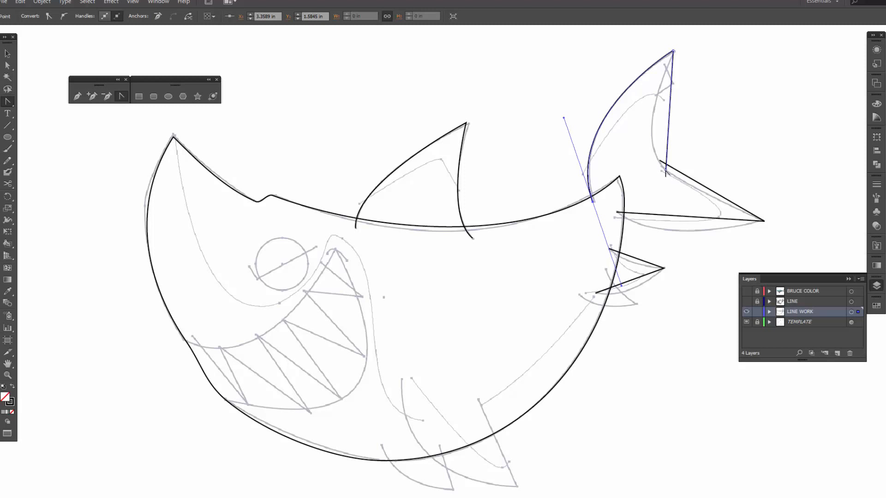
{"action": "left_click_drag", "start_coordinate": [665, 172], "coordinate": [703, 208]}
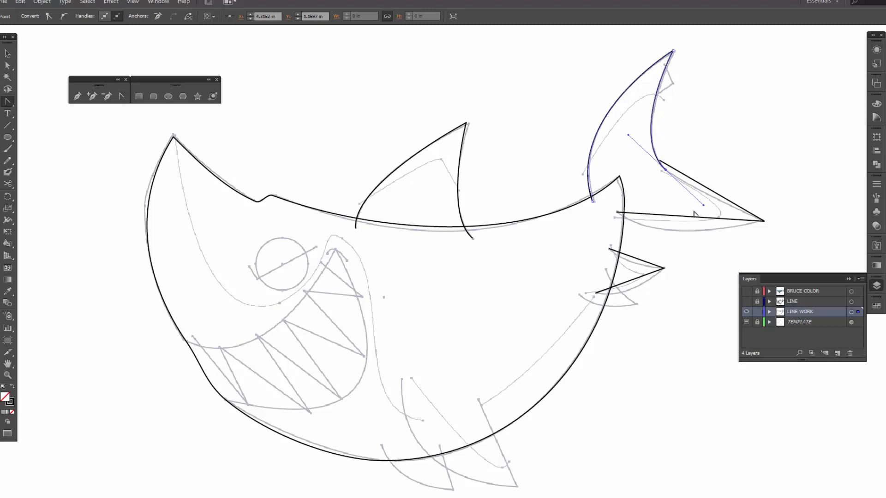
- Nudge the lower tail lobe's inner anchor point onto the upper lobe's curve, and bend the lobe's bottom edge to match the sketch
{"action": "key", "text": "a"}
{"action": "left_click", "coordinate": [683, 174]}
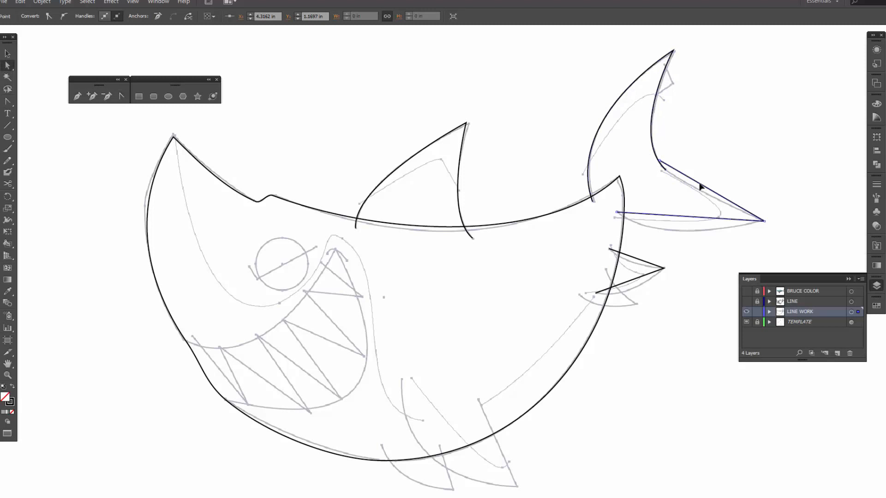
{"action": "left_click", "coordinate": [659, 161]}
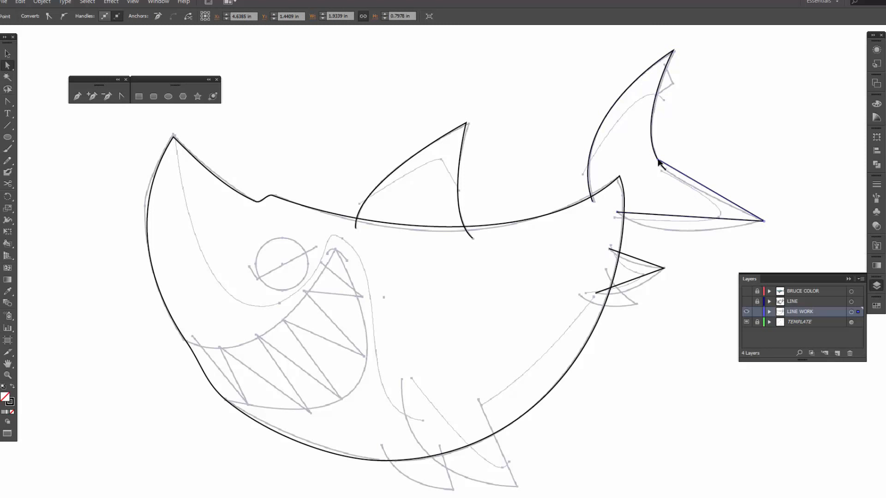
{"action": "left_click", "coordinate": [657, 170]}
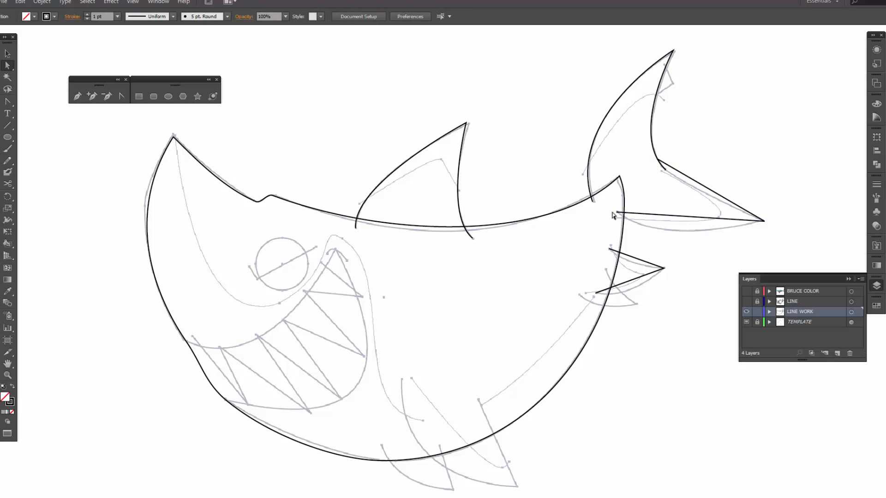
{"action": "key", "text": "shift+c"}
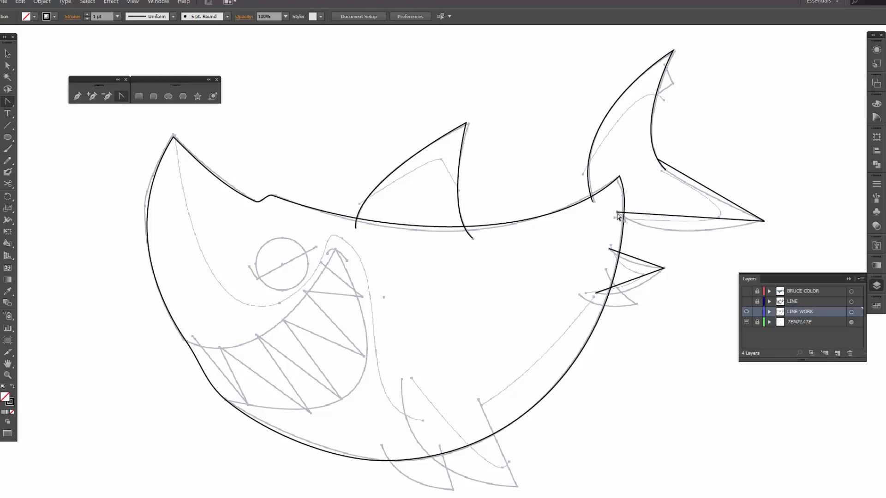
{"action": "left_click_drag", "start_coordinate": [618, 213], "coordinate": [661, 247]}
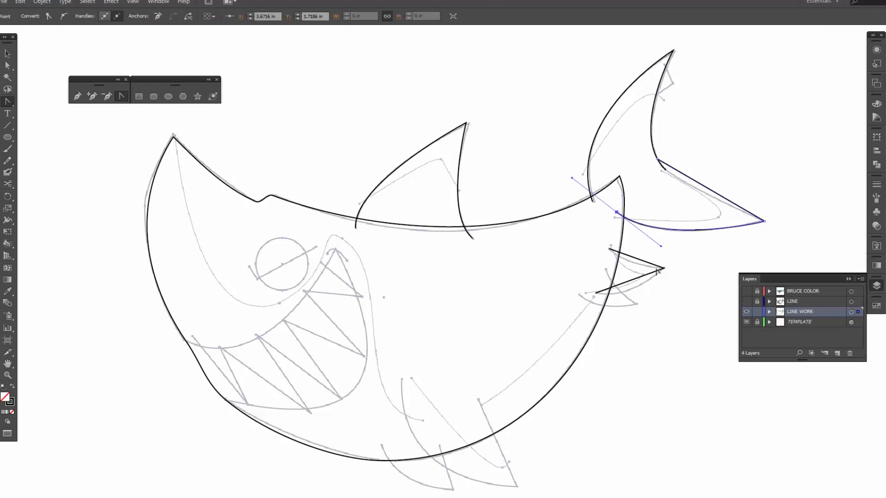
- Curve both edges of the upper small rear fin to the sketch by converting its two end anchor points
{"action": "key", "text": "a"}
{"action": "left_click", "coordinate": [658, 272]}
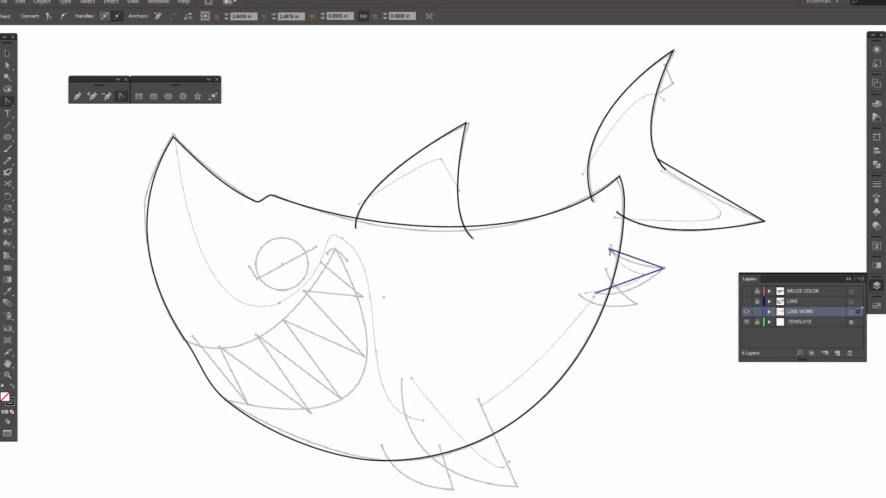
{"action": "left_click_drag", "start_coordinate": [609, 251], "coordinate": [622, 264]}
{"action": "left_click_drag", "start_coordinate": [596, 294], "coordinate": [572, 283]}
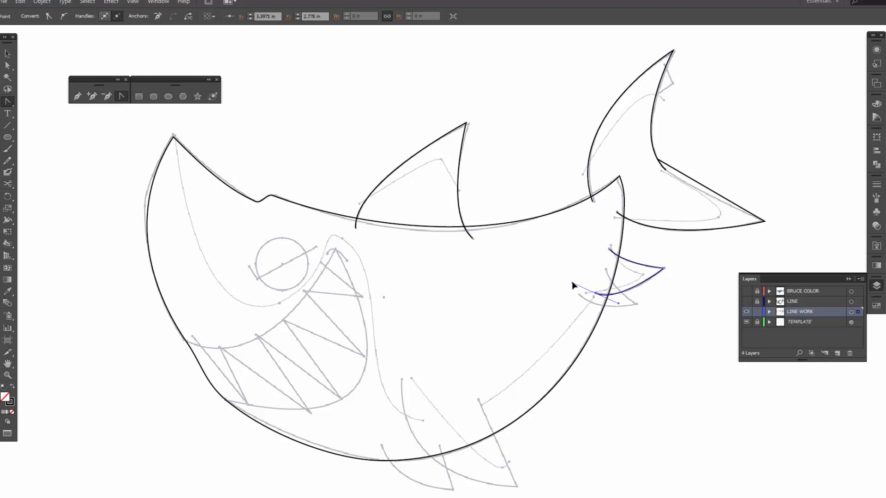
- Draw the large belly fin as an open two-segment path and curve its front edge to the sketch, keeping the rear edge straight
{"action": "key", "text": "p"}
{"action": "left_click", "coordinate": [402, 379]}
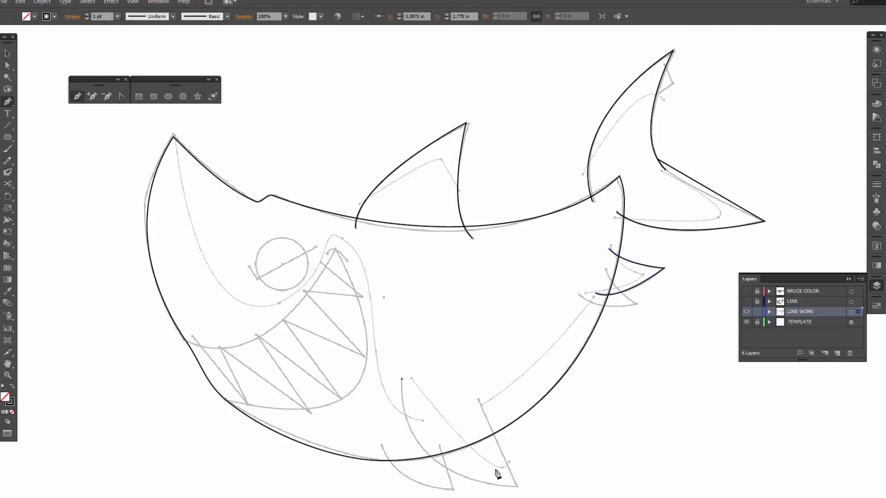
{"action": "left_click", "coordinate": [516, 486]}
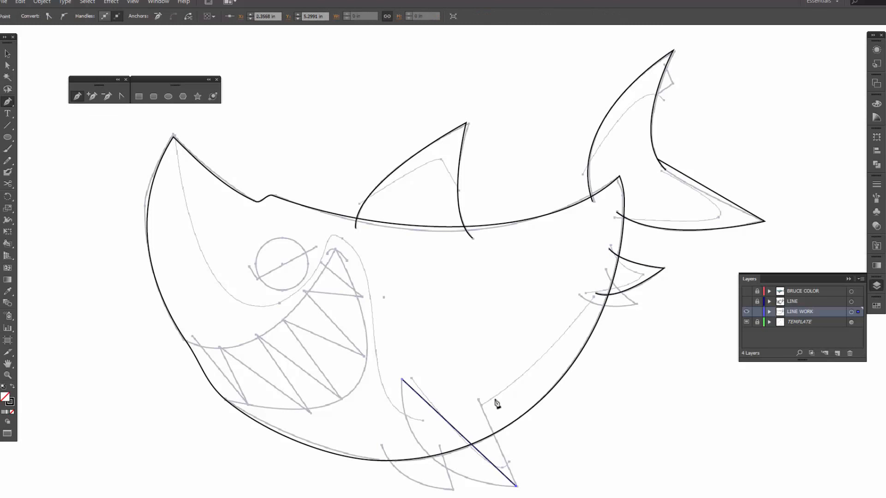
{"action": "left_click", "coordinate": [478, 400]}
{"action": "key", "text": "shift+c"}
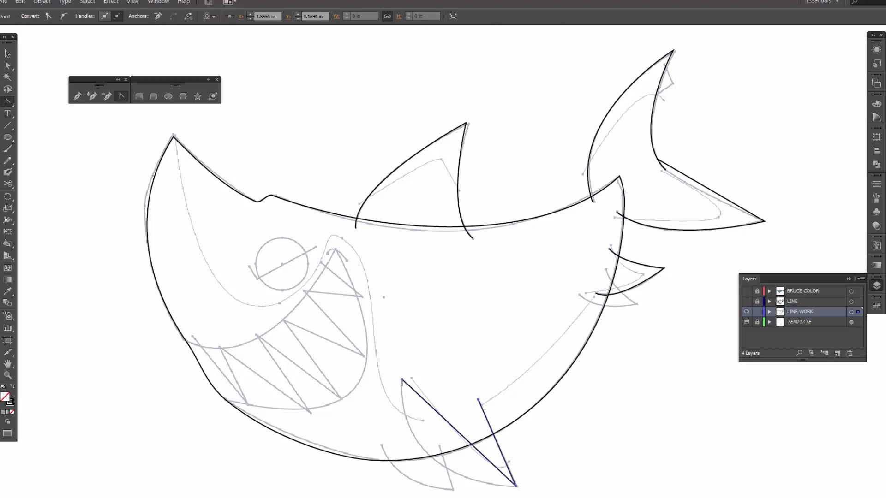
{"action": "left_click_drag", "start_coordinate": [402, 380], "coordinate": [400, 490]}
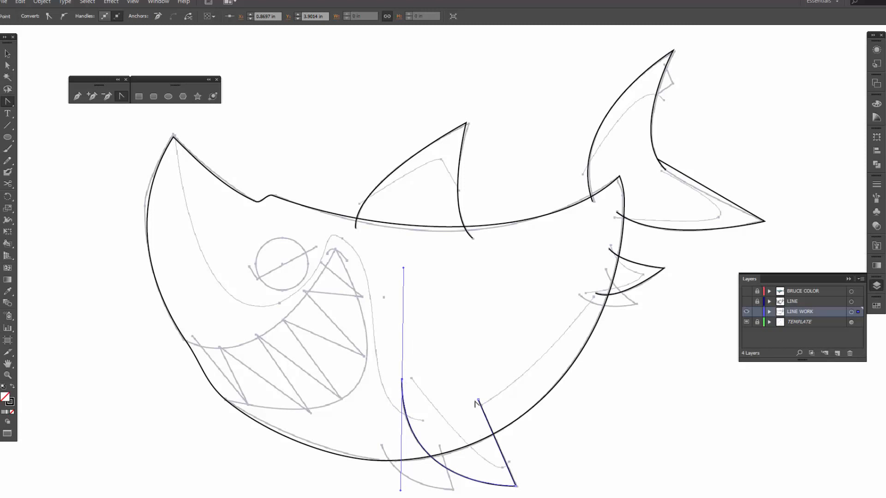
- Draw the smaller belly fin in front as an open two-segment path and curve its front edge to the sketch
{"action": "key", "text": "p"}
{"action": "left_click", "coordinate": [381, 446]}
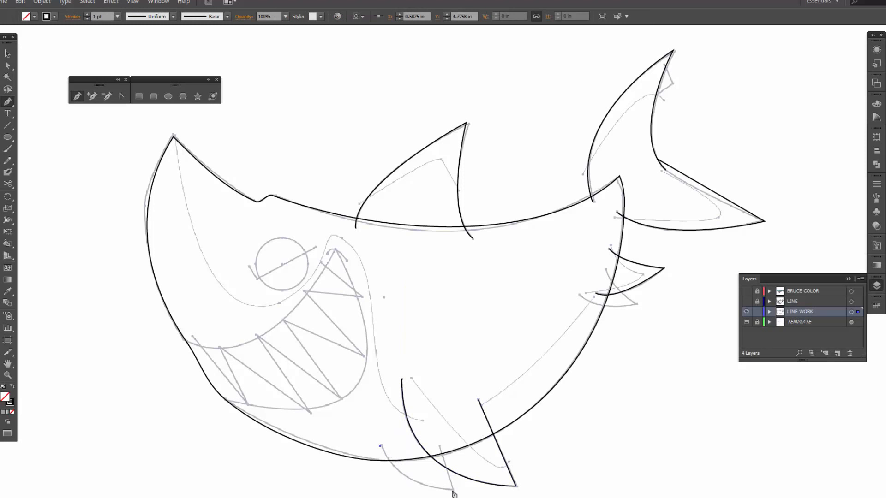
{"action": "left_click", "coordinate": [452, 491]}
{"action": "left_click", "coordinate": [439, 447]}
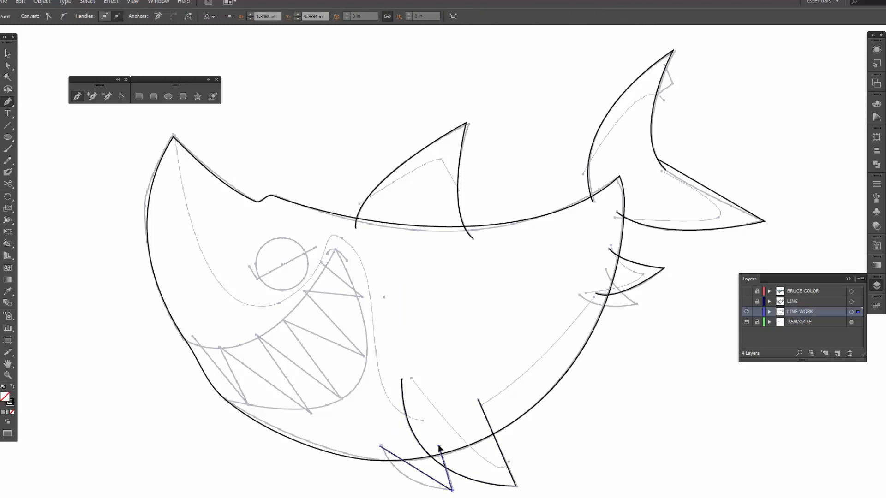
{"action": "key", "text": "shift+c"}
{"action": "left_click_drag", "start_coordinate": [381, 447], "coordinate": [389, 482]}
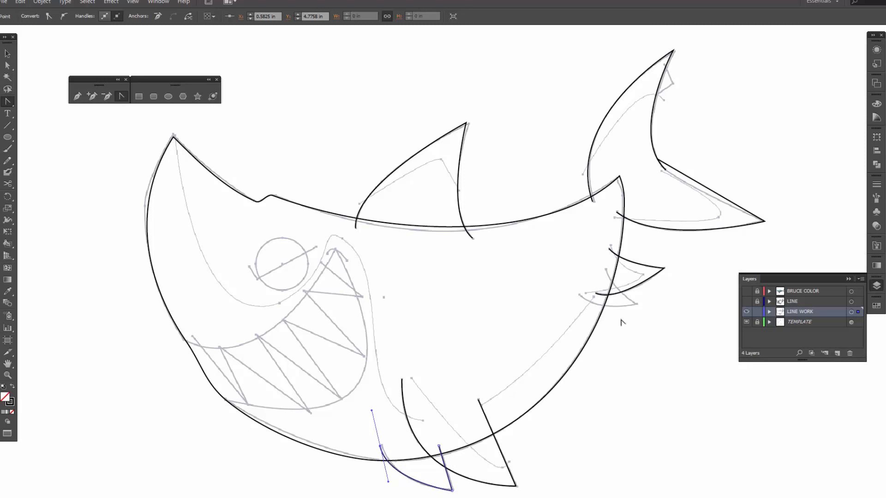
- Draw the lower small rear fin as an open two-segment path and convert both end anchor points to curve its edges to the sketch
{"action": "key", "text": "p"}
{"action": "left_click", "coordinate": [579, 295]}
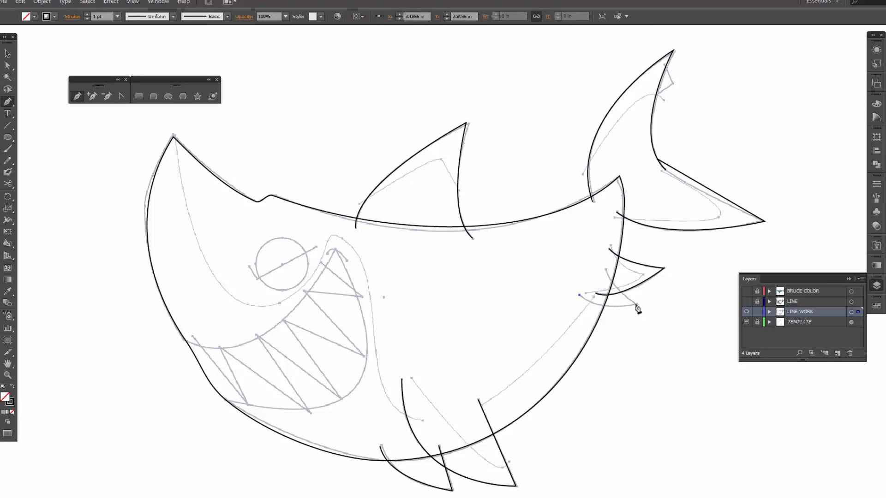
{"action": "left_click", "coordinate": [637, 305]}
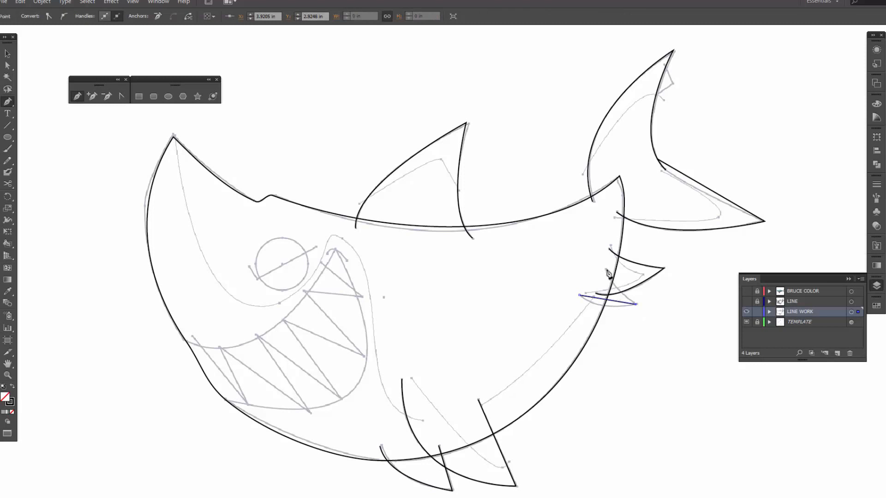
{"action": "left_click", "coordinate": [606, 271]}
{"action": "key", "text": "shift+c"}
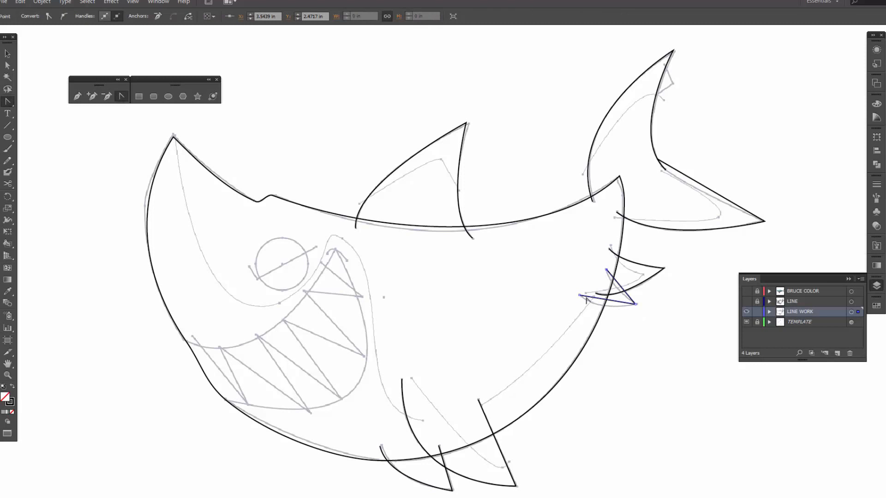
{"action": "left_click_drag", "start_coordinate": [580, 295], "coordinate": [593, 311]}
{"action": "mouse_move", "coordinate": [606, 270]}
{"action": "left_mouse_down"}
{"action": "mouse_move", "coordinate": [598, 262]}
{"action": "mouse_move", "coordinate": [605, 255]}
{"action": "left_mouse_up"}
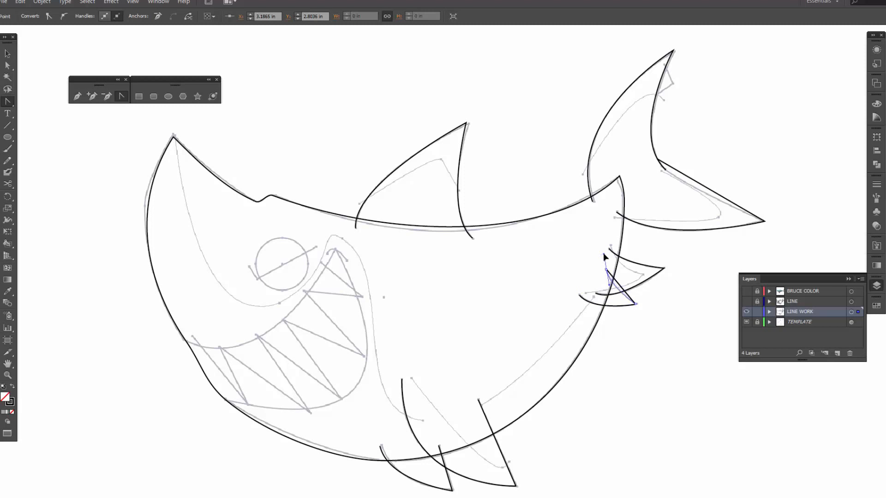
{"action": "key", "text": "p"}
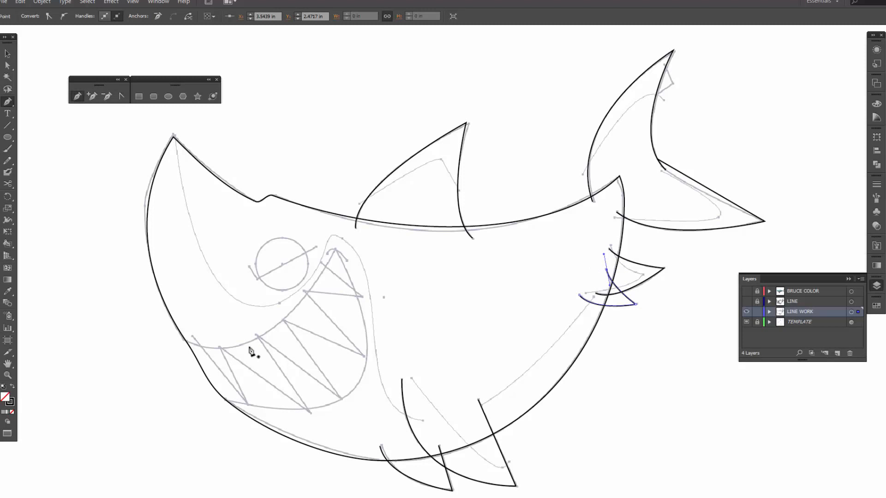
- Draw the mouth as an open two-segment path from the front of the upper lip to the mouth corner and back to the lower jaw
{"action": "left_click", "coordinate": [181, 339]}
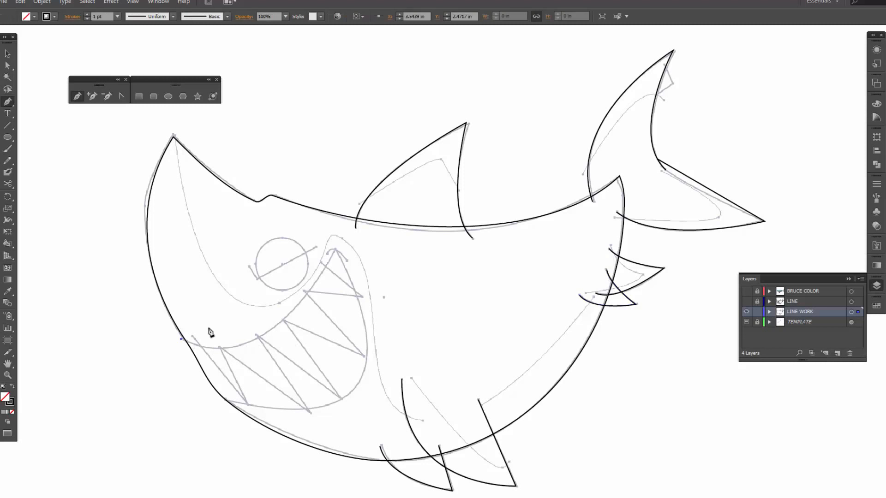
{"action": "left_click", "coordinate": [335, 249]}
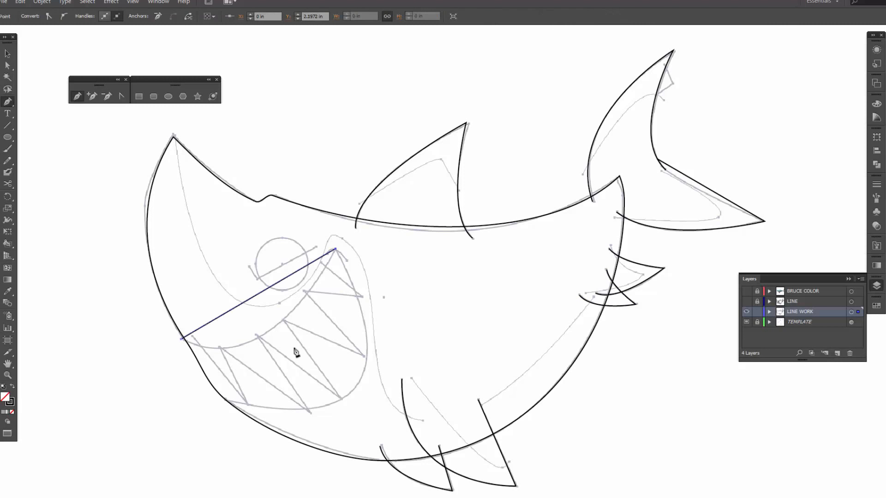
{"action": "left_click", "coordinate": [224, 401]}
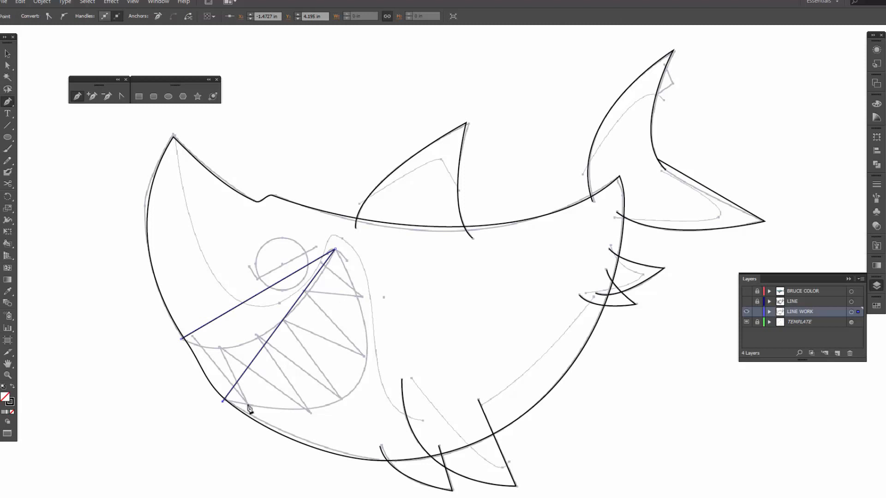
{"action": "left_click", "coordinate": [276, 405]}
{"action": "left_click", "coordinate": [336, 320]}
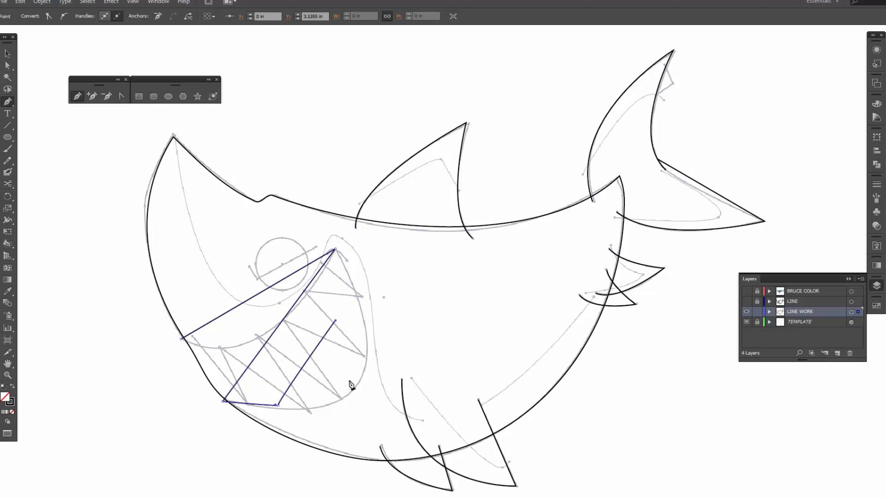
{"action": "key", "text": "ctrl+z"}
{"action": "key", "text": "ctrl+z"}
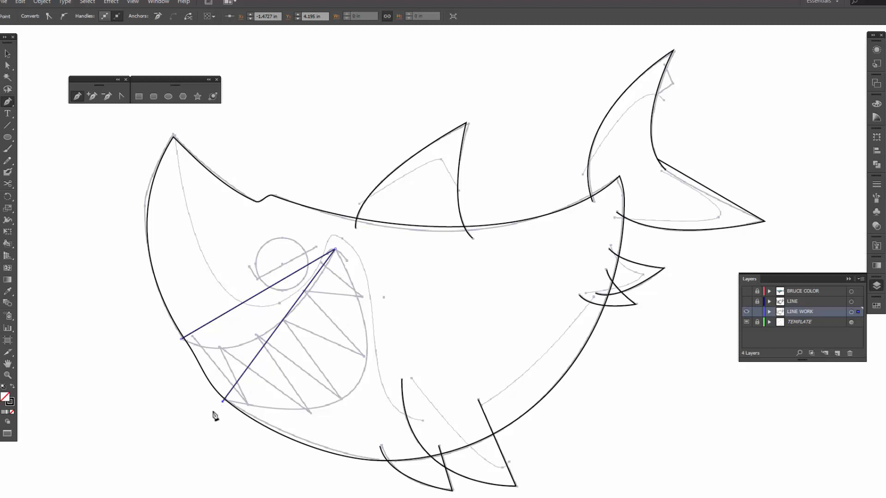
- Convert the two end anchor points of the mouth path to curve the upper and lower mouth lines to the sketch
{"action": "key", "text": "shift+c"}
{"action": "left_click_drag", "start_coordinate": [181, 340], "coordinate": [264, 389]}
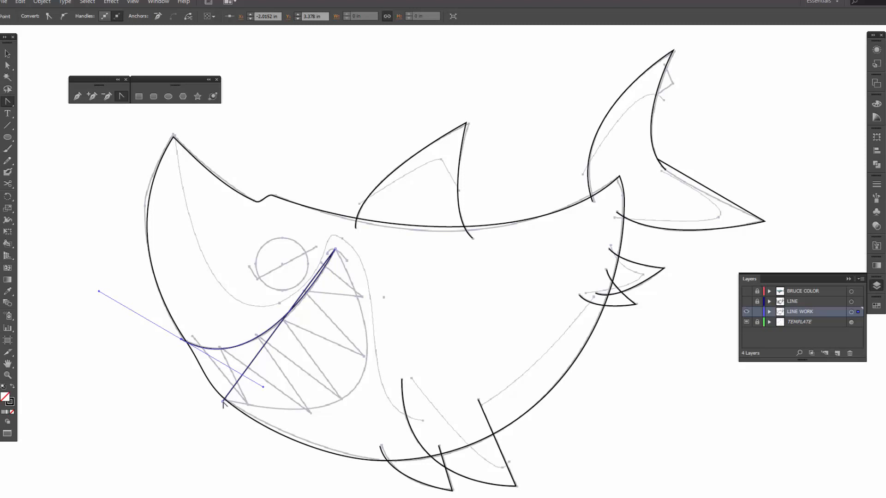
{"action": "left_click_drag", "start_coordinate": [223, 402], "coordinate": [0, 349]}
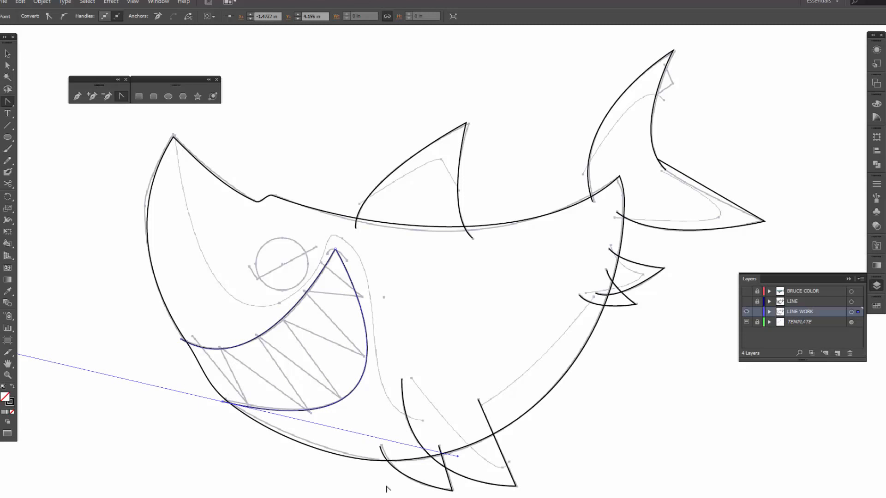
- Draw the teeth as one straight-segment zigzag path between the upper and lower mouth lines, and move its last anchor close to the mouth corner
{"action": "key", "text": "p"}
{"action": "left_click", "coordinate": [192, 335]}
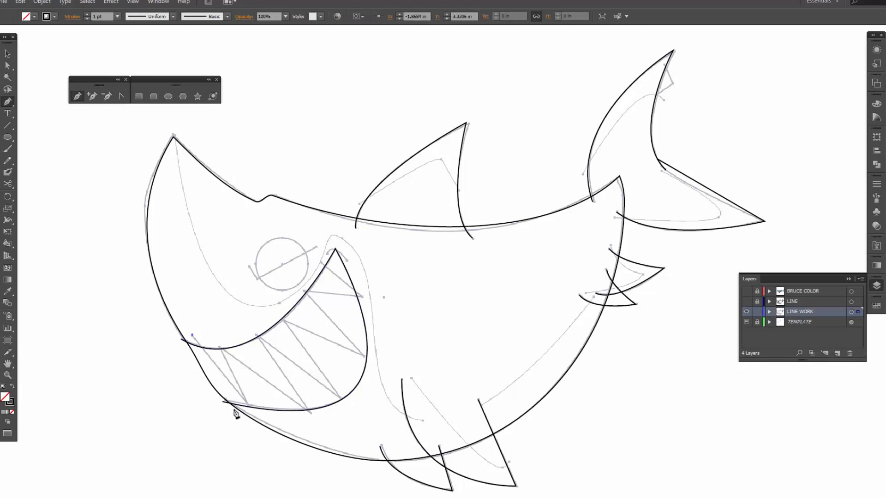
{"action": "left_click", "coordinate": [244, 409]}
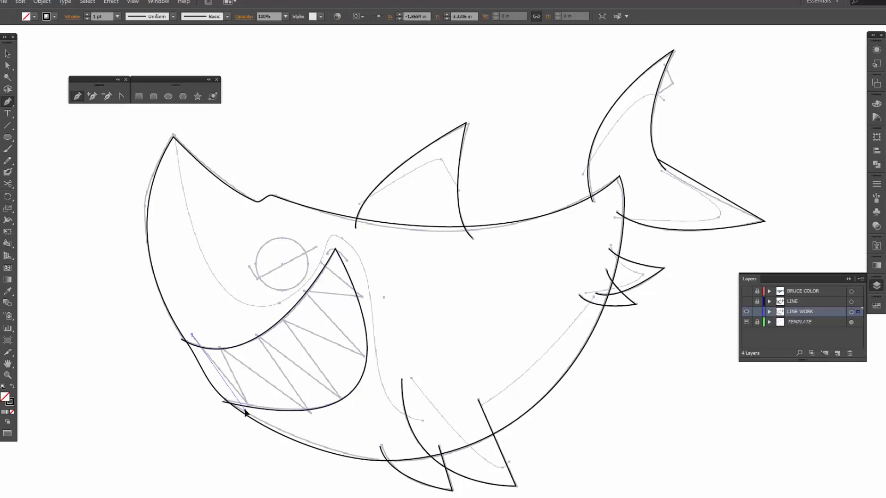
{"action": "left_click", "coordinate": [224, 343]}
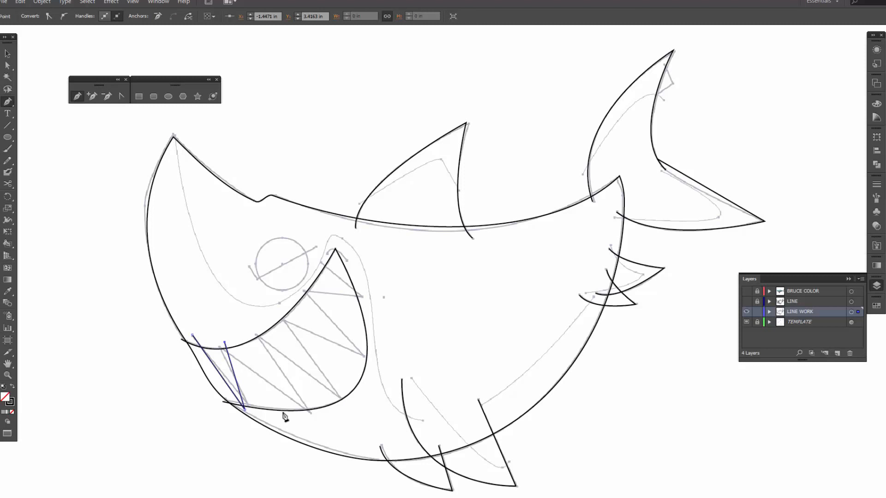
{"action": "left_click", "coordinate": [282, 410]}
{"action": "left_click", "coordinate": [257, 331]}
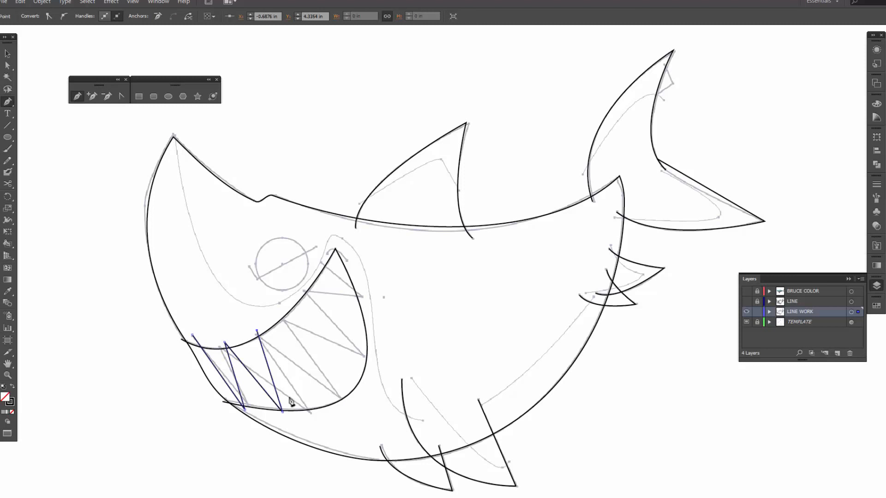
{"action": "left_click", "coordinate": [312, 412]}
{"action": "left_click", "coordinate": [278, 318]}
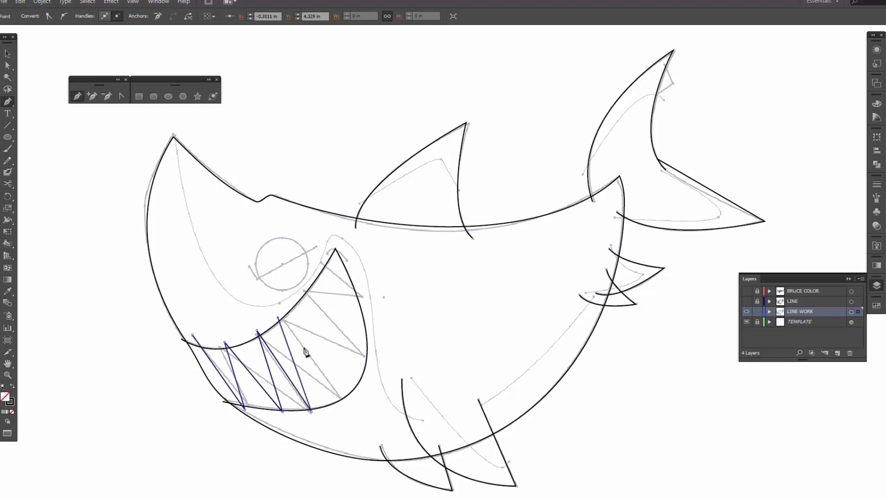
{"action": "left_click", "coordinate": [339, 404]}
{"action": "left_click", "coordinate": [296, 301]}
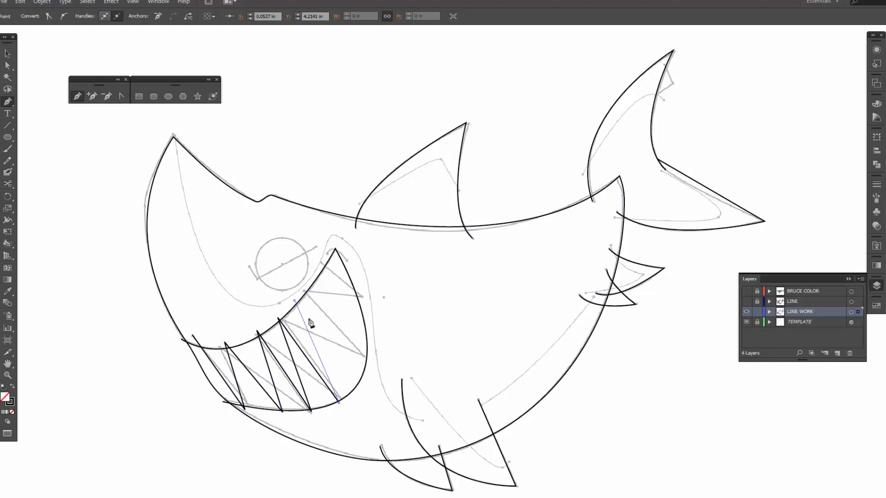
{"action": "left_click", "coordinate": [361, 382]}
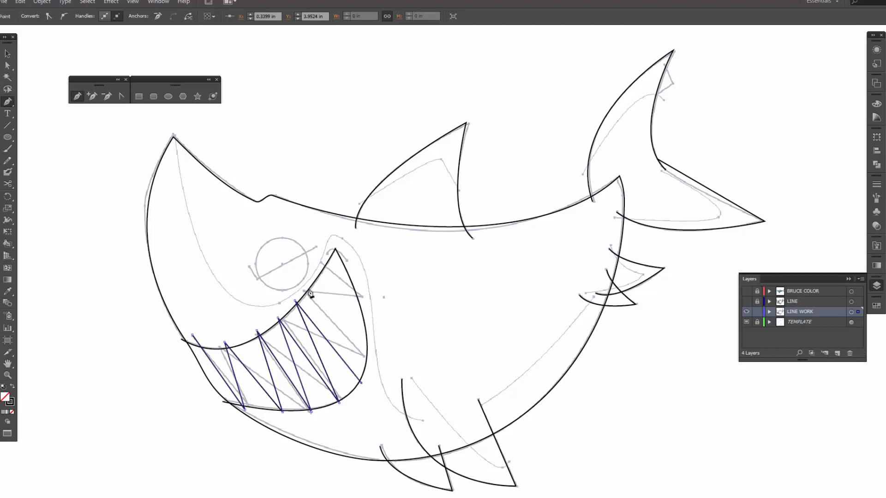
{"action": "left_click", "coordinate": [310, 284]}
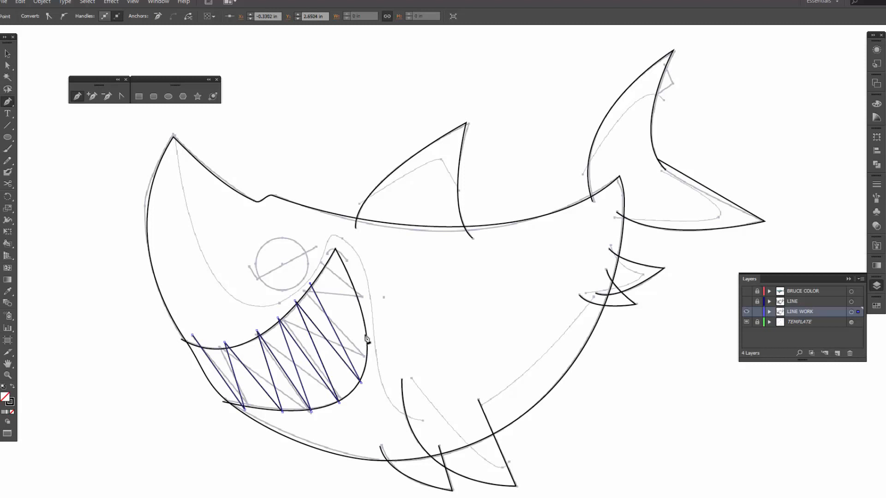
{"action": "left_click", "coordinate": [368, 334]}
{"action": "left_click", "coordinate": [321, 266]}
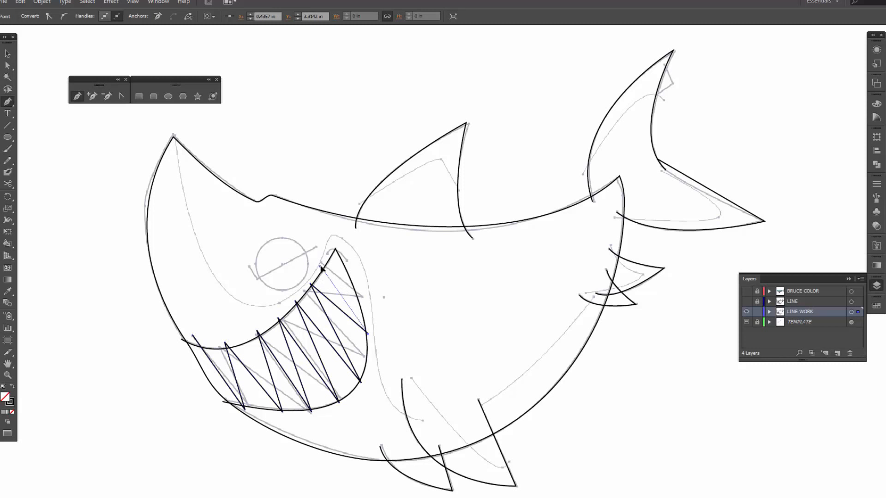
{"action": "left_click", "coordinate": [355, 282]}
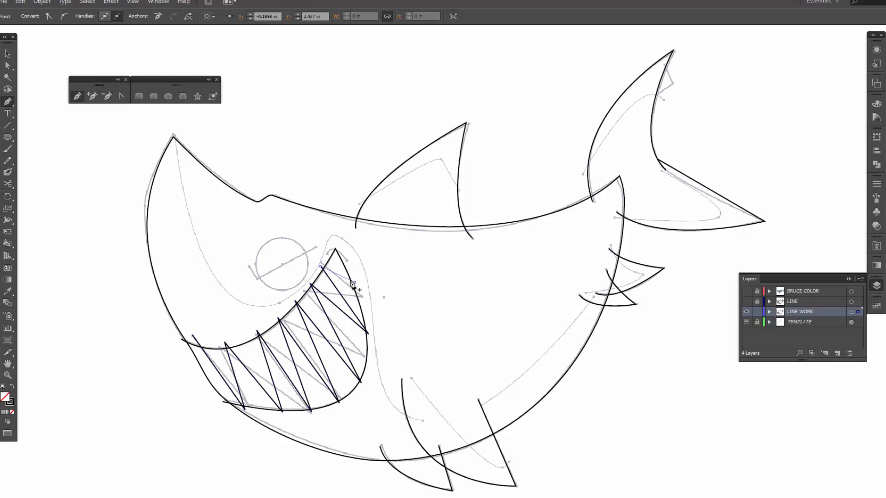
{"action": "left_click", "coordinate": [326, 256]}
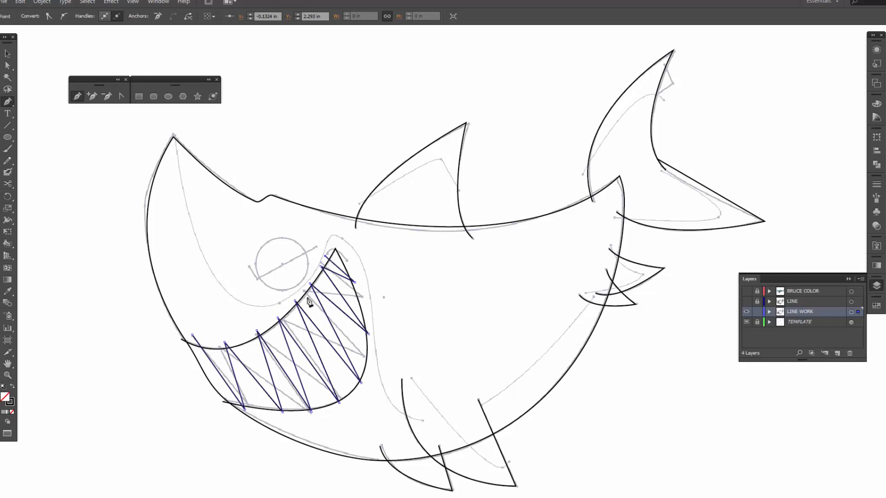
{"action": "left_click", "coordinate": [328, 256], "text": "ctrl"}
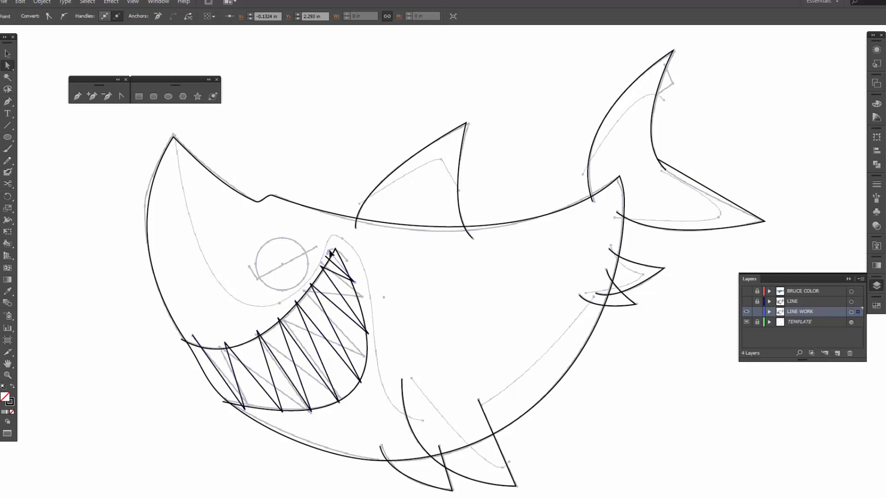
{"action": "left_click", "coordinate": [335, 338]}
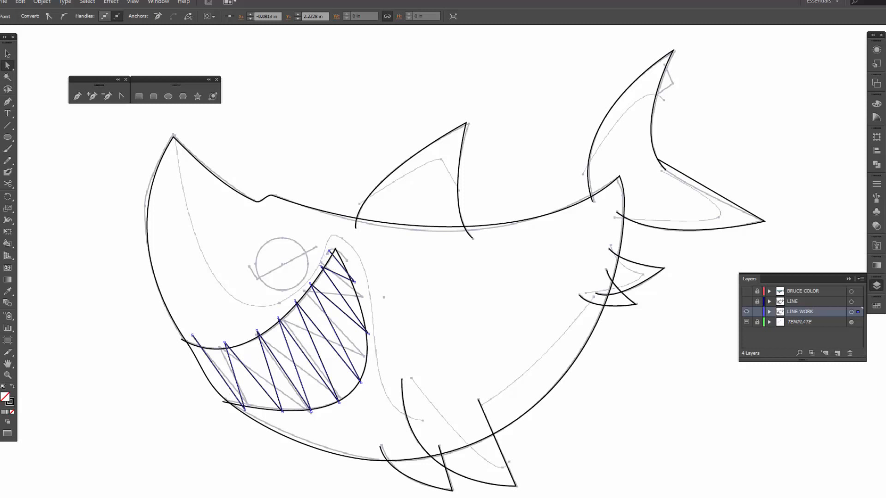
- Draw the eye as a circle about 0.66 in across over the sketch, with an open two-segment eyelid line crossing it
{"action": "left_click", "coordinate": [173, 98]}
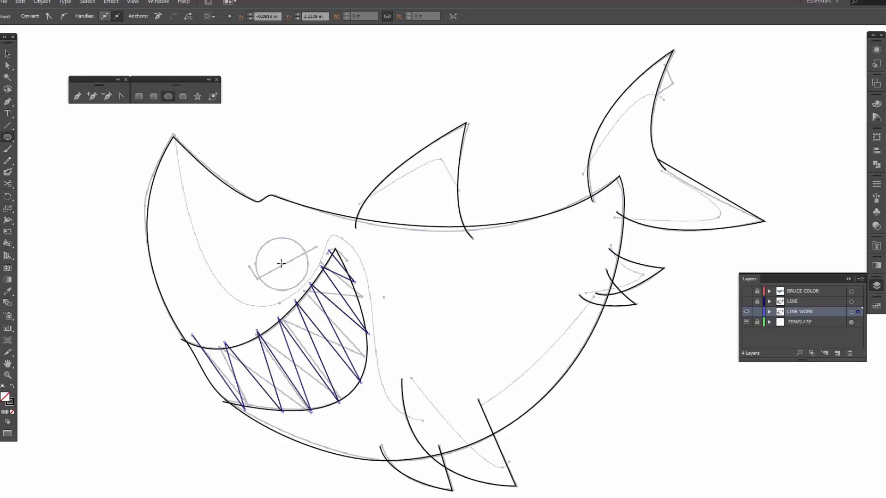
{"action": "left_click_drag", "start_coordinate": [281, 263], "coordinate": [287, 289]}
{"action": "key", "text": "p"}
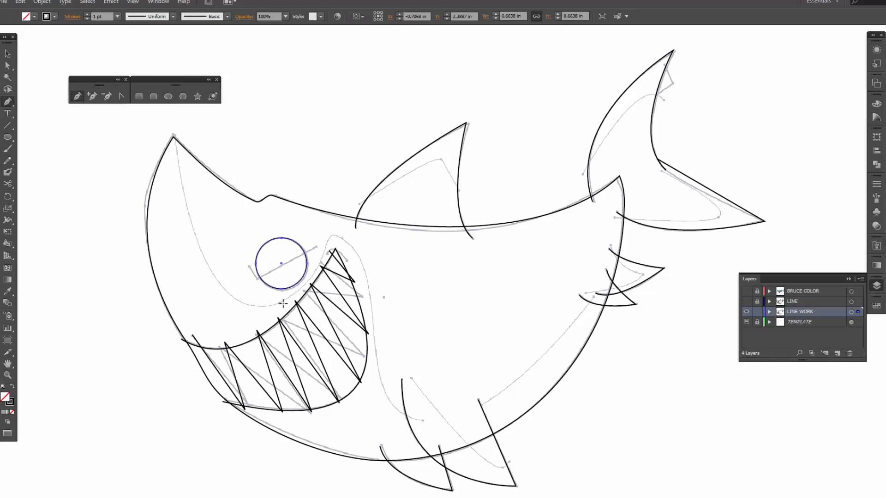
{"action": "left_click", "coordinate": [249, 268]}
{"action": "left_click", "coordinate": [257, 282]}
{"action": "left_click", "coordinate": [316, 247]}
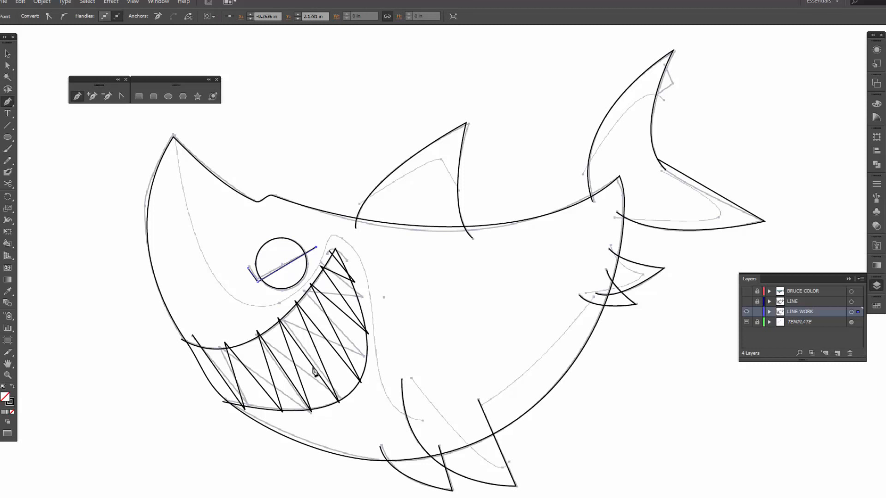
- Move the second upper and the first two lower anchor points of the teeth zigzag onto the mouth lines, counting from the front
{"action": "key", "text": "z"}
{"action": "left_click_drag", "start_coordinate": [143, 240], "coordinate": [408, 439]}
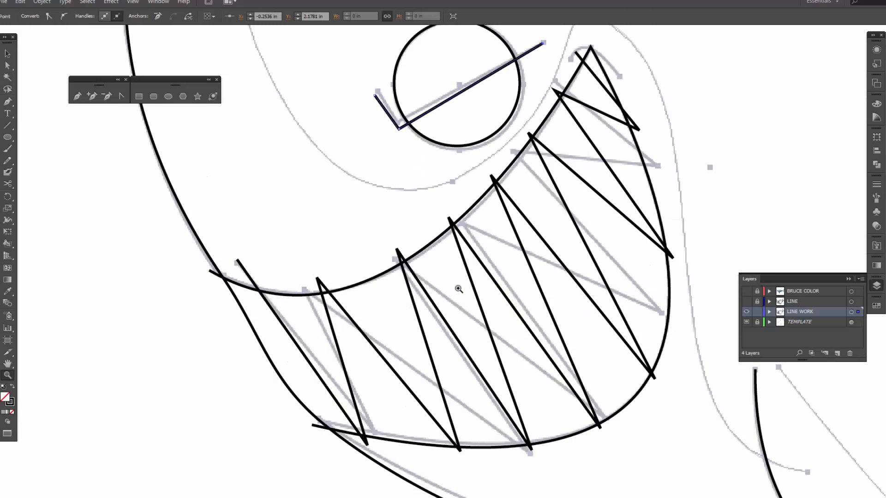
{"action": "left_click_drag", "start_coordinate": [536, 264], "coordinate": [472, 268]}
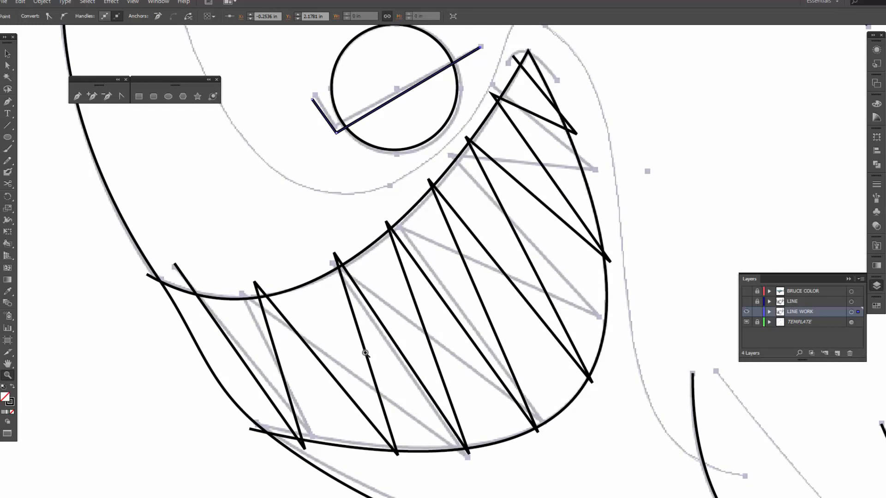
{"action": "key", "text": "a"}
{"action": "left_click", "coordinate": [179, 272]}
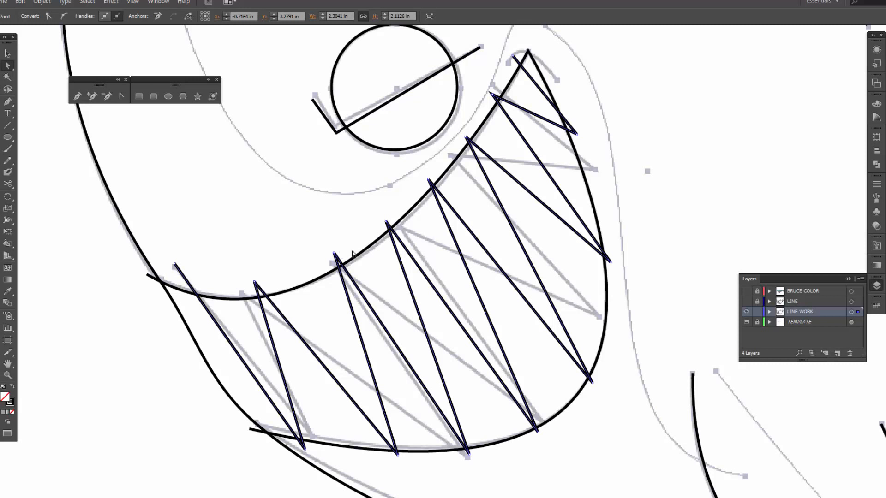
{"action": "left_click", "coordinate": [254, 282]}
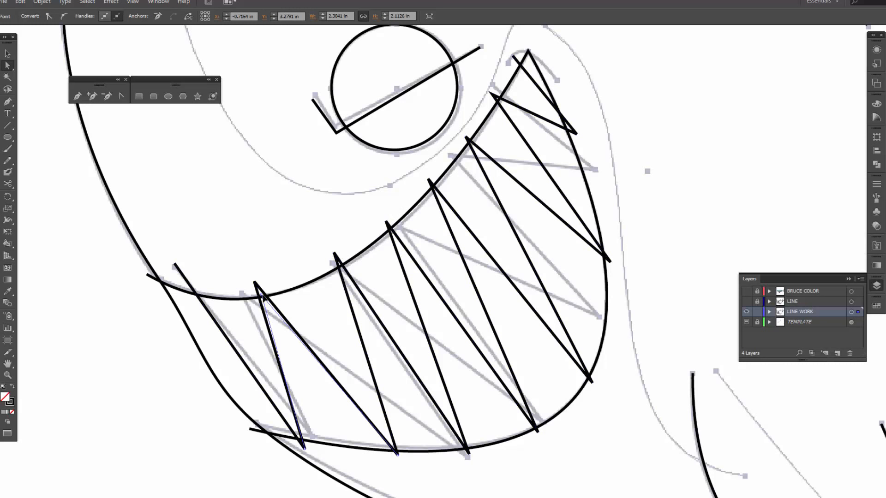
{"action": "left_click_drag", "start_coordinate": [262, 296], "coordinate": [262, 297]}
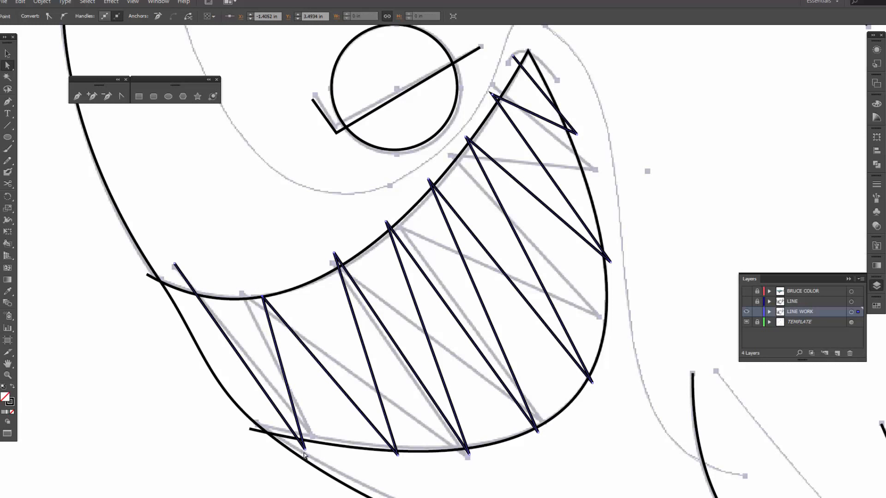
{"action": "left_click_drag", "start_coordinate": [306, 452], "coordinate": [297, 442]}
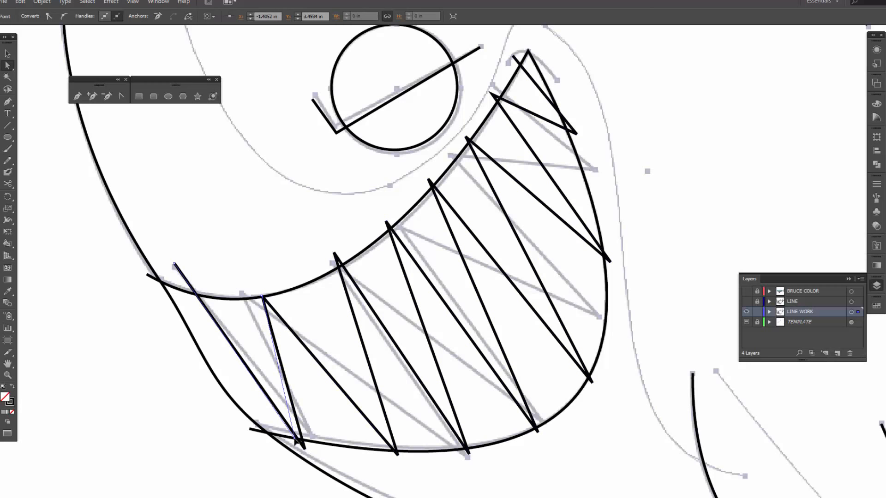
{"action": "left_click", "coordinate": [398, 455]}
{"action": "left_click_drag", "start_coordinate": [400, 458], "coordinate": [394, 452]}
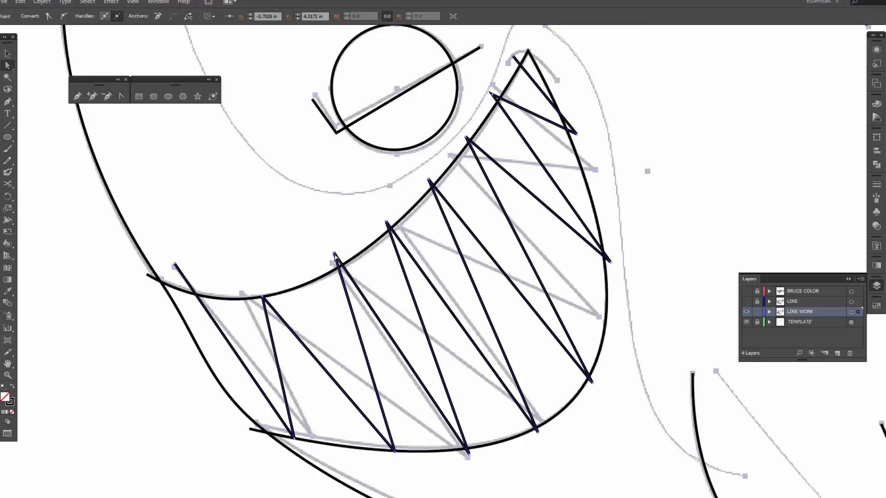
- Move the third, fourth and fifth upper and lower anchor points of the teeth zigzag onto the mouth lines, counting from the front
{"action": "left_click_drag", "start_coordinate": [334, 253], "coordinate": [346, 277]}
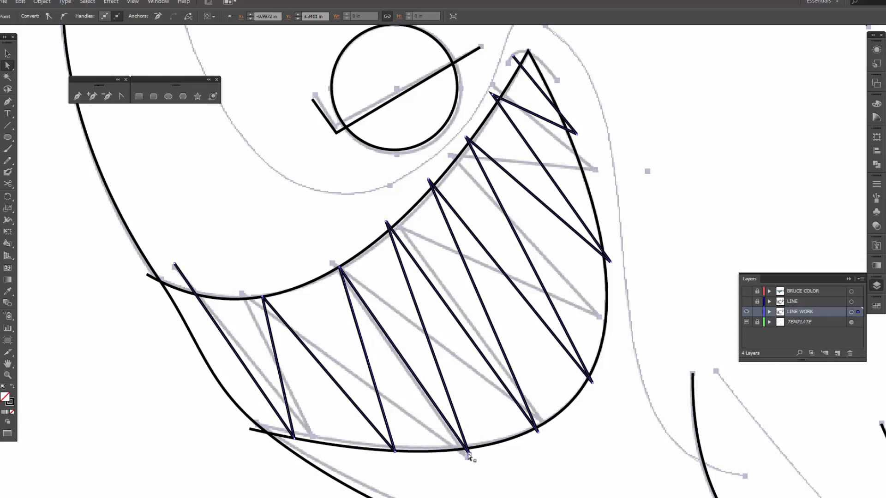
{"action": "left_click_drag", "start_coordinate": [469, 457], "coordinate": [471, 447]}
{"action": "left_click_drag", "start_coordinate": [539, 436], "coordinate": [538, 429]}
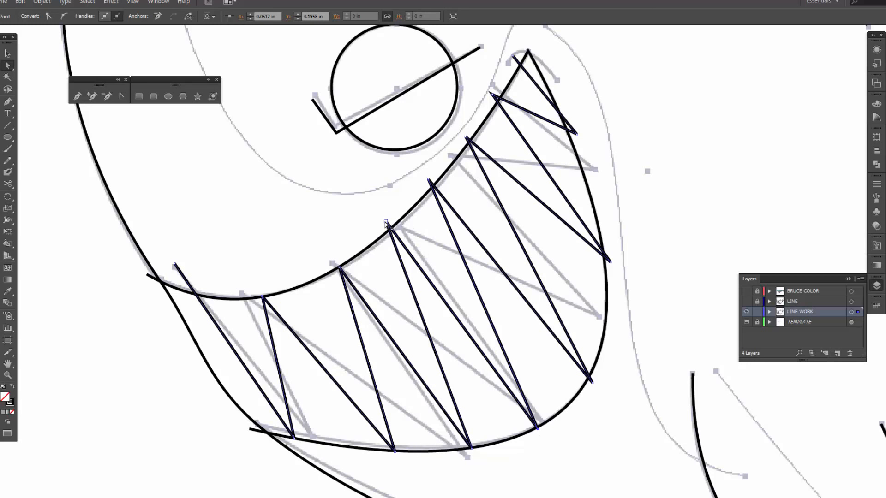
{"action": "left_click_drag", "start_coordinate": [386, 223], "coordinate": [386, 227]}
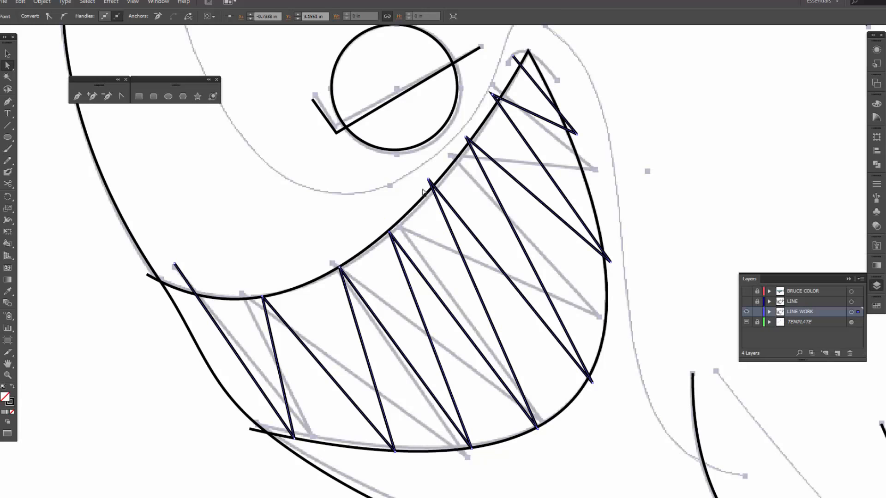
{"action": "left_click_drag", "start_coordinate": [429, 181], "coordinate": [433, 188]}
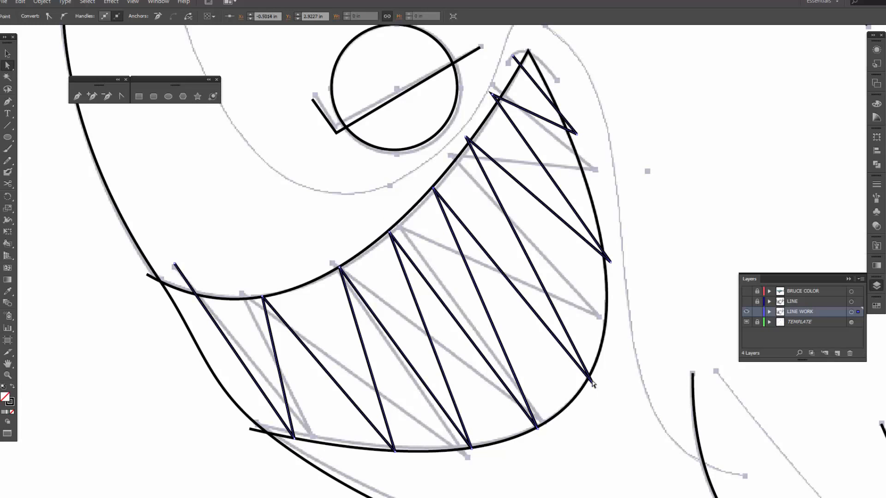
{"action": "left_click_drag", "start_coordinate": [592, 383], "coordinate": [589, 376]}
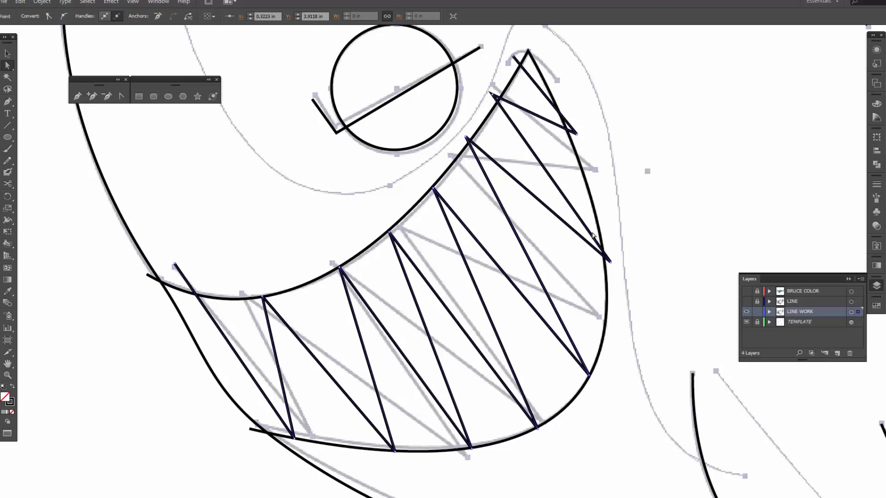
- Move the sixth and seventh upper and lower anchor points of the teeth zigzag, near the mouth corner, onto the mouth lines
{"action": "left_click", "coordinate": [610, 262]}
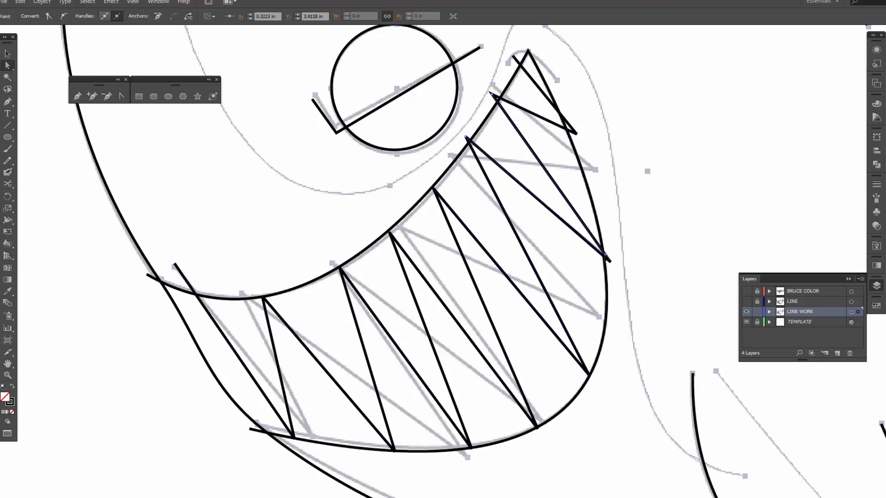
{"action": "left_click", "coordinate": [565, 220]}
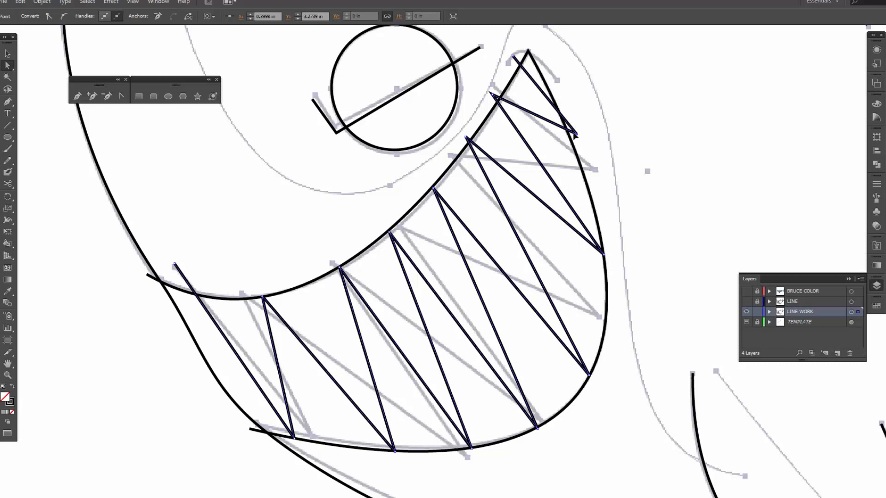
{"action": "left_click_drag", "start_coordinate": [575, 134], "coordinate": [566, 127]}
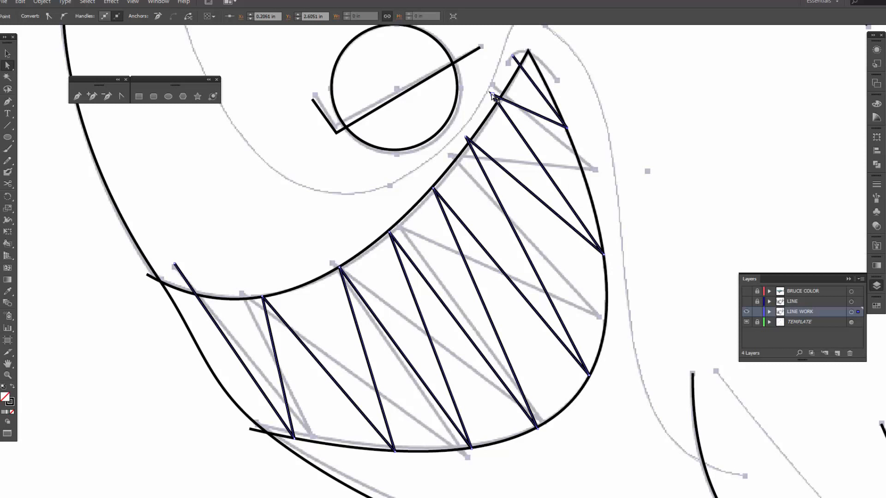
{"action": "left_click_drag", "start_coordinate": [492, 94], "coordinate": [492, 96]}
{"action": "mouse_move", "coordinate": [494, 99]}
{"action": "left_mouse_down"}
{"action": "mouse_move", "coordinate": [510, 118]}
{"action": "mouse_move", "coordinate": [512, 146]}
{"action": "mouse_move", "coordinate": [515, 127]}
{"action": "mouse_move", "coordinate": [498, 100]}
{"action": "left_mouse_up"}
{"action": "left_click_drag", "start_coordinate": [466, 137], "coordinate": [471, 143]}
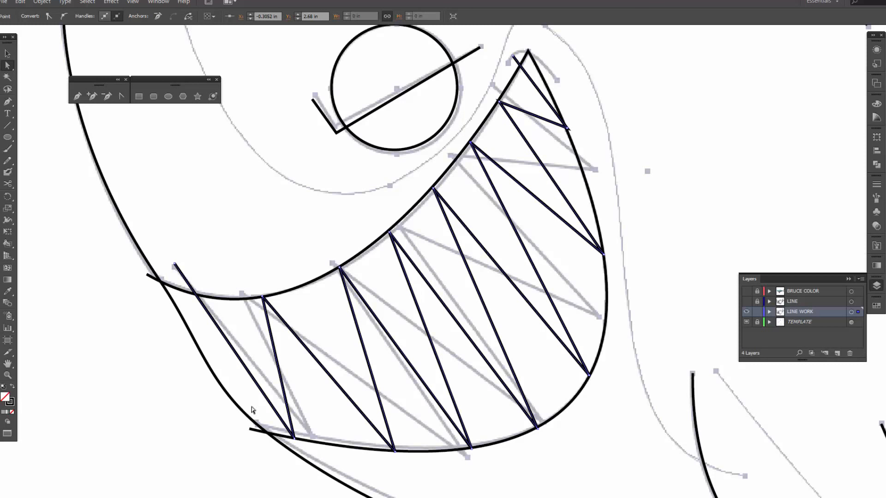
- Convert the first upper and first lower teeth anchors, bowing the front segment and giving the lower anchor independent handles that keep its tip sharp
{"action": "key", "text": "shift+c"}
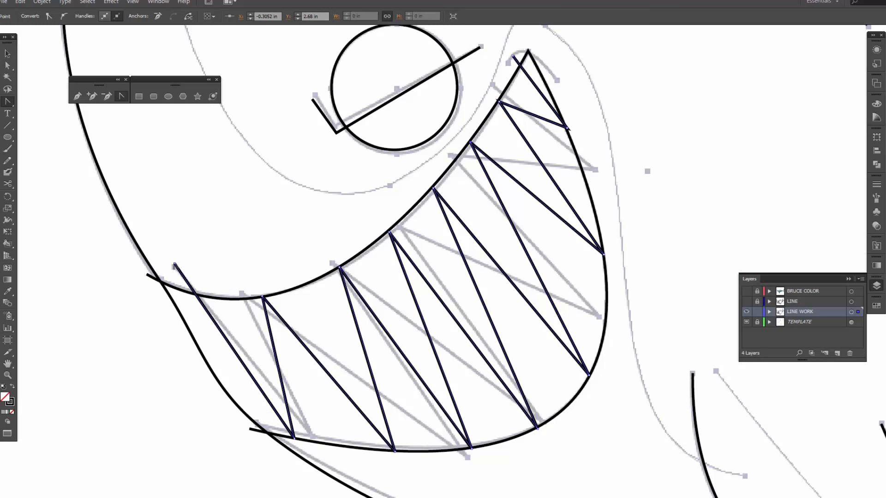
{"action": "left_click_drag", "start_coordinate": [174, 264], "coordinate": [182, 321]}
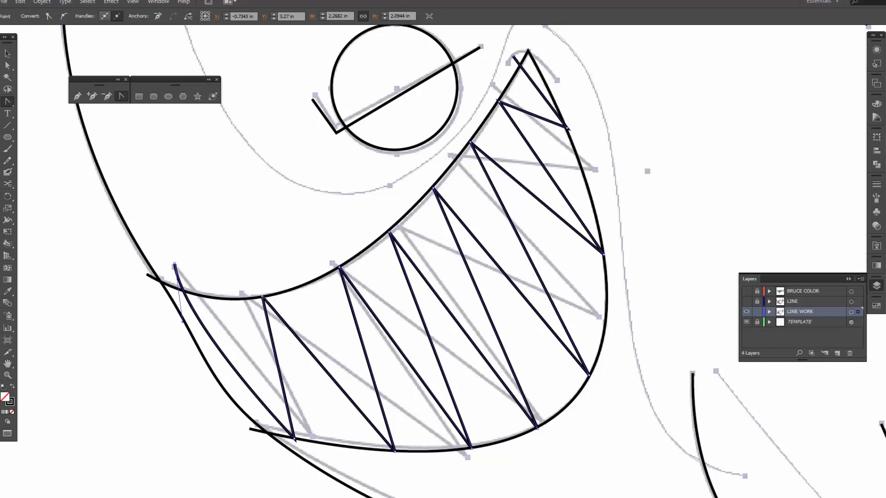
{"action": "left_click_drag", "start_coordinate": [294, 439], "coordinate": [318, 437]}
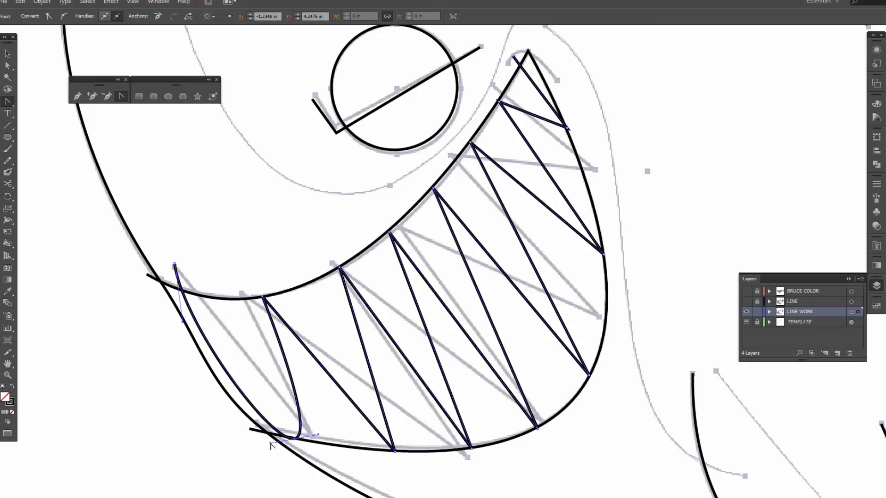
{"action": "left_click_drag", "start_coordinate": [271, 445], "coordinate": [261, 419]}
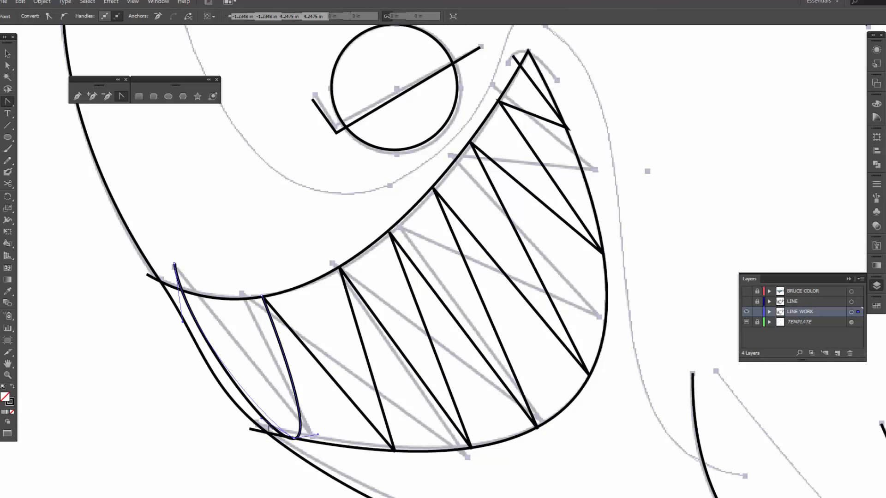
{"action": "left_click", "coordinate": [294, 439], "text": "ctrl"}
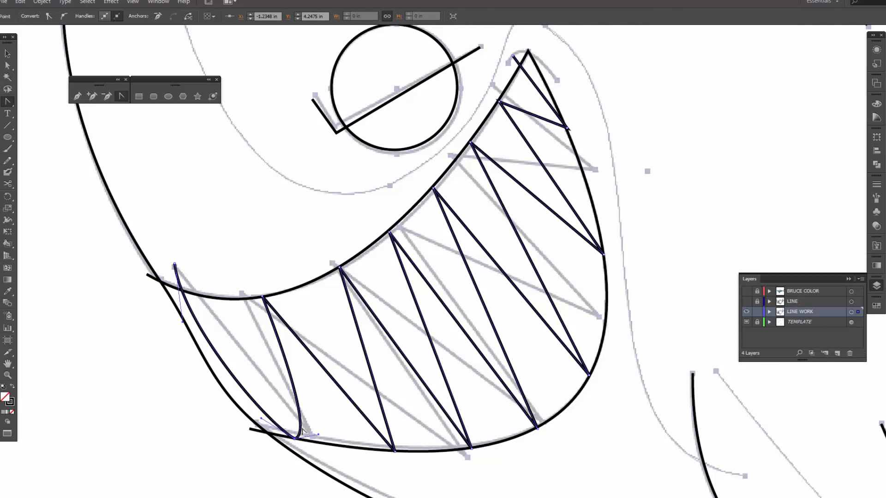
{"action": "left_click_drag", "start_coordinate": [315, 429], "coordinate": [272, 391]}
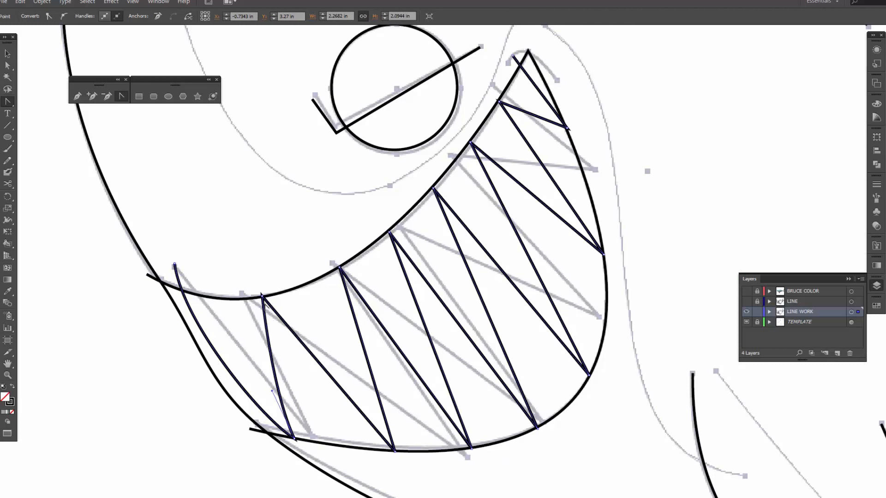
- Convert the second upper teeth anchor to independent downward handles, curving both adjoining tooth edges while keeping the point sharp
{"action": "left_click_drag", "start_coordinate": [261, 295], "coordinate": [291, 289]}
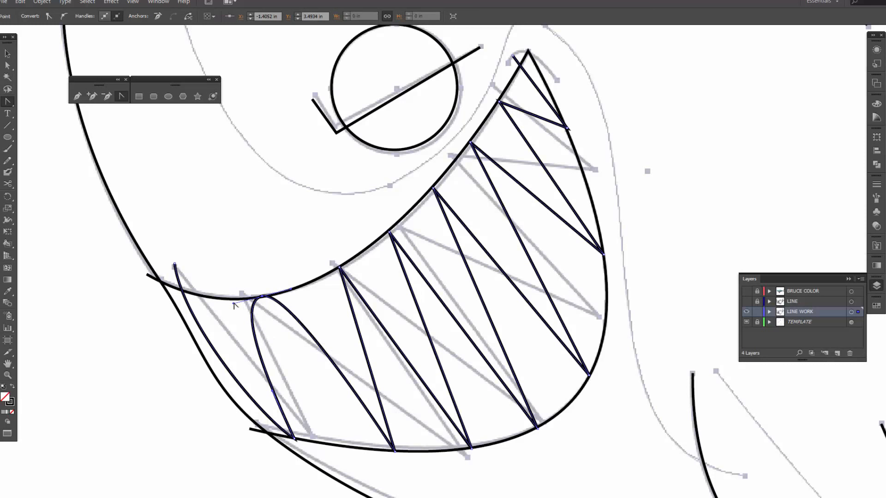
{"action": "left_click_drag", "start_coordinate": [234, 305], "coordinate": [255, 331]}
{"action": "key", "text": "a"}
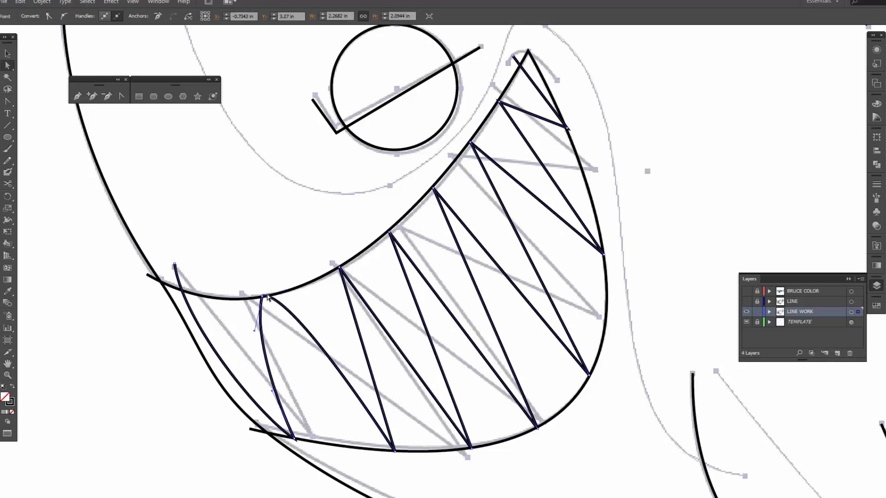
{"action": "left_click", "coordinate": [289, 292]}
{"action": "key", "text": "shift+c"}
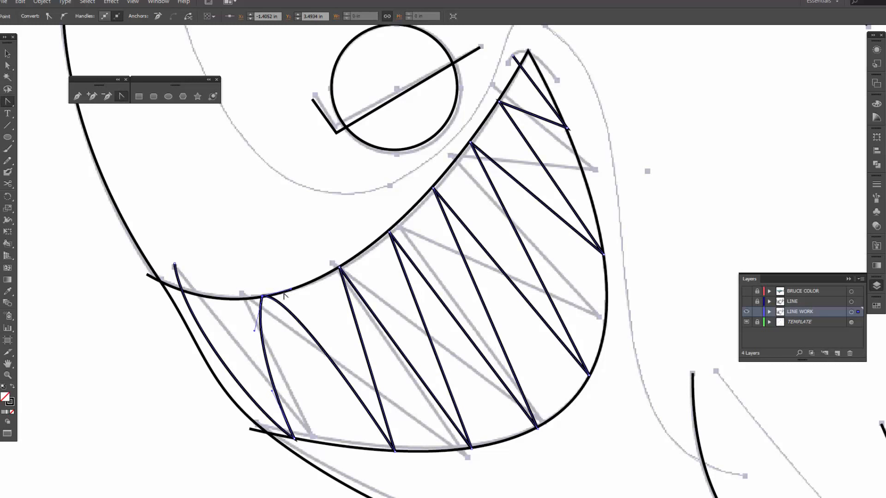
{"action": "left_click_drag", "start_coordinate": [291, 291], "coordinate": [283, 353]}
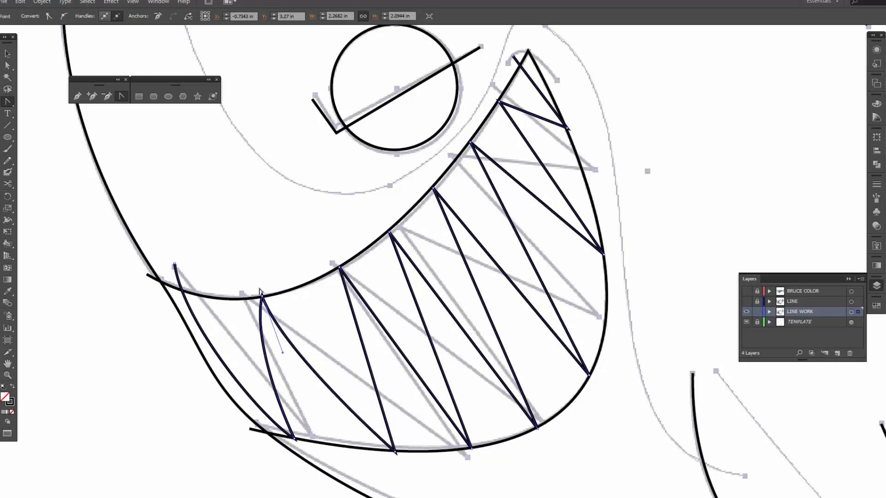
- Convert the second lower teeth anchor to independent upward handles, curving both adjoining tooth edges into a sharp tip
{"action": "left_click_drag", "start_coordinate": [393, 452], "coordinate": [422, 455]}
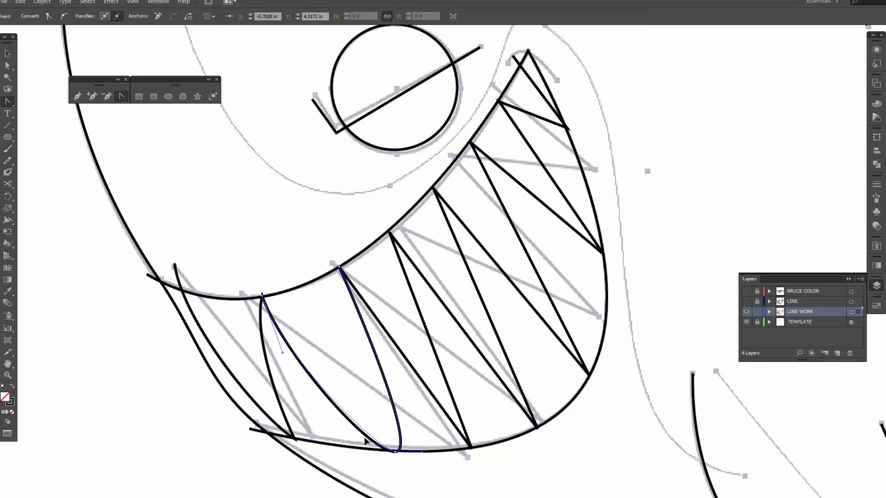
{"action": "left_click_drag", "start_coordinate": [363, 438], "coordinate": [363, 437]}
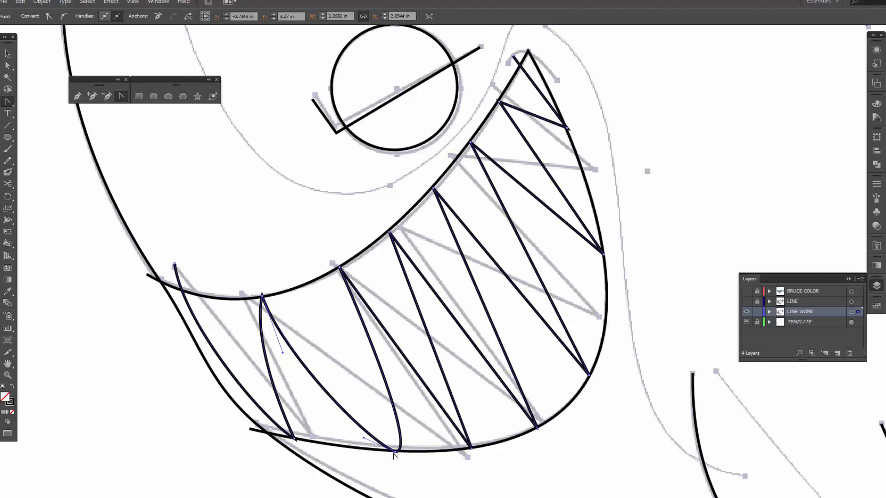
{"action": "key", "text": "a"}
{"action": "left_click", "coordinate": [396, 452]}
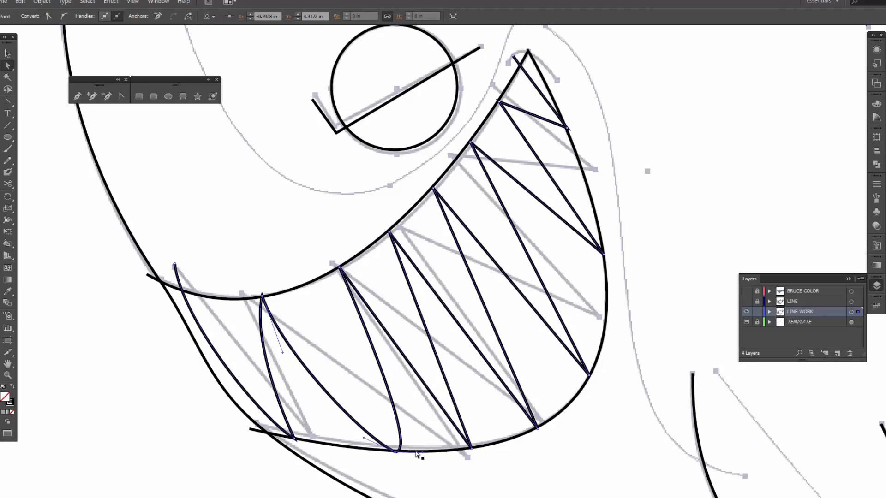
{"action": "key", "text": "shift+c"}
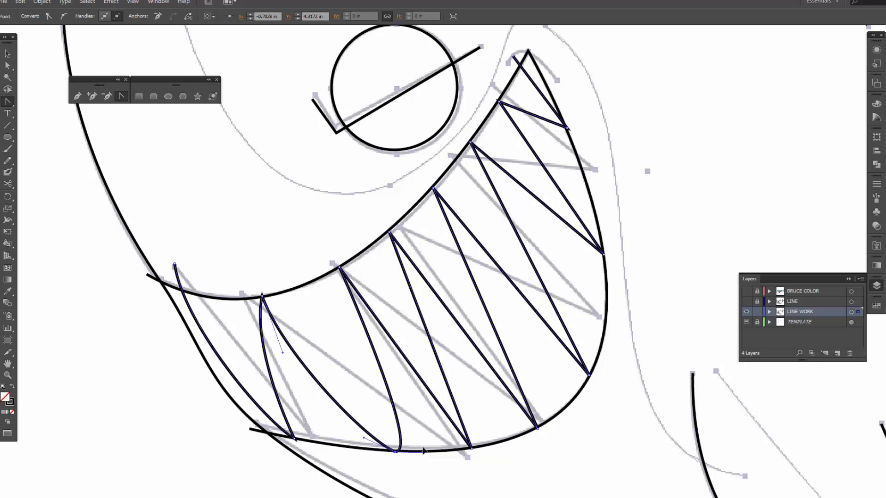
{"action": "left_click_drag", "start_coordinate": [424, 451], "coordinate": [362, 396]}
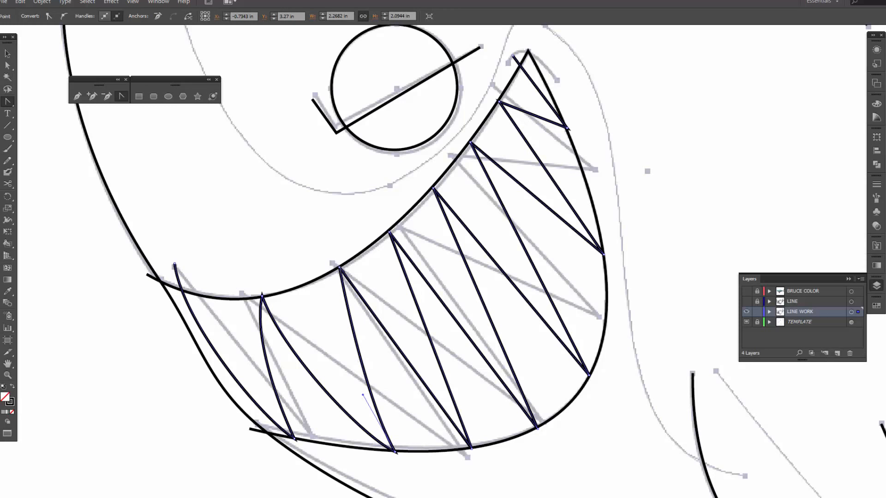
- Convert the third upper teeth anchor to independent downward handles, curving the tooth edges on both sides of its sharp point
{"action": "left_click_drag", "start_coordinate": [339, 266], "coordinate": [365, 257]}
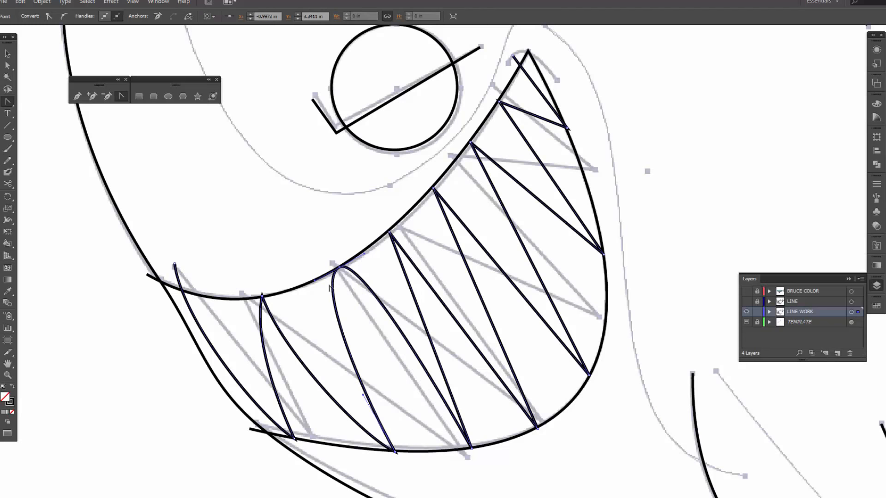
{"action": "left_click_drag", "start_coordinate": [315, 283], "coordinate": [331, 304]}
{"action": "key", "text": "a"}
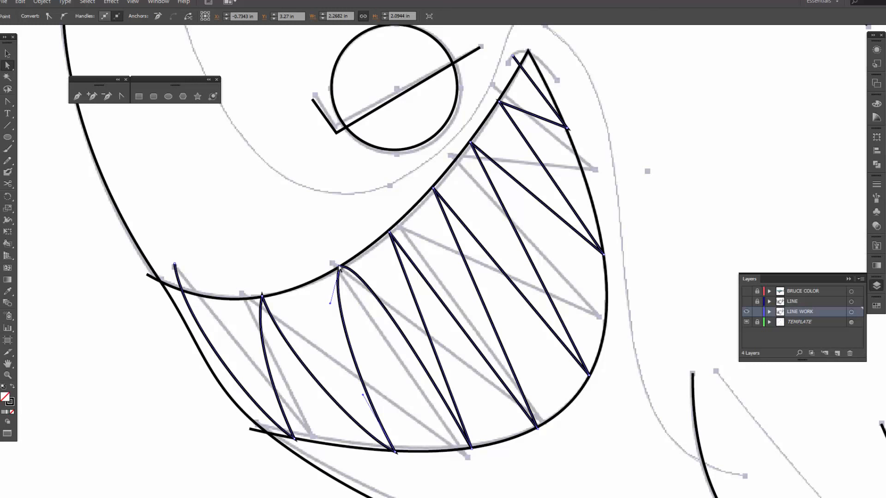
{"action": "left_click", "coordinate": [340, 267]}
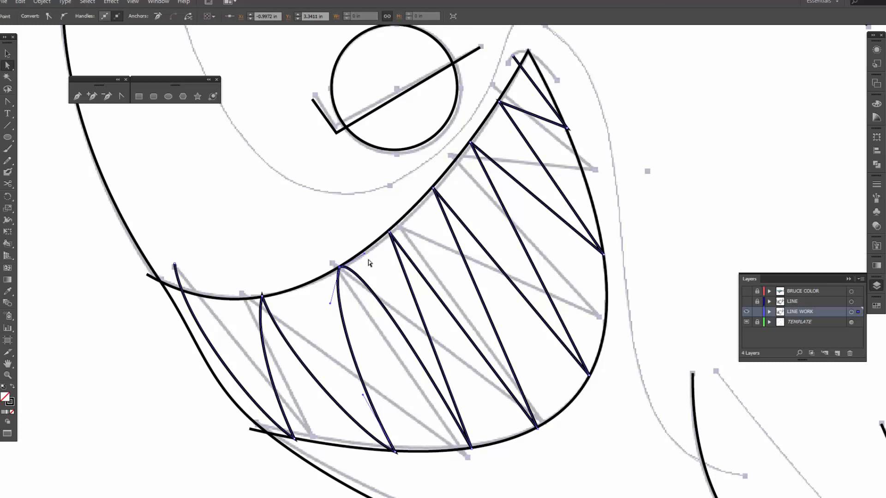
{"action": "key", "text": "shift+c"}
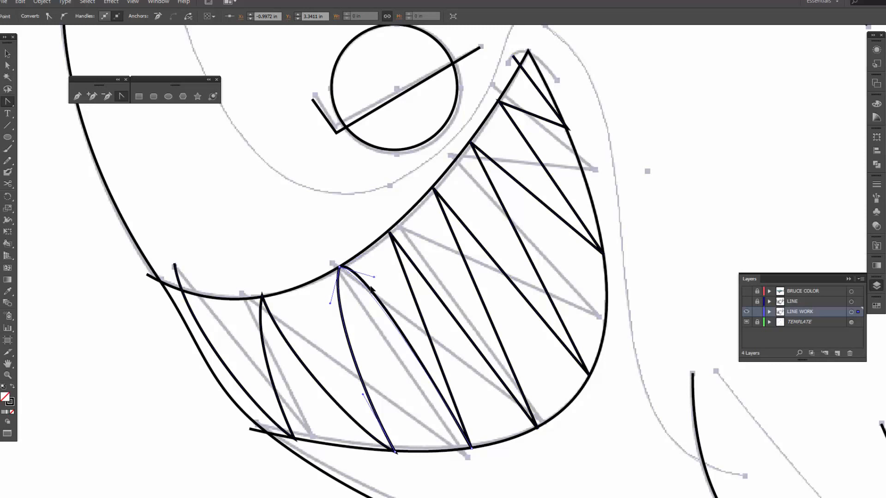
{"action": "left_click_drag", "start_coordinate": [340, 267], "coordinate": [358, 313]}
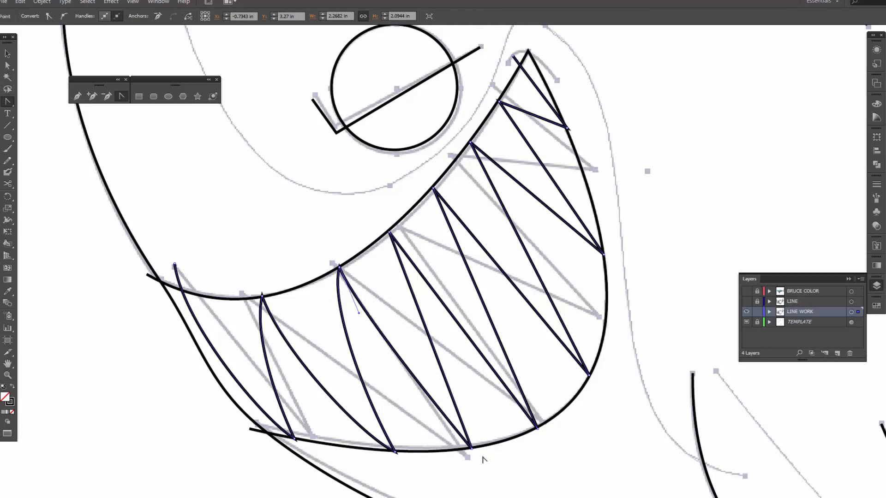
- Convert the third lower teeth anchor to independent upward handles, shaping the edges on both sides while keeping the tip sharp
{"action": "left_click_drag", "start_coordinate": [471, 450], "coordinate": [507, 443]}
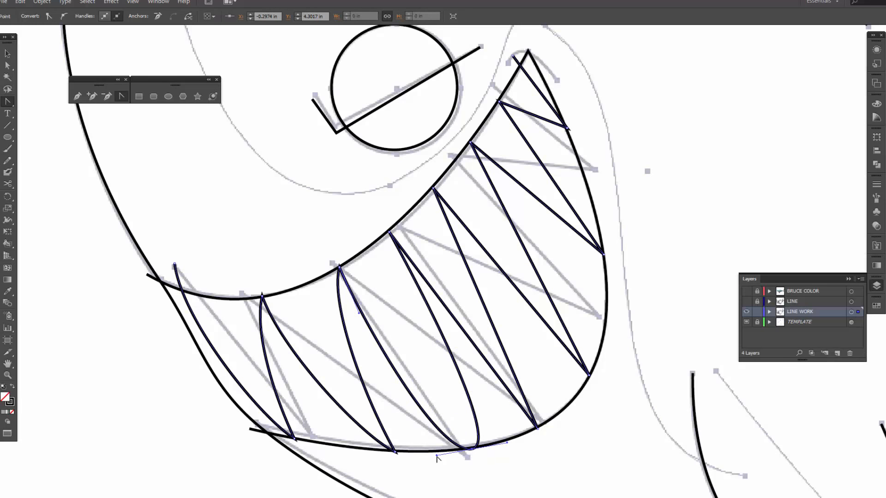
{"action": "left_click_drag", "start_coordinate": [436, 455], "coordinate": [417, 421]}
{"action": "key", "text": "a"}
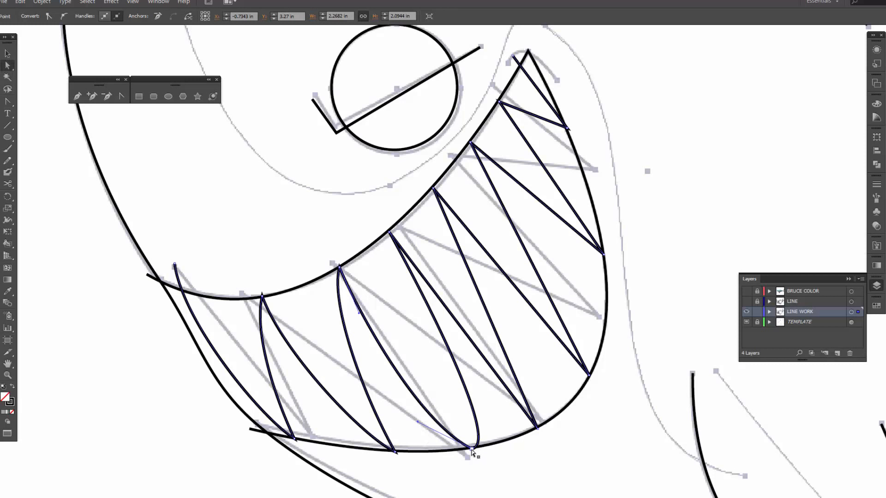
{"action": "left_click", "coordinate": [471, 450]}
{"action": "key", "text": "shift+c"}
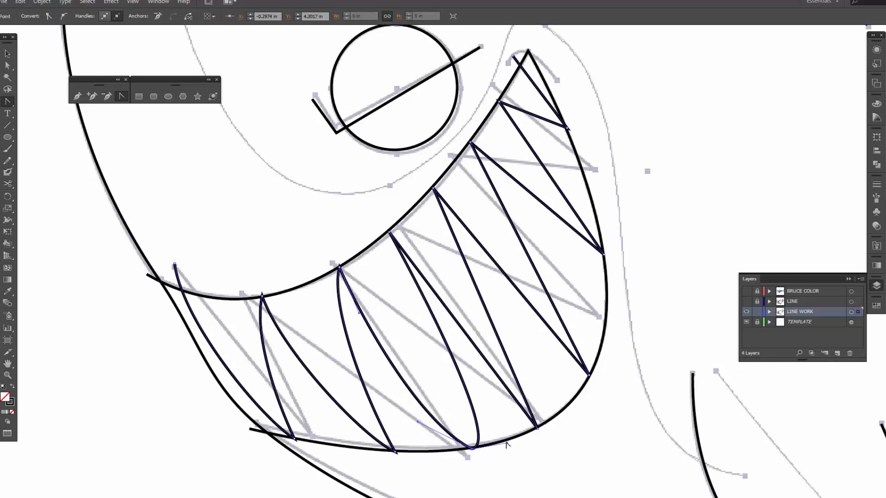
{"action": "left_click_drag", "start_coordinate": [506, 444], "coordinate": [438, 395]}
{"action": "key", "text": "ctrl+a"}
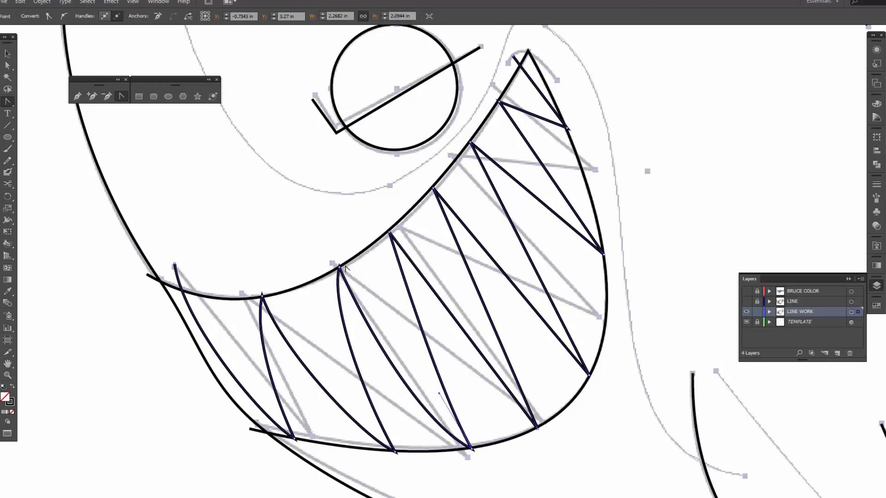
- Shift the third and second upper teeth anchors slightly along the upper mouth line toward the front of the mouth
{"action": "key", "text": "a"}
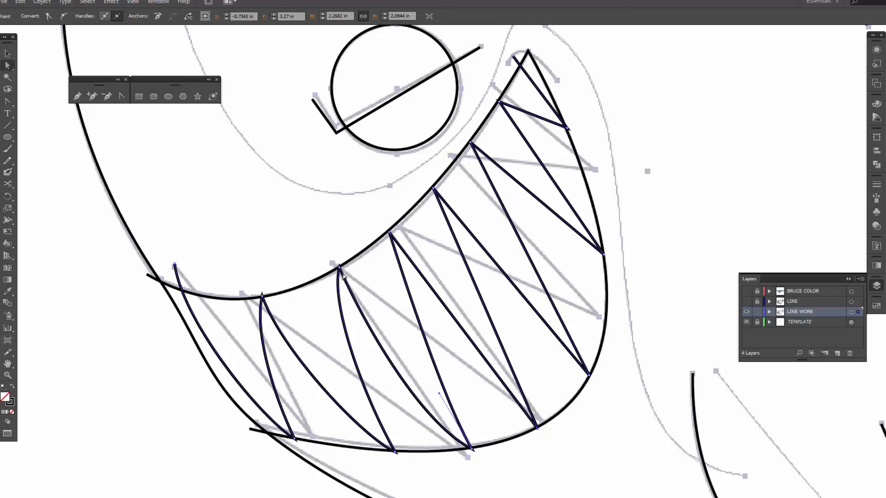
{"action": "left_click_drag", "start_coordinate": [339, 267], "coordinate": [330, 270]}
{"action": "left_click_drag", "start_coordinate": [262, 295], "coordinate": [254, 297]}
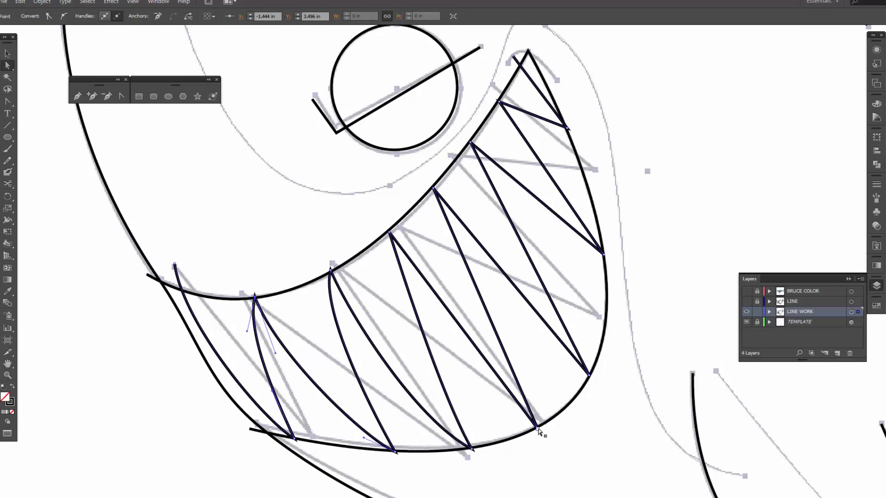
- Convert the fourth upper teeth anchor to independent downward handles, curving the tooth edges on both sides of its sharp point
{"action": "key", "text": "shift+c"}
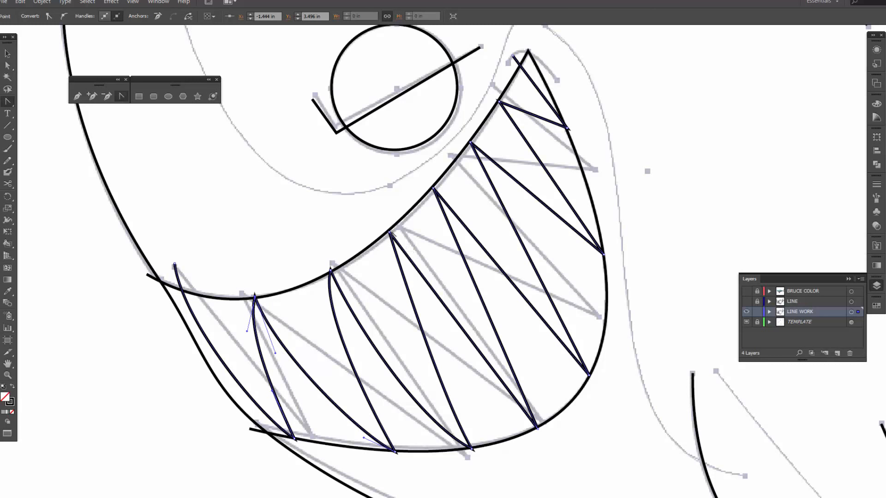
{"action": "left_click_drag", "start_coordinate": [390, 233], "coordinate": [408, 213]}
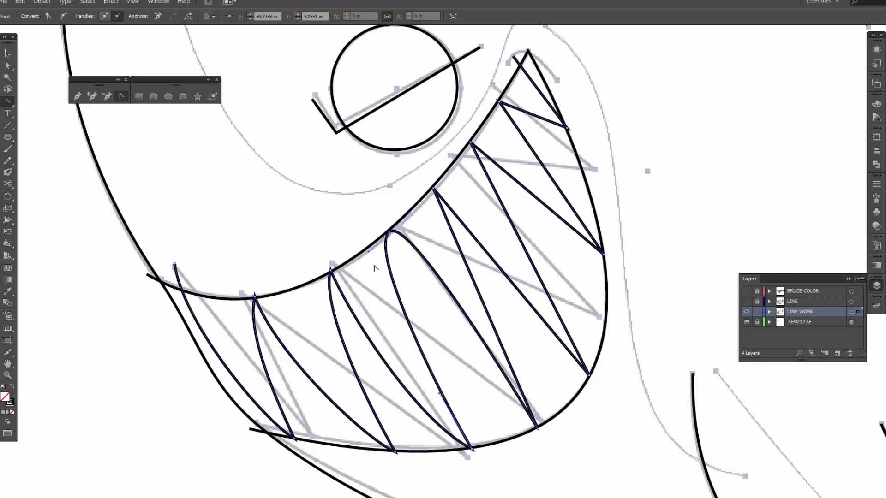
{"action": "left_click_drag", "start_coordinate": [370, 254], "coordinate": [380, 278]}
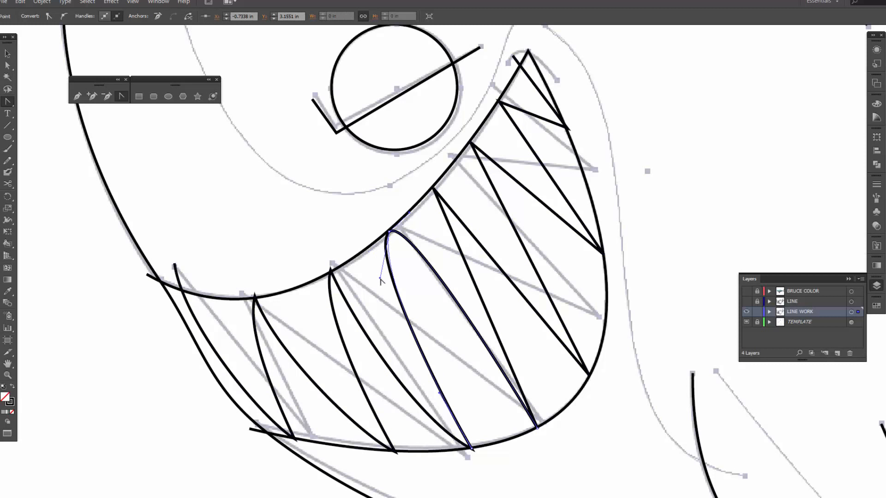
{"action": "left_click", "coordinate": [390, 232], "text": "ctrl"}
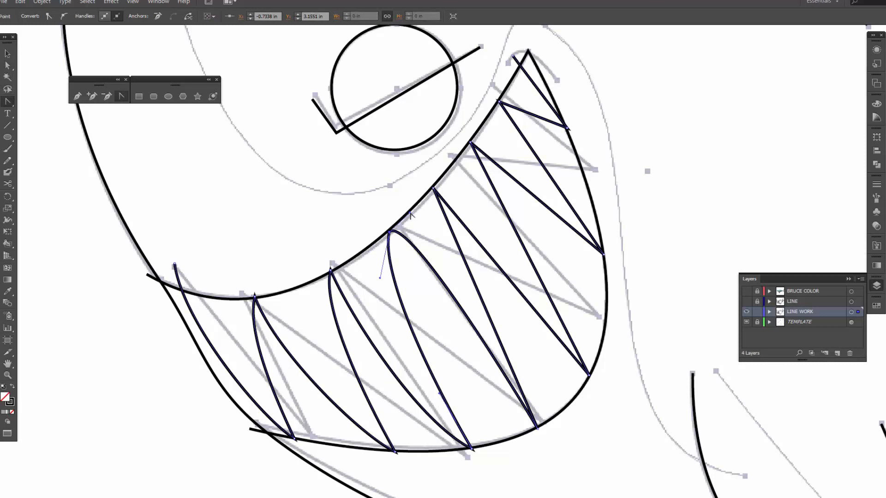
{"action": "left_click_drag", "start_coordinate": [380, 277], "coordinate": [419, 291]}
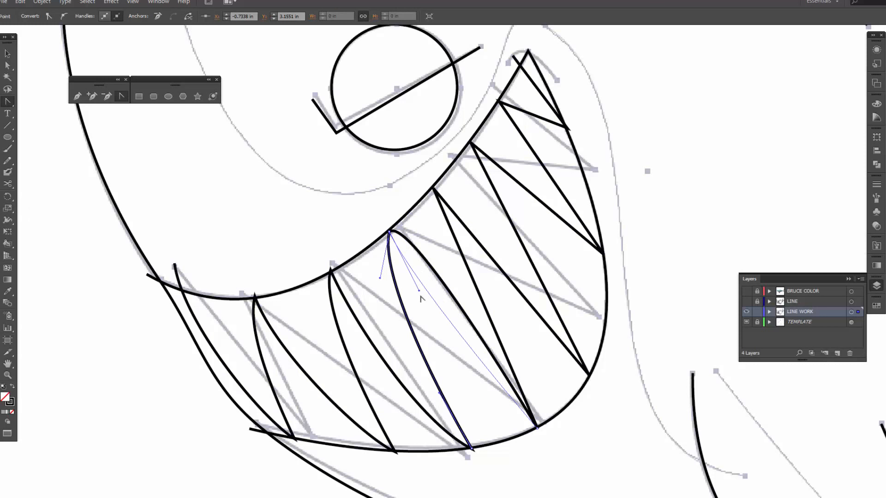
- Convert the fourth lower teeth anchor to independent upward handles, curving both adjoining tooth edges into a sharp tip
{"action": "left_click_drag", "start_coordinate": [538, 429], "coordinate": [564, 417]}
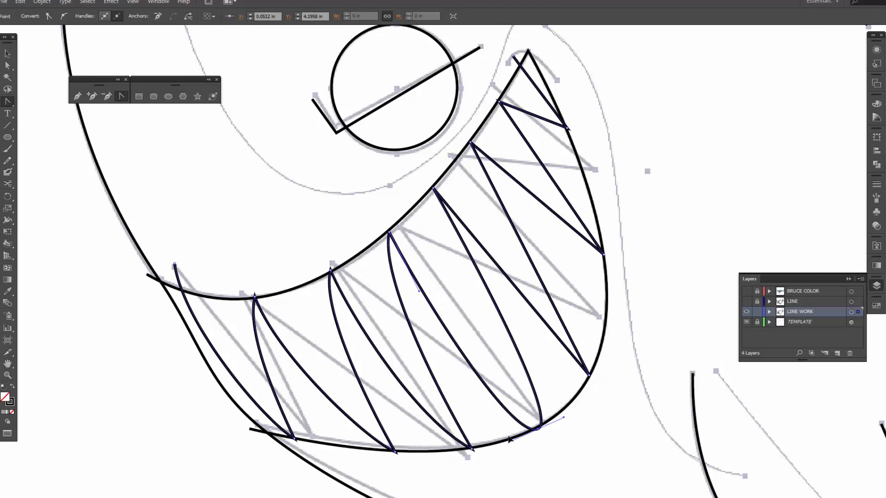
{"action": "left_click_drag", "start_coordinate": [510, 440], "coordinate": [490, 405]}
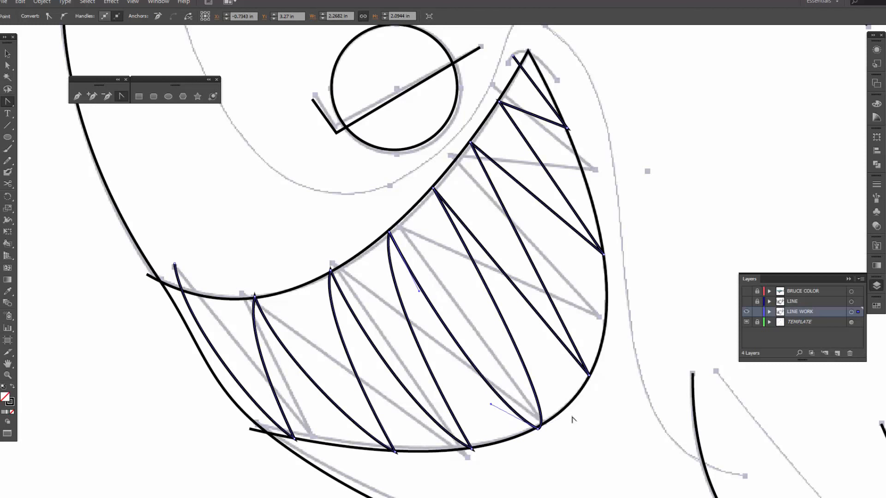
{"action": "key", "text": "a"}
{"action": "left_click", "coordinate": [538, 428]}
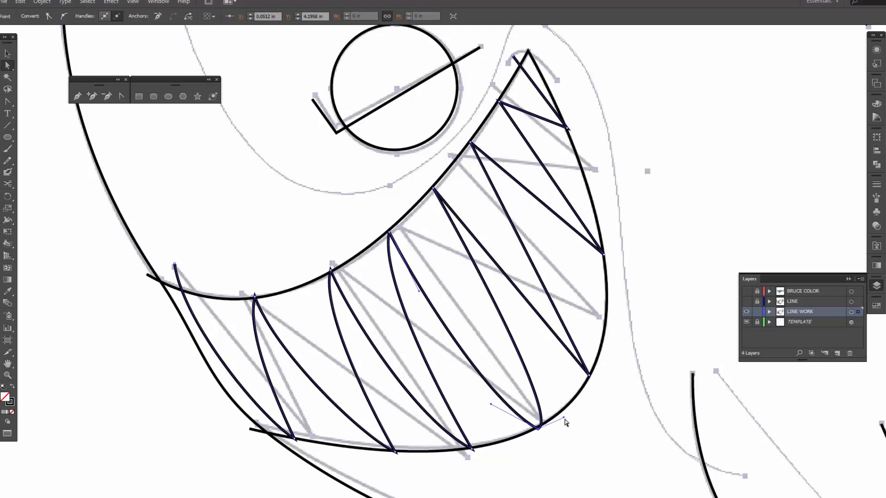
{"action": "key", "text": "shift+c"}
{"action": "left_click_drag", "start_coordinate": [564, 418], "coordinate": [504, 376]}
{"action": "key", "text": "ctrl+a"}
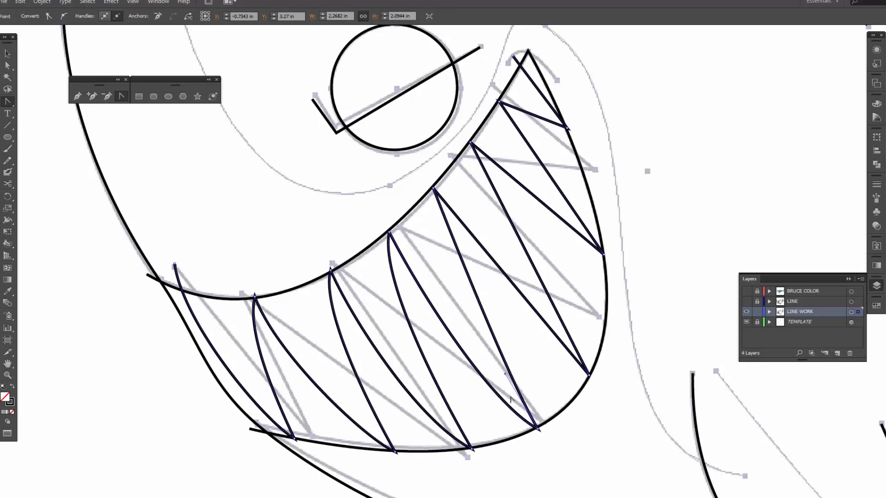
- Convert the fifth upper teeth anchor to independent downward handles, bowing both adjoining tooth edges while keeping the point sharp
{"action": "left_click_drag", "start_coordinate": [434, 190], "coordinate": [457, 167]}
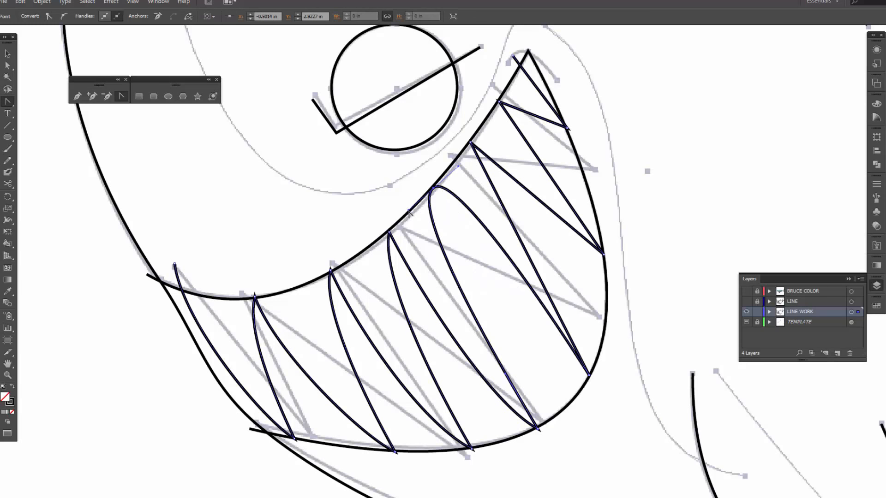
{"action": "left_click_drag", "start_coordinate": [410, 212], "coordinate": [427, 252]}
{"action": "key", "text": "a"}
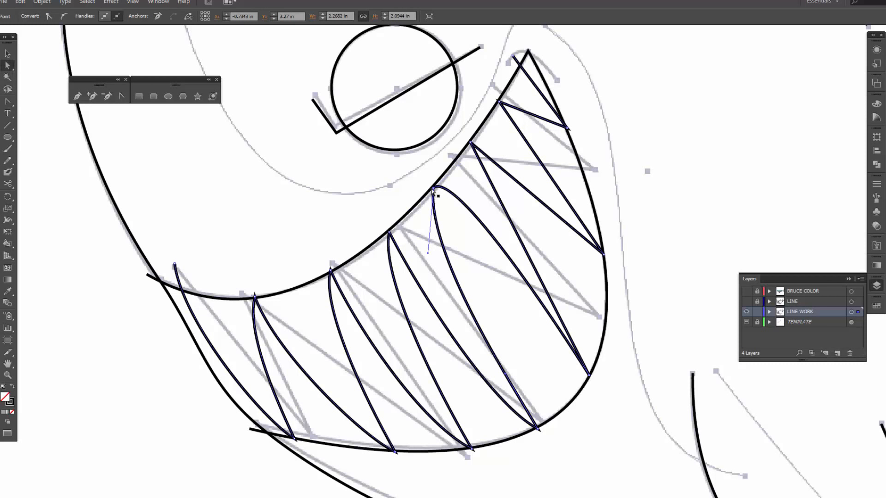
{"action": "left_click", "coordinate": [433, 188]}
{"action": "key", "text": "shift+c"}
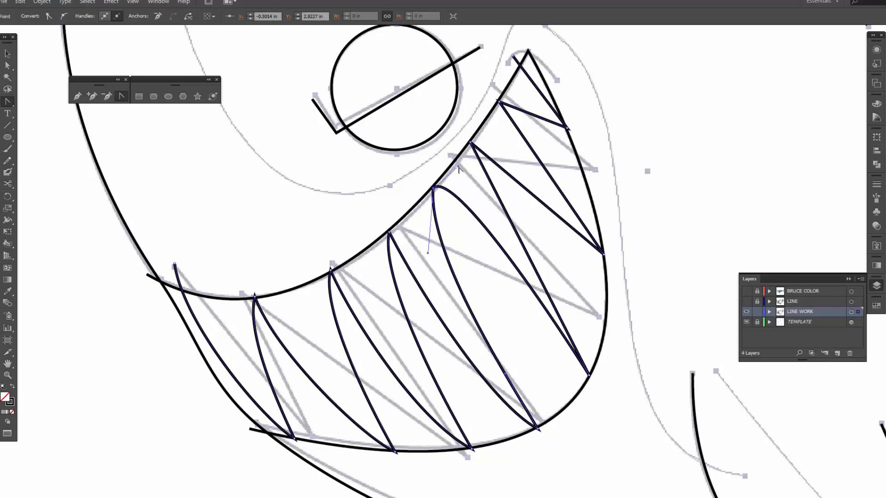
{"action": "left_click_drag", "start_coordinate": [458, 169], "coordinate": [451, 231]}
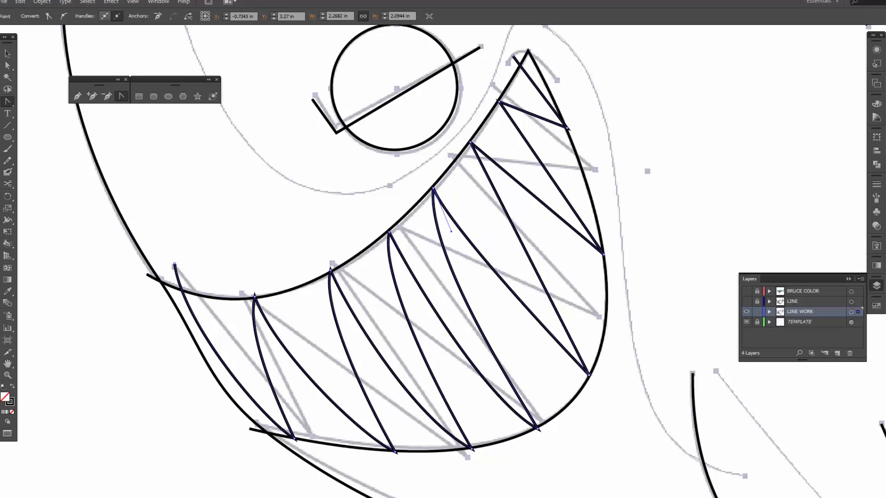
- Give the fifth lower teeth anchor independent inward handles for a sharp tip, and nudge the anchor and its lower handle to refine the curve
{"action": "left_click_drag", "start_coordinate": [590, 375], "coordinate": [544, 368]}
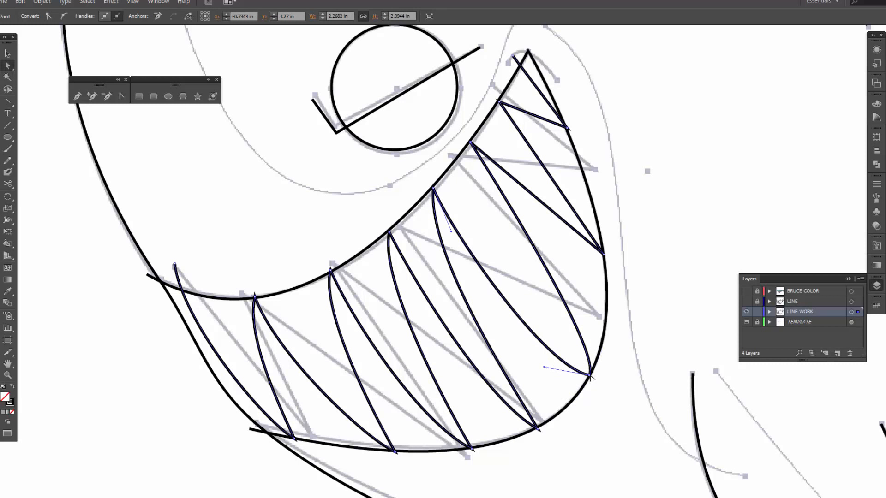
{"action": "left_click", "coordinate": [603, 350], "text": "ctrl"}
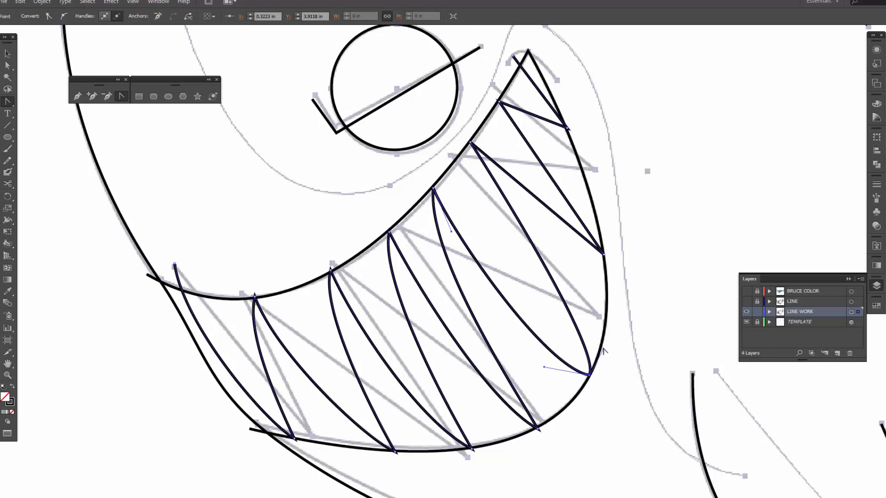
{"action": "left_click_drag", "start_coordinate": [603, 350], "coordinate": [535, 299]}
{"action": "key", "text": "ctrl+a"}
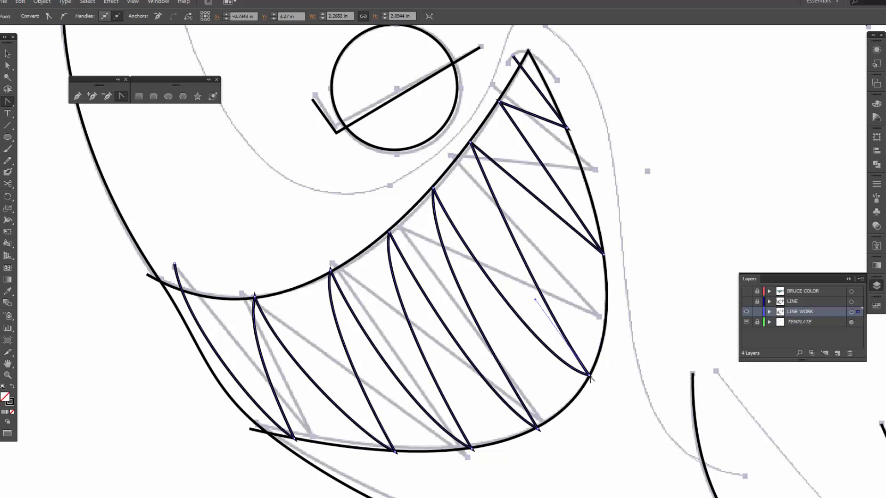
{"action": "key", "text": "a"}
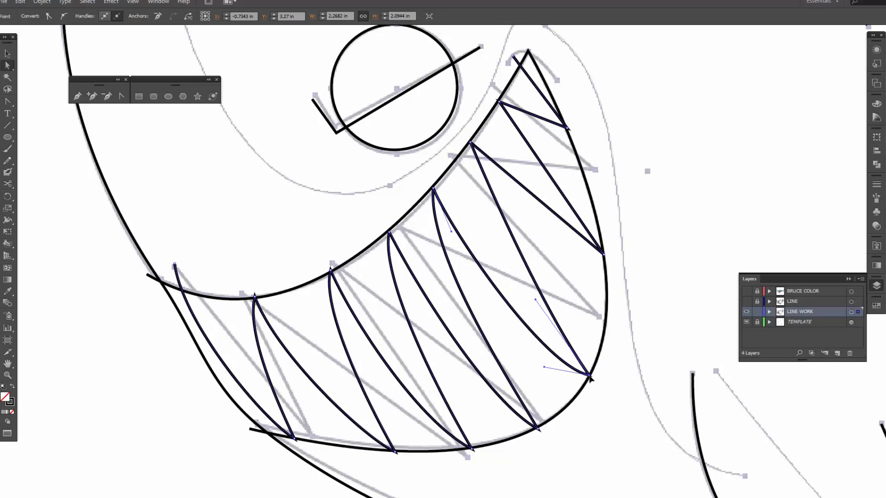
{"action": "left_click", "coordinate": [589, 376]}
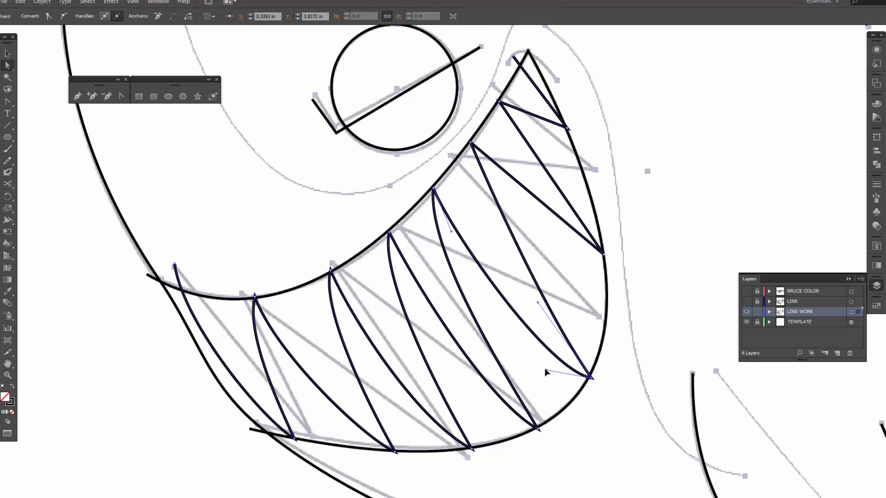
{"action": "left_click_drag", "start_coordinate": [546, 372], "coordinate": [542, 375]}
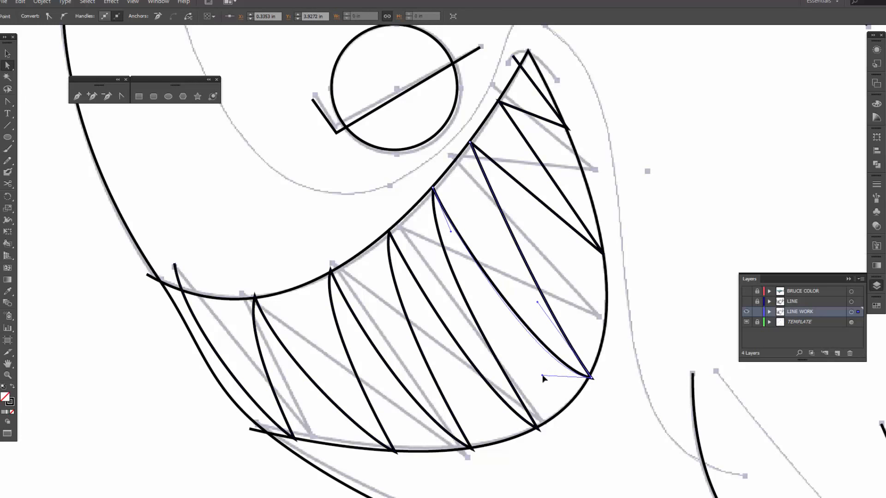
{"action": "left_click", "coordinate": [587, 388]}
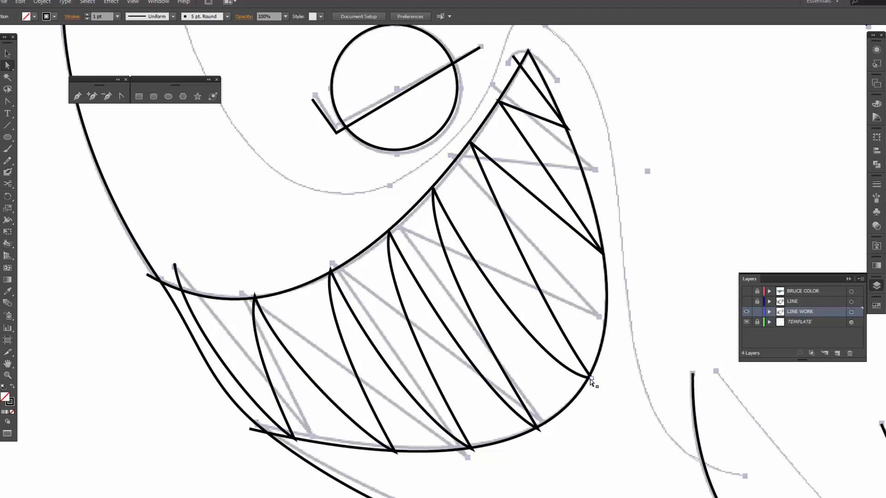
- Convert the sixth upper teeth anchor to independent downward handles, curving the long tooth edges on both sides of its sharp point
{"action": "left_click", "coordinate": [473, 145]}
{"action": "key", "text": "shift+c"}
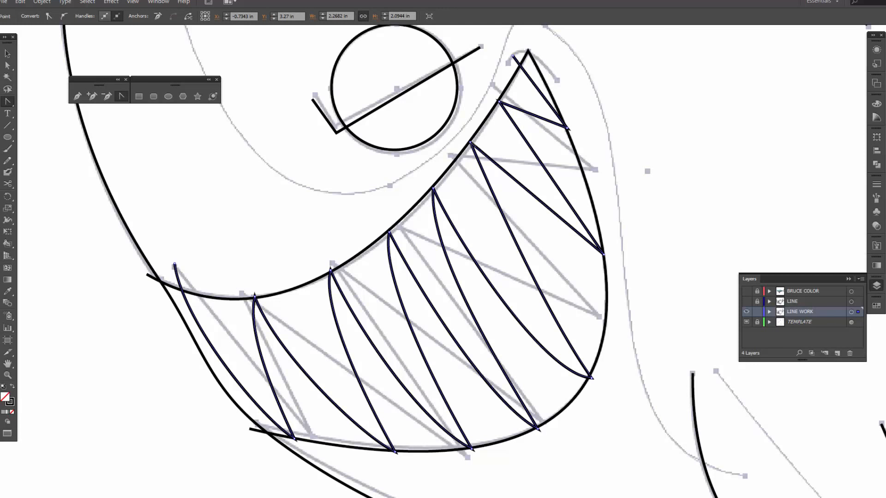
{"action": "left_click_drag", "start_coordinate": [471, 144], "coordinate": [491, 121]}
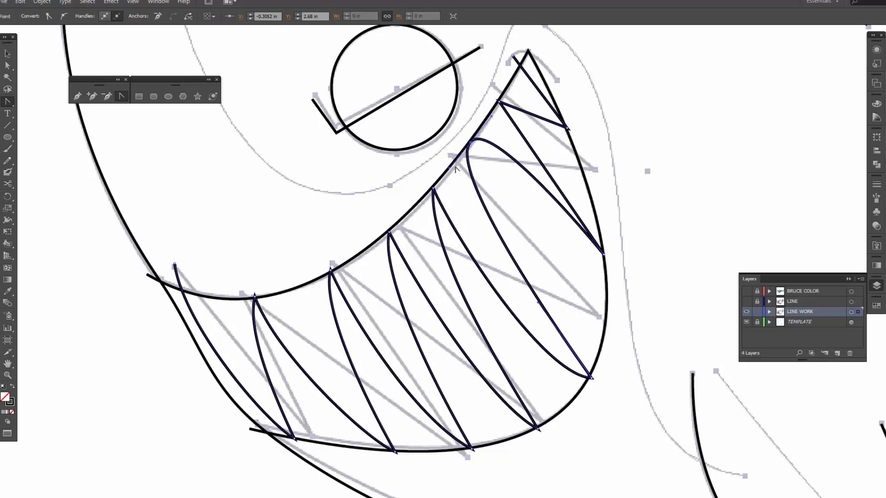
{"action": "left_click_drag", "start_coordinate": [450, 169], "coordinate": [465, 189]}
{"action": "left_click", "coordinate": [470, 144]}
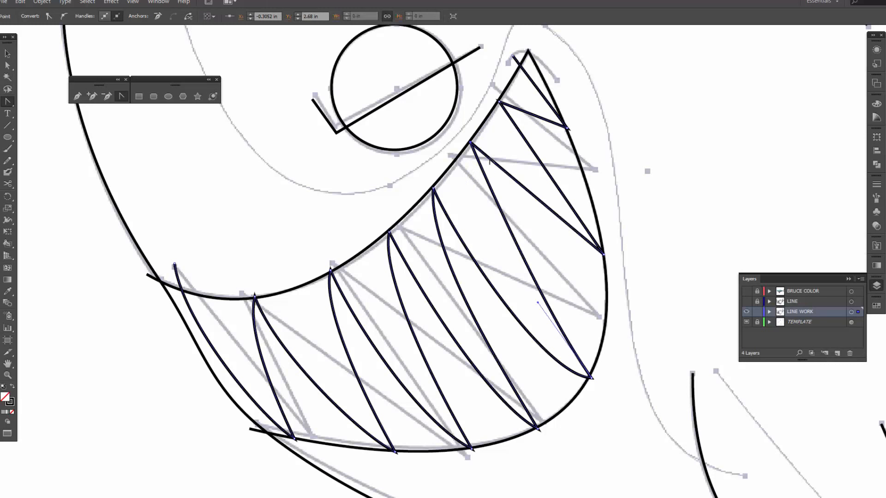
{"action": "key", "text": "ctrl+z"}
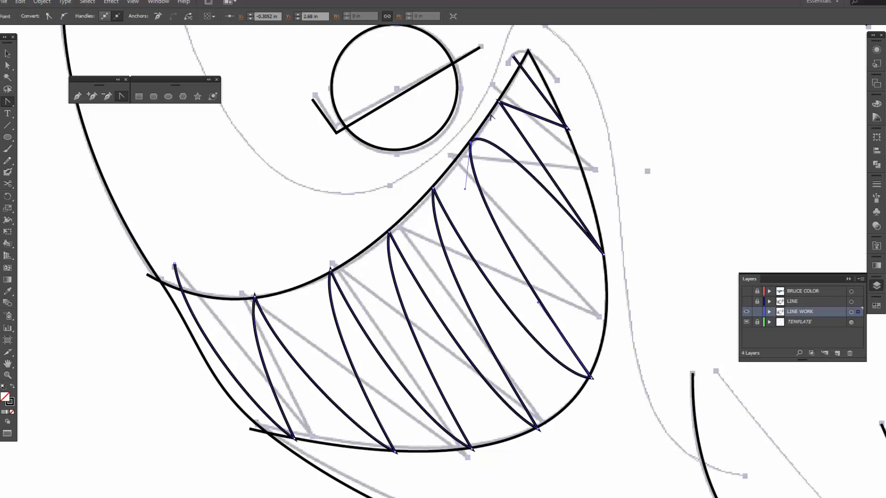
{"action": "left_click_drag", "start_coordinate": [492, 116], "coordinate": [495, 132]}
{"action": "left_click_drag", "start_coordinate": [491, 173], "coordinate": [498, 196]}
{"action": "key", "text": "ctrl+a"}
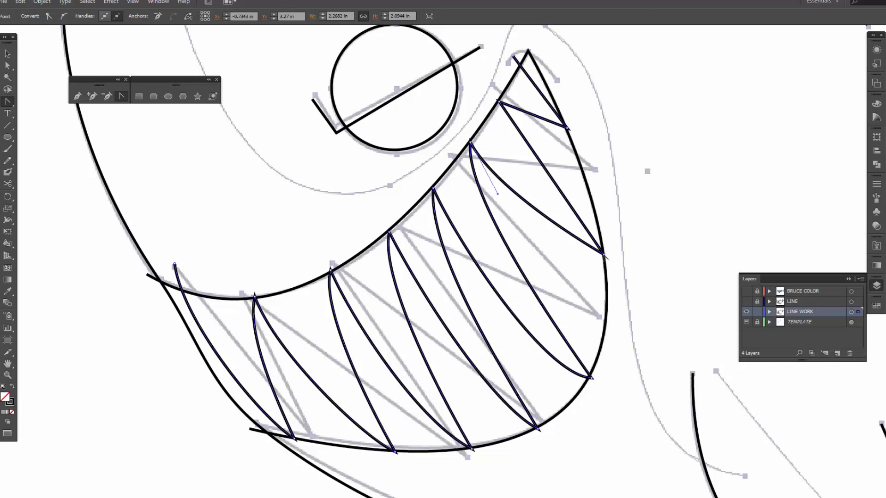
- Convert the sixth lower teeth anchor to independent inward handles, shaping both adjoining tooth edges into a sharp tip on the mouth edge
{"action": "left_click_drag", "start_coordinate": [603, 254], "coordinate": [619, 227]}
{"action": "key", "text": "a"}
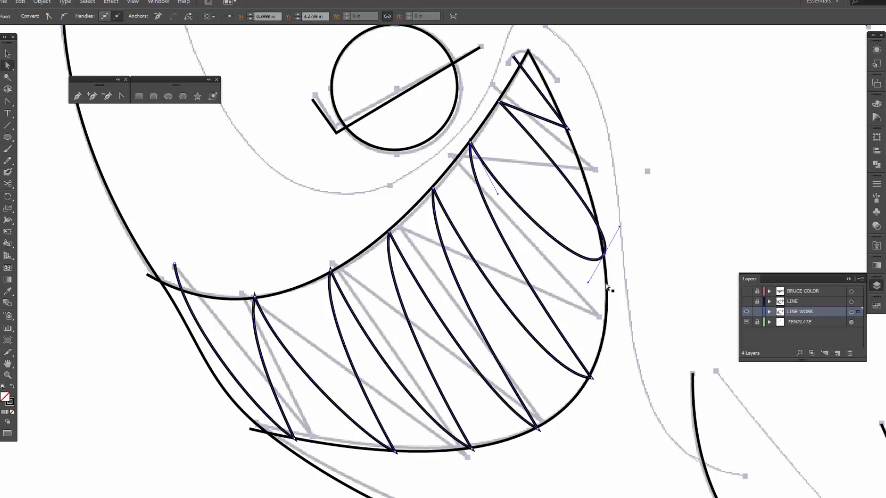
{"action": "left_click_drag", "start_coordinate": [589, 285], "coordinate": [569, 266]}
{"action": "key", "text": "shift+c"}
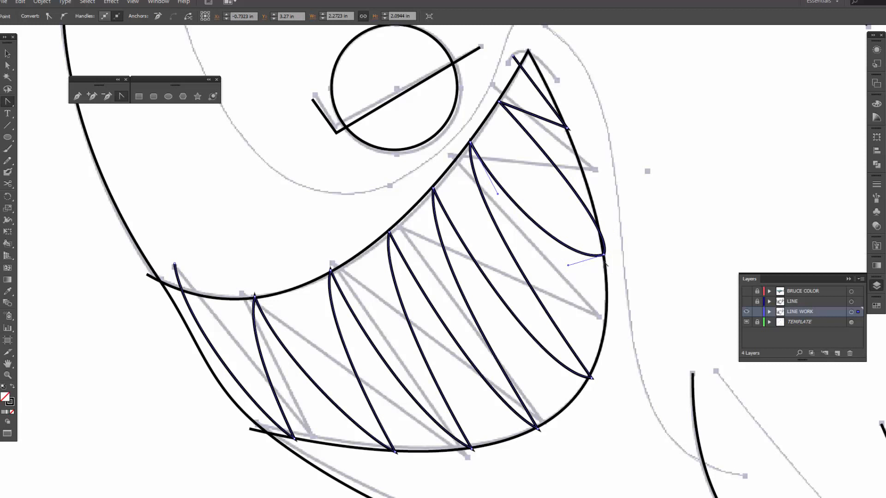
{"action": "left_click", "coordinate": [603, 255], "text": "ctrl"}
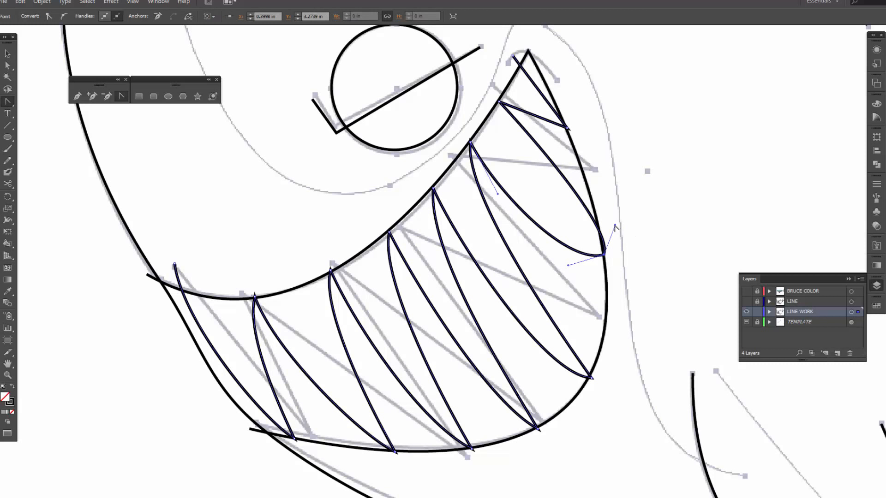
{"action": "left_click_drag", "start_coordinate": [614, 226], "coordinate": [571, 228]}
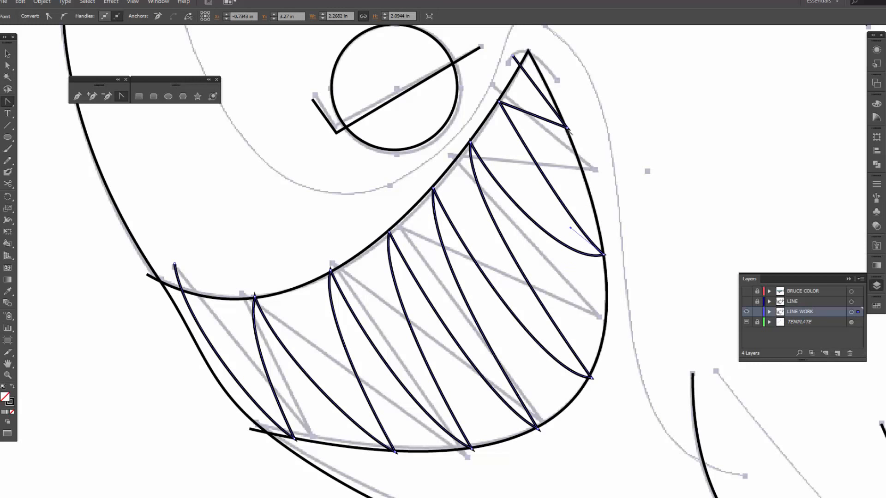
- Nudge the uppermost lower tooth tip, a middle upper anchor and two other lower tips along the mouth edges, adjusting adjoining curve handles
{"action": "key", "text": "a"}
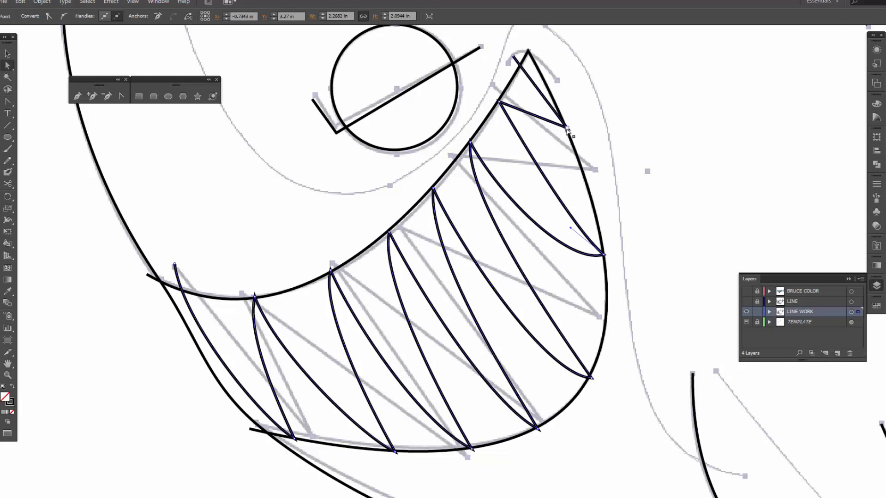
{"action": "left_click_drag", "start_coordinate": [567, 127], "coordinate": [576, 142]}
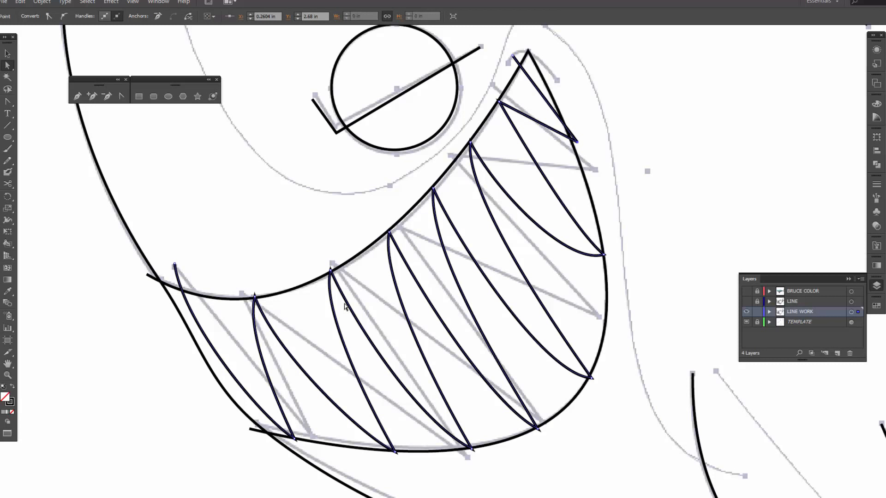
{"action": "left_click", "coordinate": [389, 233]}
{"action": "left_click_drag", "start_coordinate": [419, 291], "coordinate": [425, 287]}
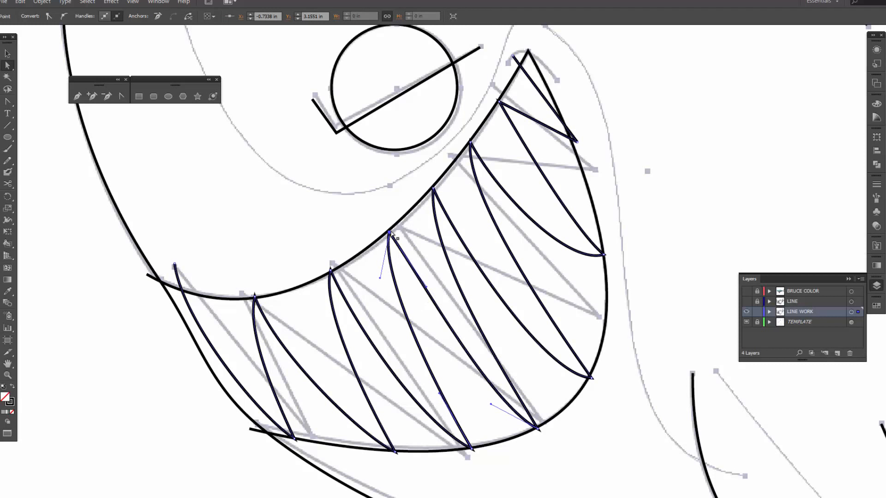
{"action": "left_click_drag", "start_coordinate": [390, 235], "coordinate": [382, 234]}
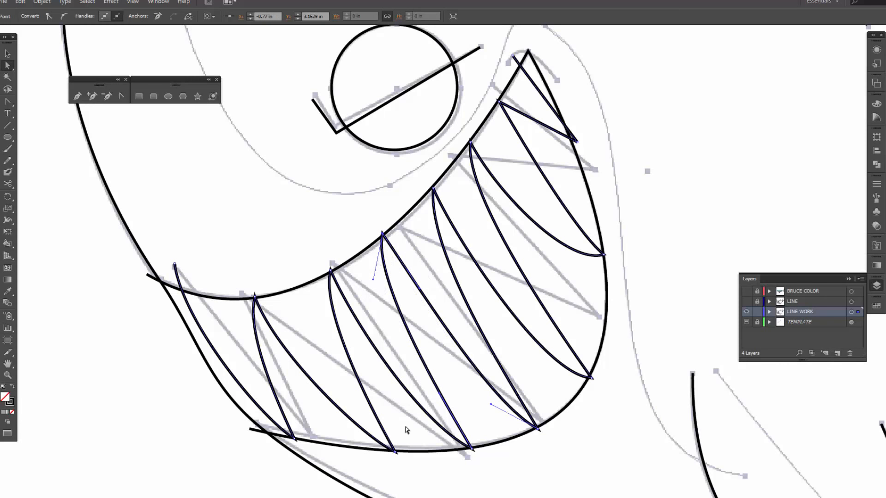
{"action": "left_click_drag", "start_coordinate": [396, 452], "coordinate": [390, 453]}
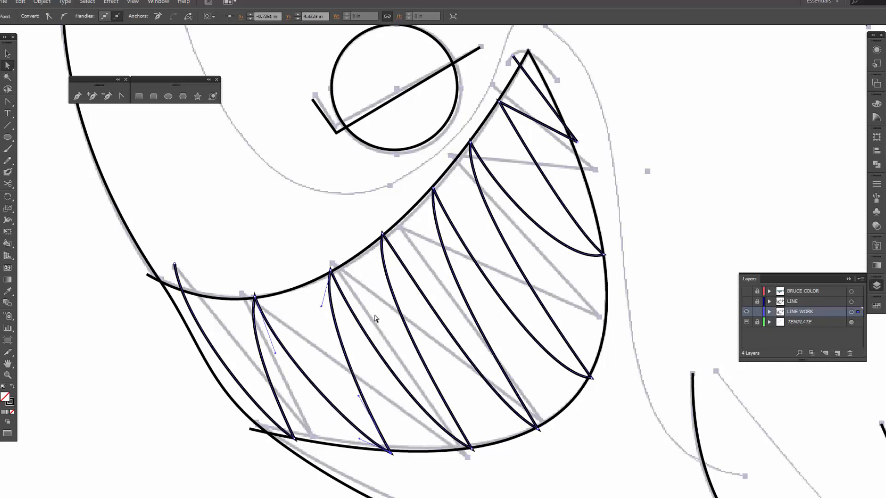
{"action": "left_click", "coordinate": [591, 378]}
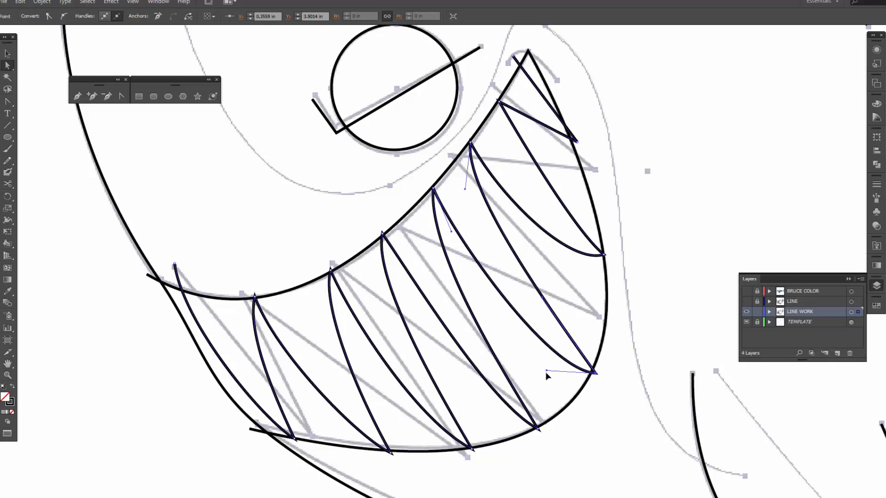
{"action": "left_click_drag", "start_coordinate": [546, 372], "coordinate": [548, 378]}
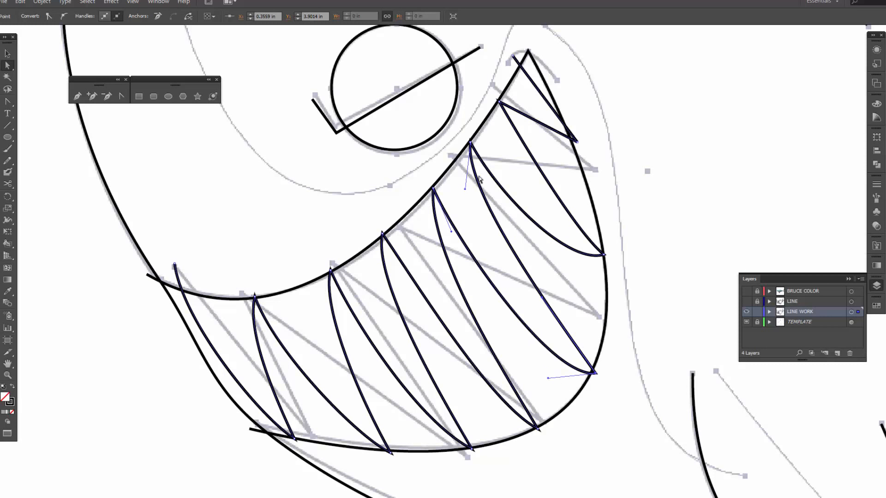
- Save the document in the Pictures folder as an Adobe Illustrator file named Shark, with the Illustrator CS6 version
{"action": "key", "text": "ctrl+minus"}
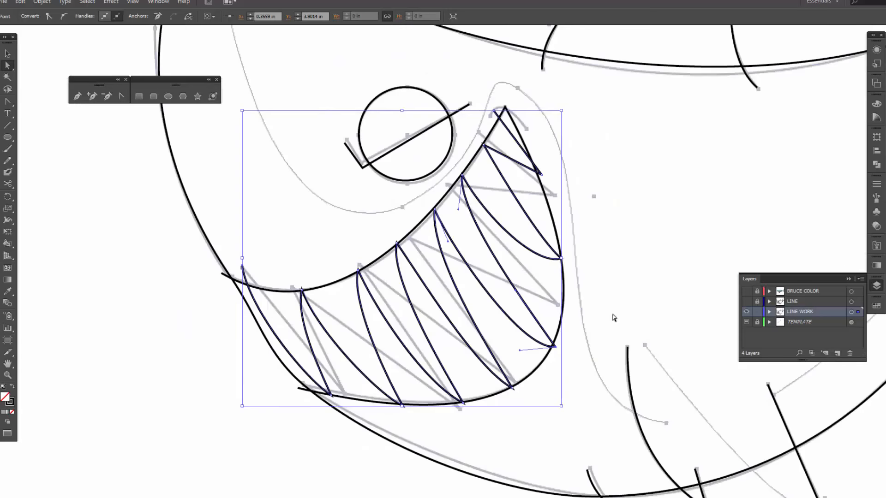
{"action": "key", "text": "ctrl+minus"}
{"action": "key", "text": "ctrl+minus"}
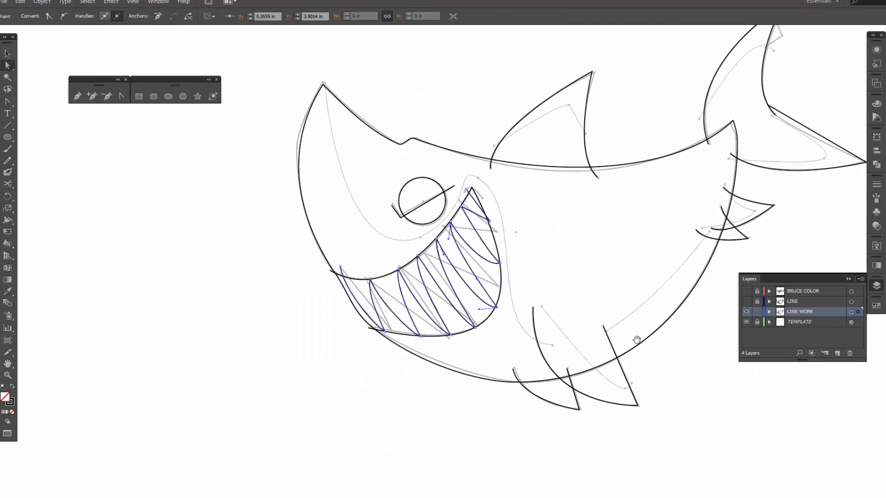
{"action": "left_click_drag", "start_coordinate": [632, 336], "coordinate": [514, 328]}
{"action": "left_click_drag", "start_coordinate": [388, 317], "coordinate": [405, 355]}
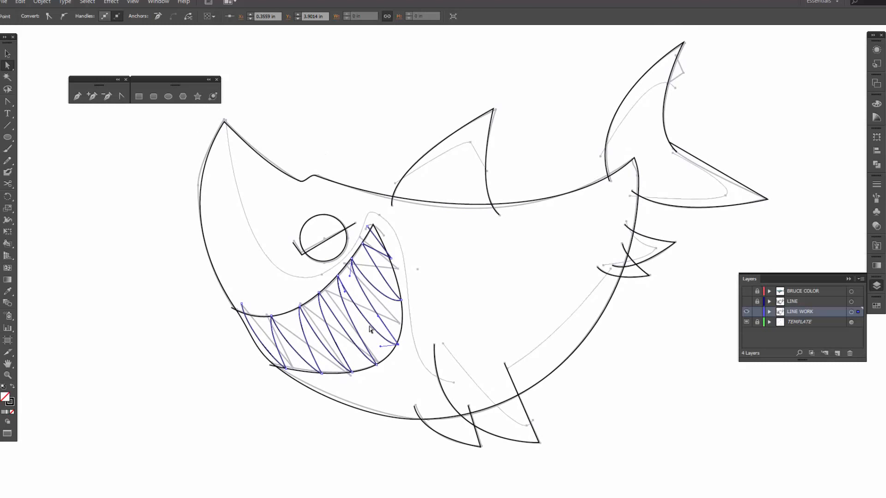
{"action": "left_click", "coordinate": [4, 2]}
{"action": "left_click", "coordinate": [38, 120]}
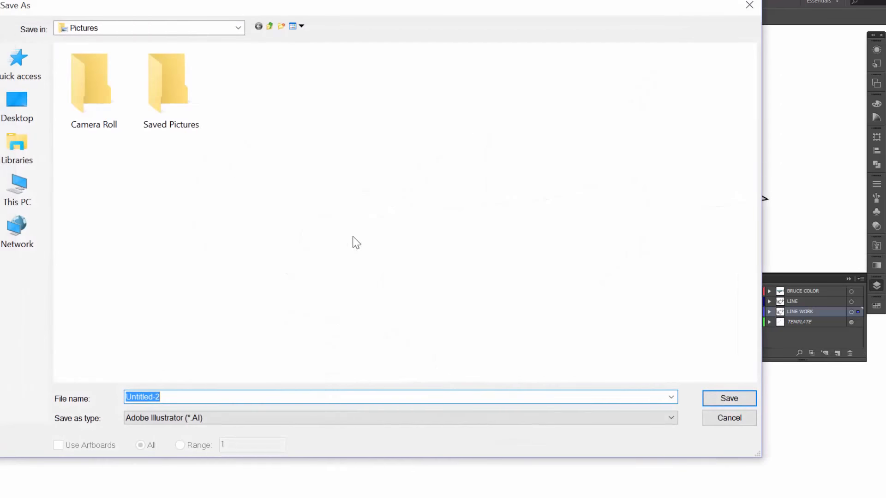
{"action": "type", "text": "Shark"}
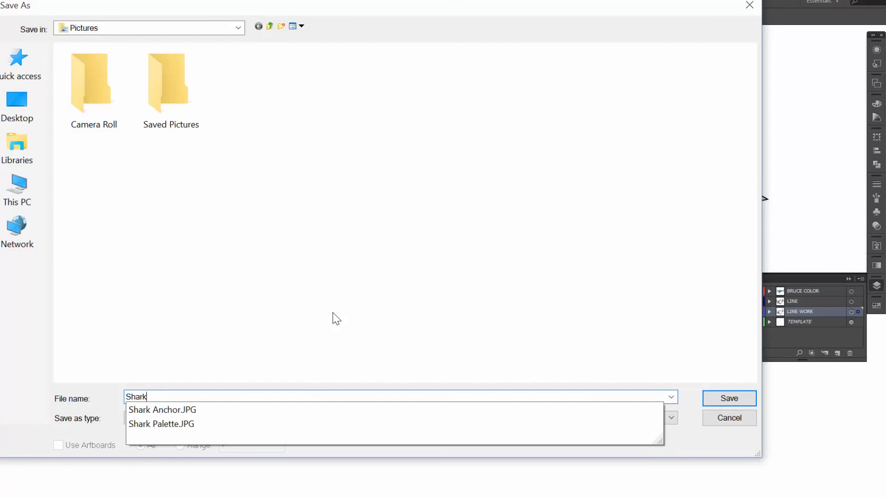
{"action": "left_click", "coordinate": [737, 388]}
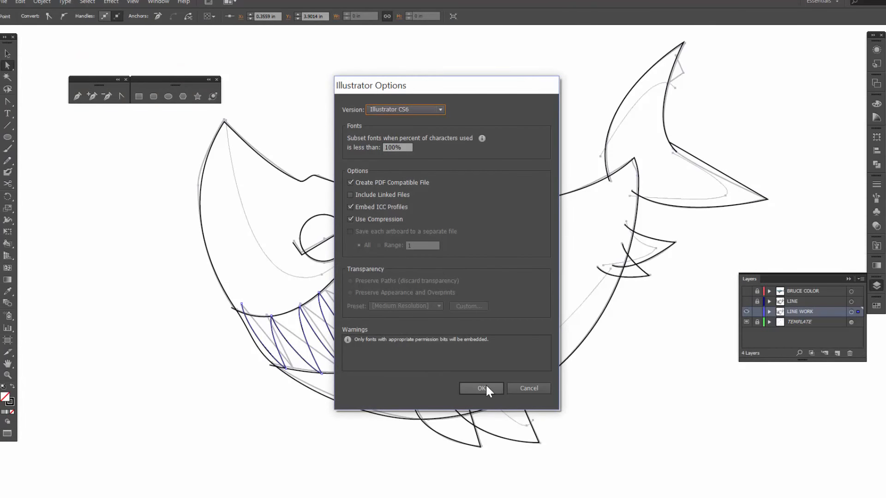
{"action": "left_click", "coordinate": [486, 386]}
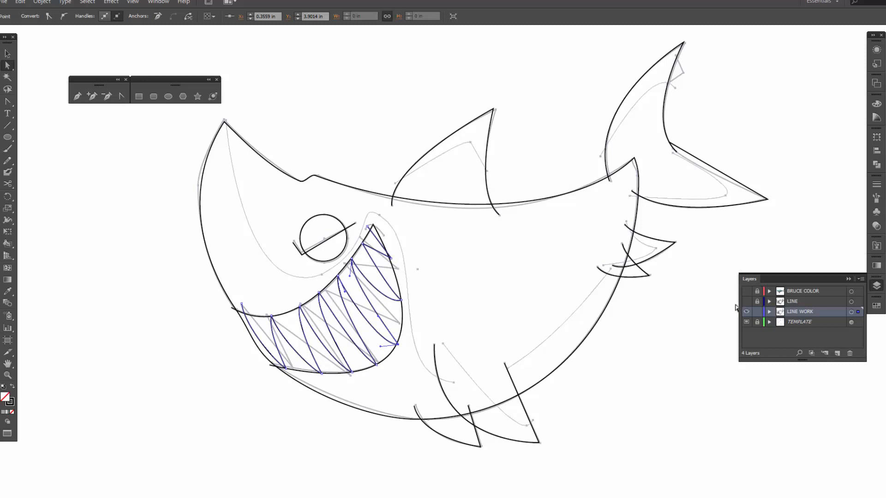
- Duplicate the LINE WORK layer, hide and lock the original, and select all artwork on the copy
{"action": "left_click", "coordinate": [861, 279]}
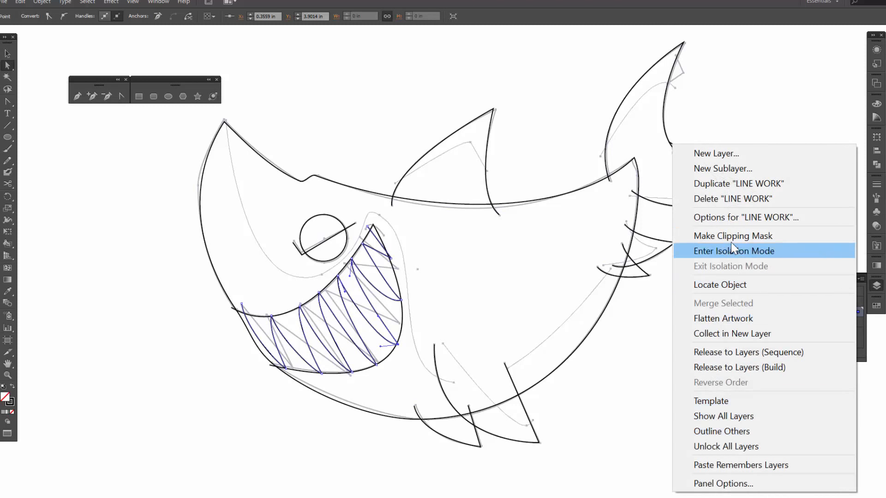
{"action": "left_click", "coordinate": [729, 184]}
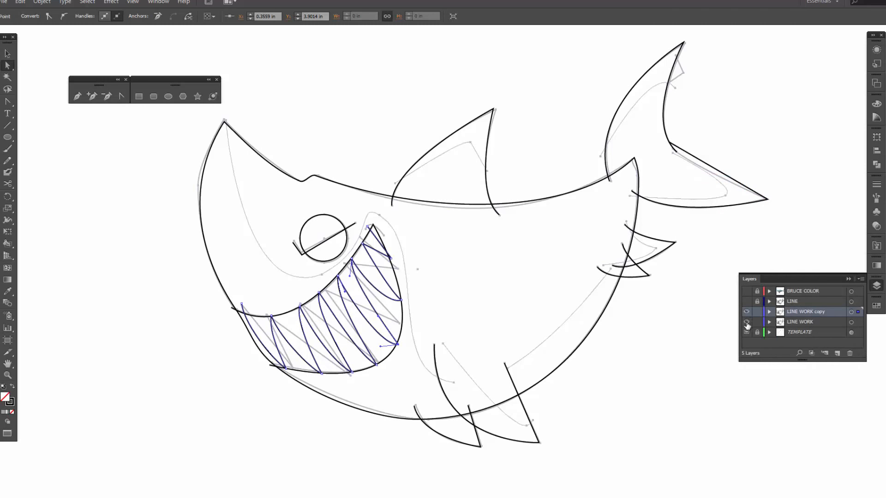
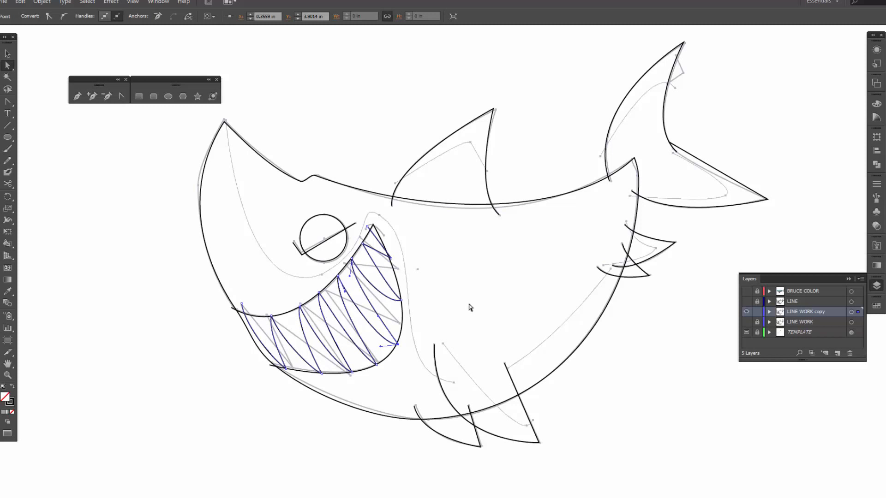
{"action": "left_click", "coordinate": [851, 313]}
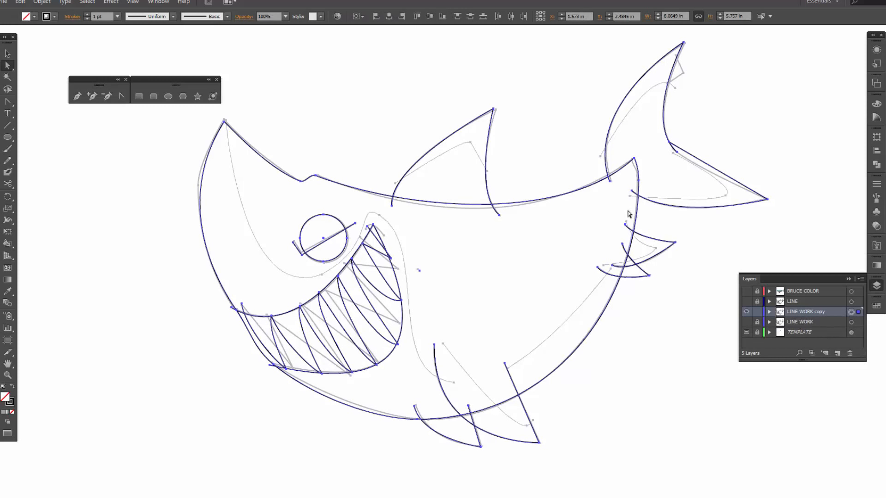
- Cut the body outline with the Scissors tool where it meets the upper and lower mouth lines, and delete the segment across the mouth opening
{"action": "left_click", "coordinate": [7, 183]}
{"action": "key", "text": "z"}
{"action": "left_click_drag", "start_coordinate": [214, 284], "coordinate": [323, 401]}
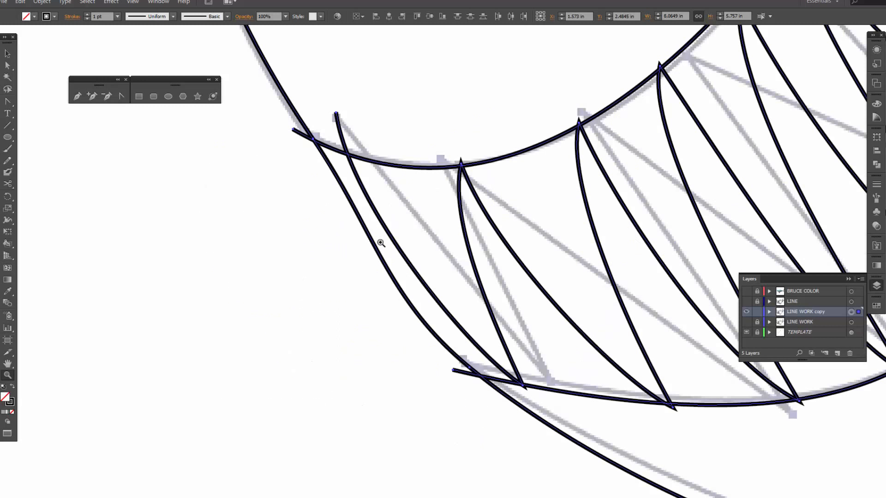
{"action": "key", "text": "c"}
{"action": "left_click", "coordinate": [317, 147]}
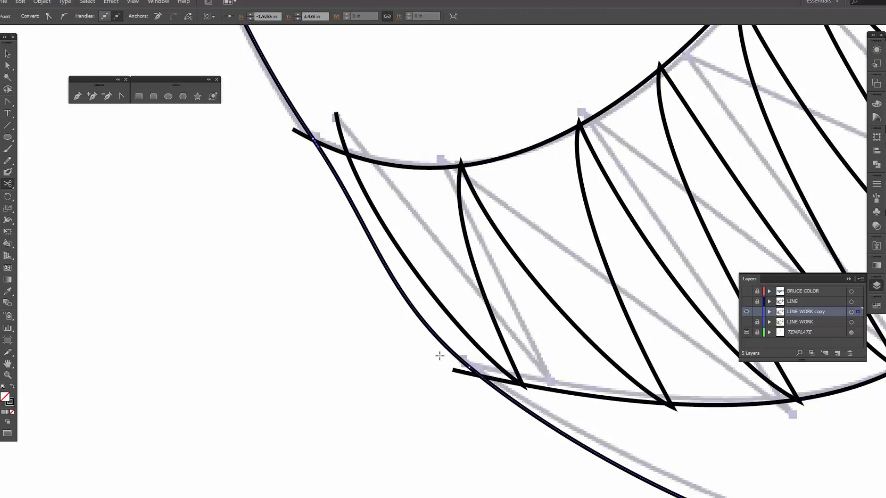
{"action": "left_click", "coordinate": [472, 369]}
{"action": "key", "text": "Delete"}
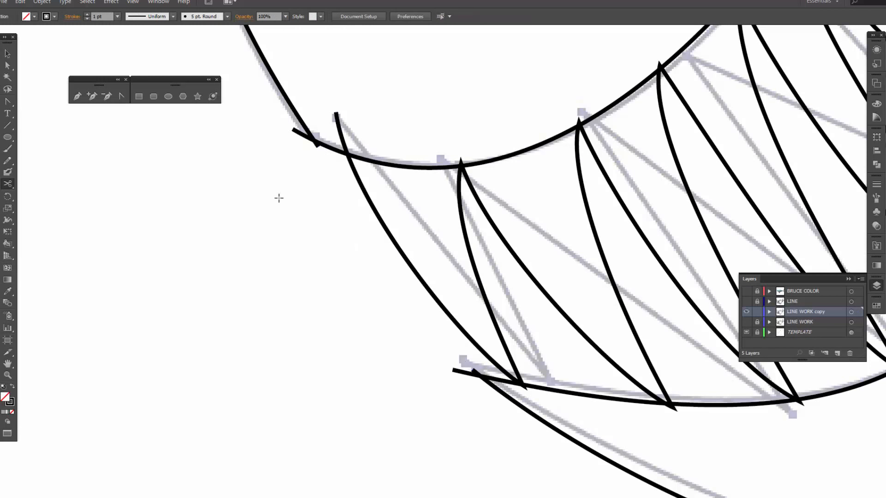
- Move the two cut ends of the body outline onto the open ends of the lower and upper mouth lines
{"action": "key", "text": "a"}
{"action": "left_click", "coordinate": [473, 372]}
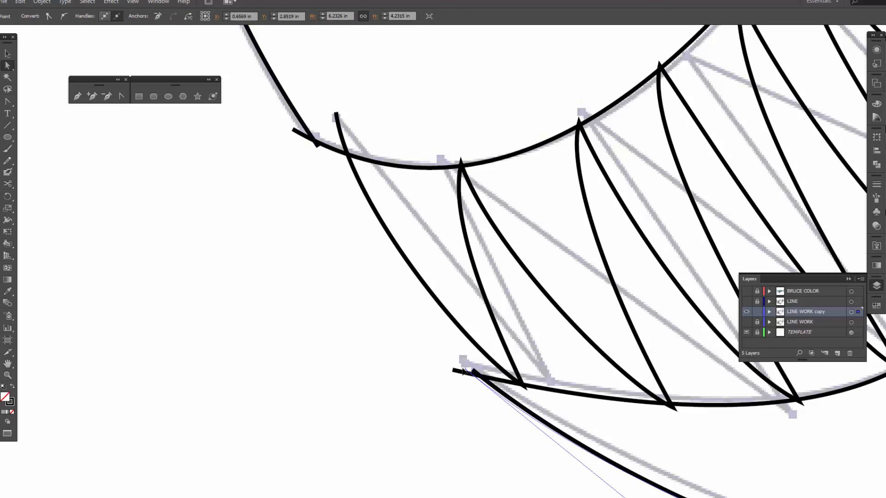
{"action": "left_click_drag", "start_coordinate": [462, 368], "coordinate": [454, 370]}
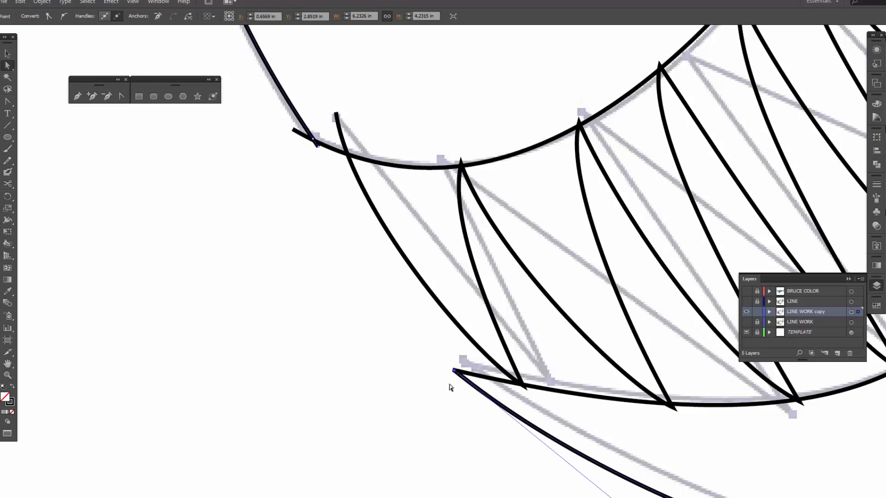
{"action": "left_click", "coordinate": [316, 145]}
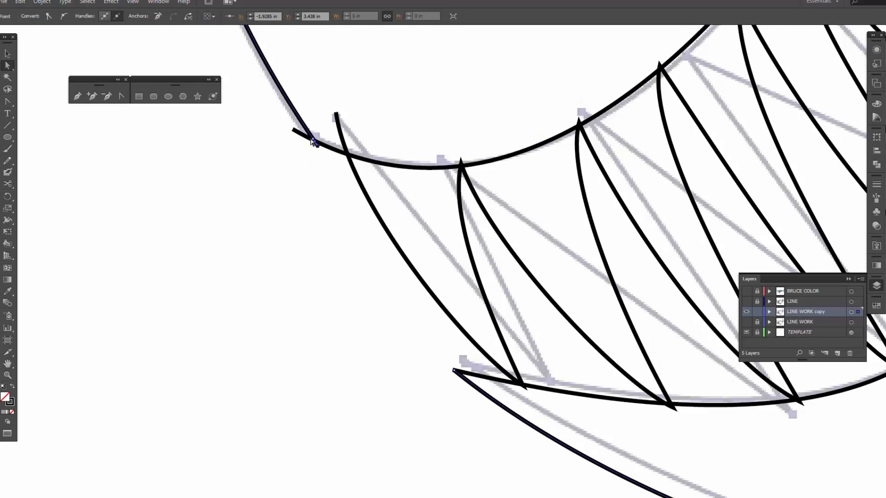
{"action": "left_click_drag", "start_coordinate": [312, 140], "coordinate": [293, 130]}
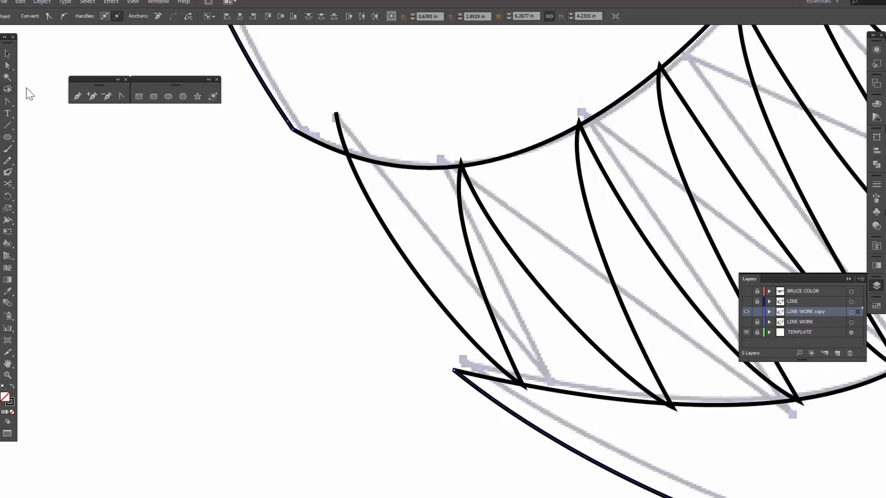
- Lasso the overlapping endpoints at the upper and lower jaw tips and join the body outline to the mouth line at each
{"action": "mouse_move", "coordinate": [291, 109]}
{"action": "left_mouse_down"}
{"action": "mouse_move", "coordinate": [278, 121]}
{"action": "mouse_move", "coordinate": [299, 140]}
{"action": "mouse_move", "coordinate": [305, 121]}
{"action": "mouse_move", "coordinate": [289, 110]}
{"action": "left_mouse_up"}
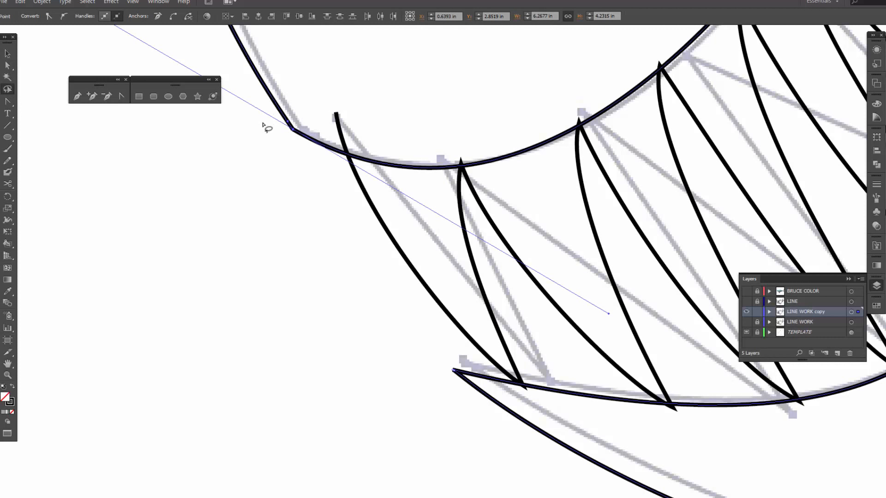
{"action": "left_click", "coordinate": [40, 2]}
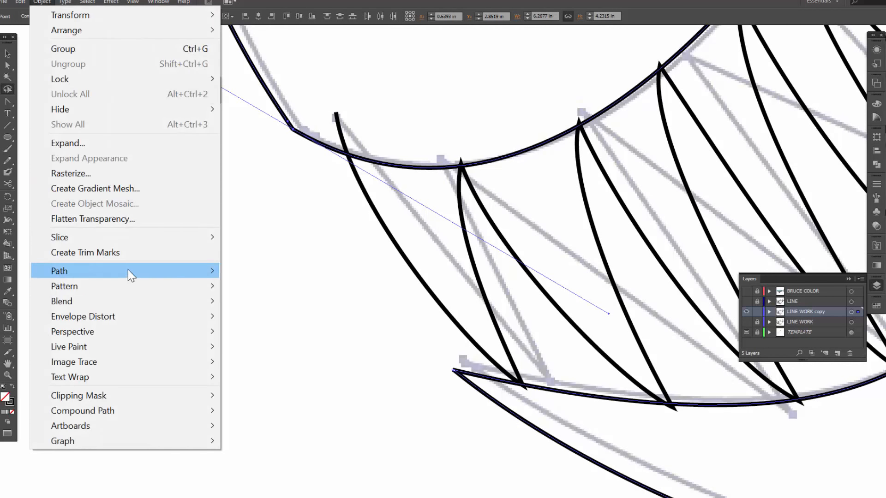
{"action": "mouse_move", "coordinate": [128, 272]}
{"action": "left_click", "coordinate": [249, 272]}
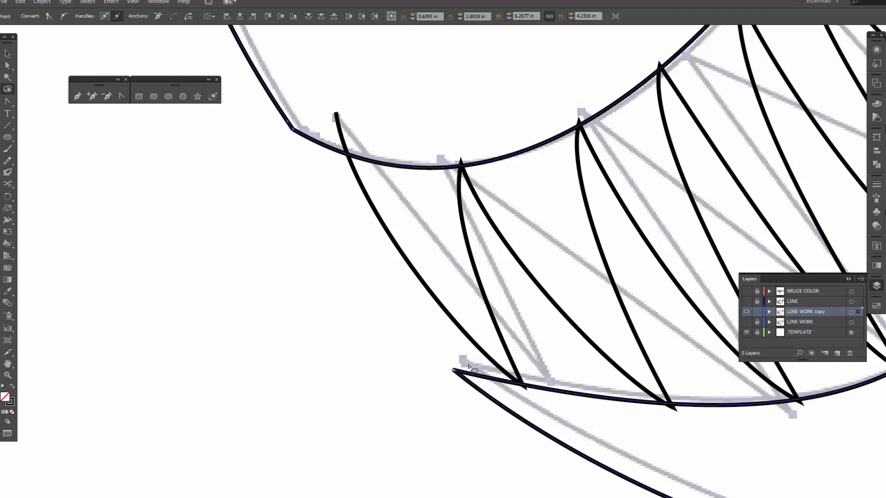
{"action": "mouse_move", "coordinate": [468, 368]}
{"action": "left_mouse_down"}
{"action": "mouse_move", "coordinate": [446, 366]}
{"action": "mouse_move", "coordinate": [466, 381]}
{"action": "mouse_move", "coordinate": [463, 362]}
{"action": "left_mouse_up"}
{"action": "left_click", "coordinate": [41, 2]}
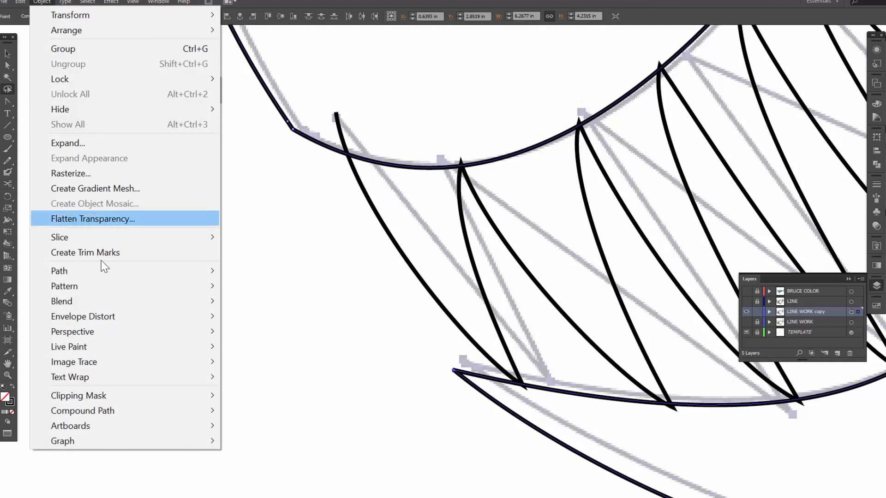
{"action": "mouse_move", "coordinate": [103, 271]}
{"action": "left_click", "coordinate": [252, 272]}
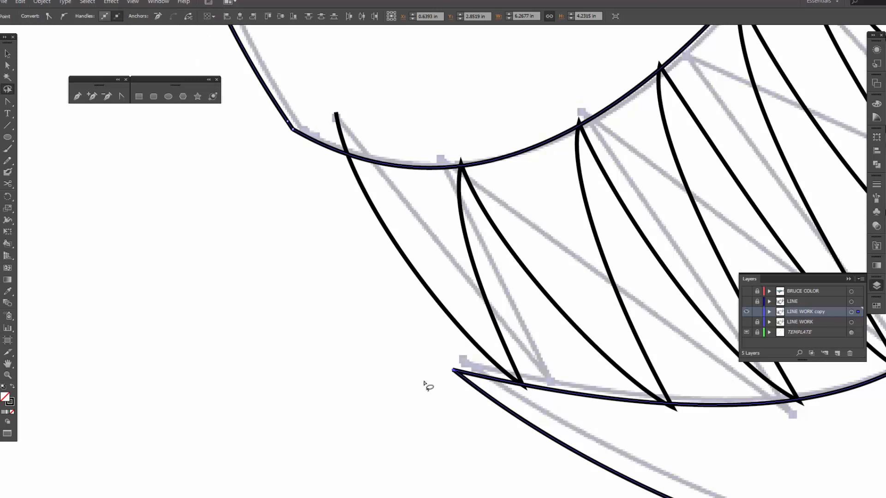
- Cut the back outline with the Scissors tool where both dorsal fin edges cross it, and delete the segment beneath the fin
{"action": "key", "text": "ctrl+minus"}
{"action": "key", "text": "ctrl+minus"}
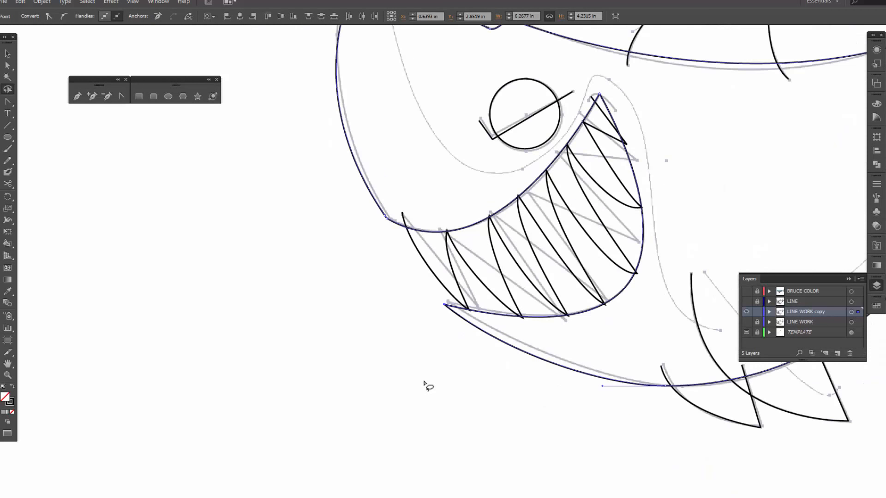
{"action": "left_click_drag", "start_coordinate": [493, 277], "coordinate": [316, 384]}
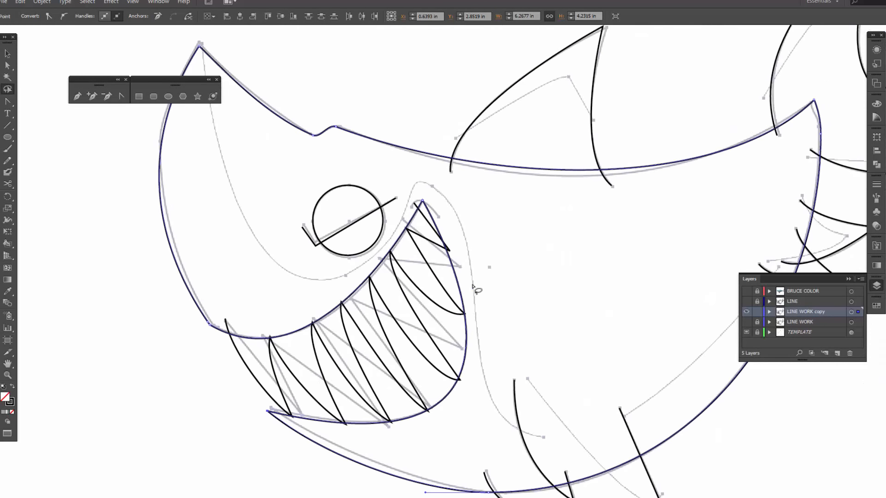
{"action": "key", "text": "c"}
{"action": "left_click", "coordinate": [572, 174]}
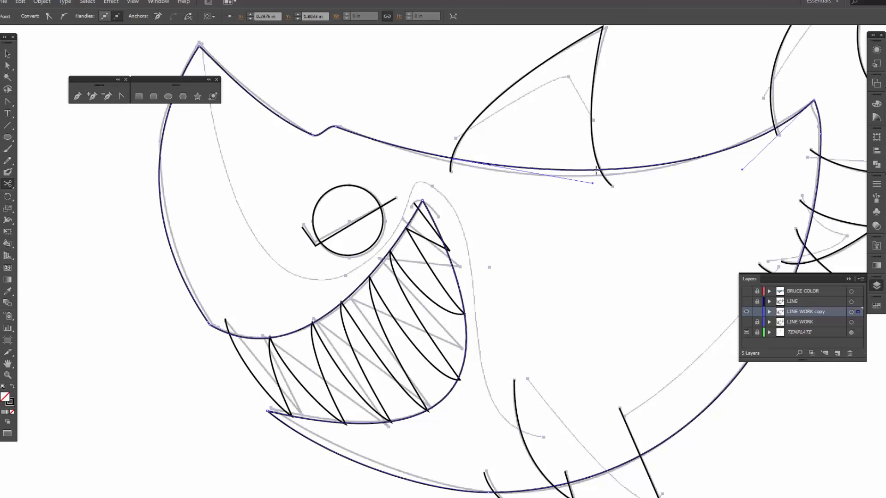
{"action": "left_click", "coordinate": [596, 170]}
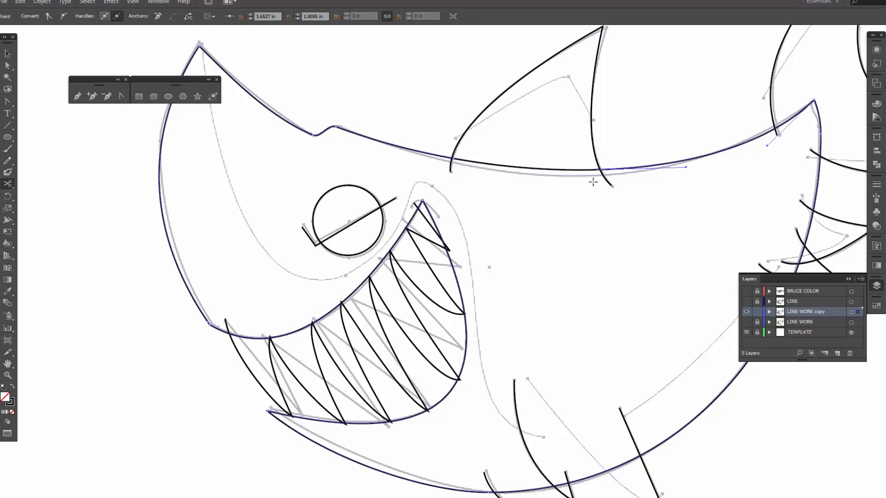
{"action": "key", "text": "v"}
{"action": "left_click", "coordinate": [573, 170]}
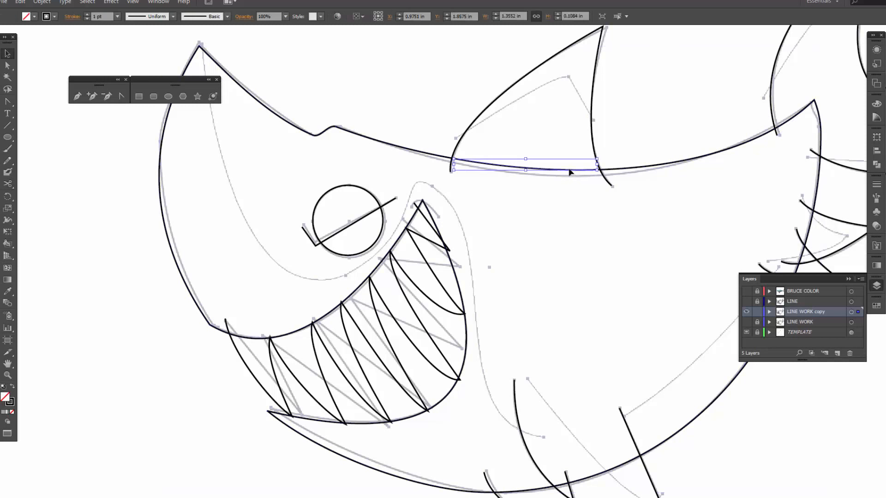
{"action": "key", "text": "Delete"}
- Cut the belly outline where the front and rear edges of the larger lower fin cross it, and delete the segment between the cuts
{"action": "scroll", "coordinate": [545, 375], "scroll_direction": "down", "scroll_amount": 5}
{"action": "scroll", "coordinate": [544, 375], "scroll_direction": "right", "scroll_amount": 2}
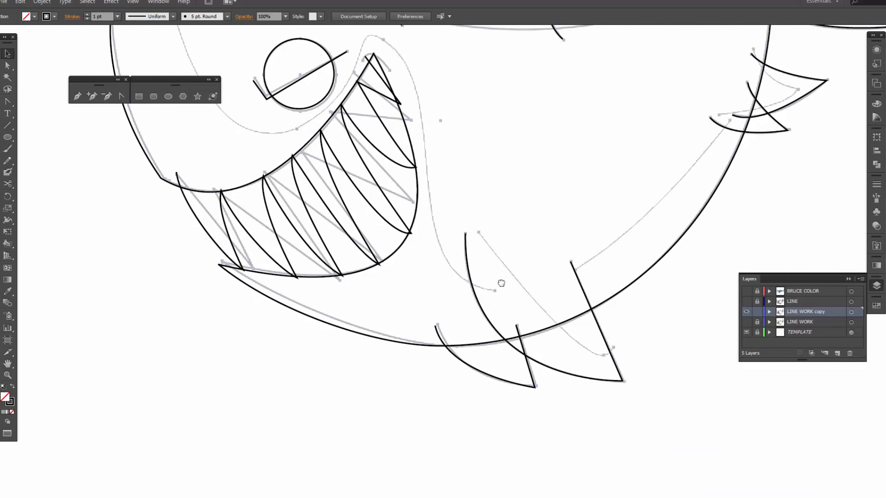
{"action": "left_click", "coordinate": [548, 331]}
{"action": "key", "text": "c"}
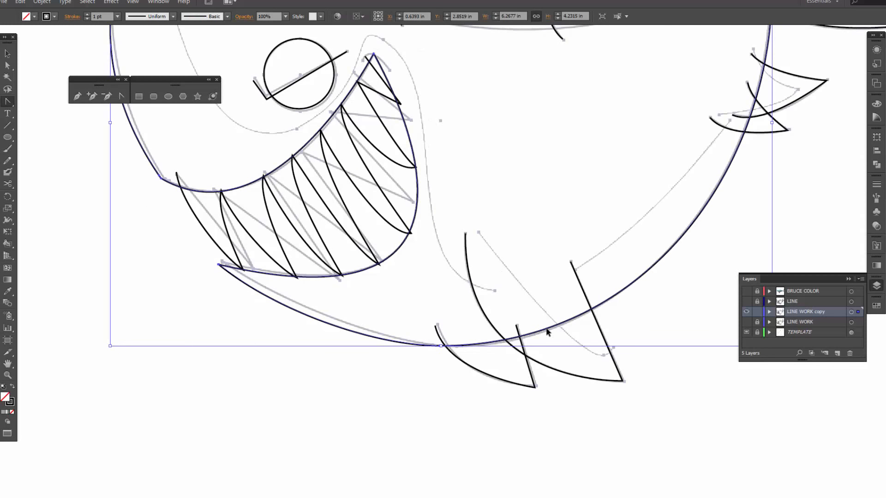
{"action": "key", "text": "c"}
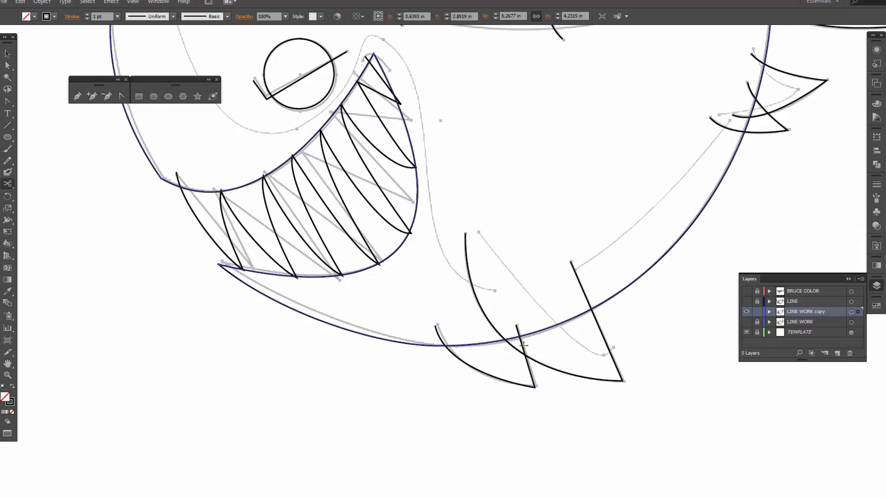
{"action": "left_click", "coordinate": [510, 339]}
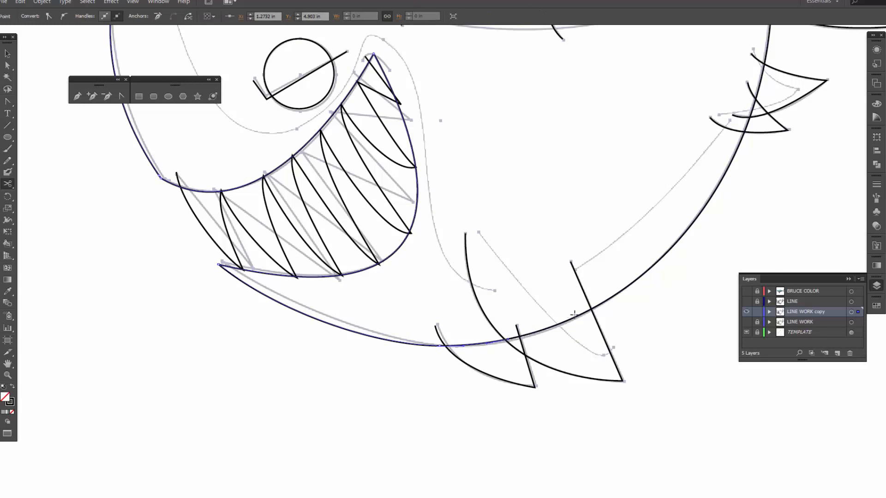
{"action": "left_click", "coordinate": [588, 311]}
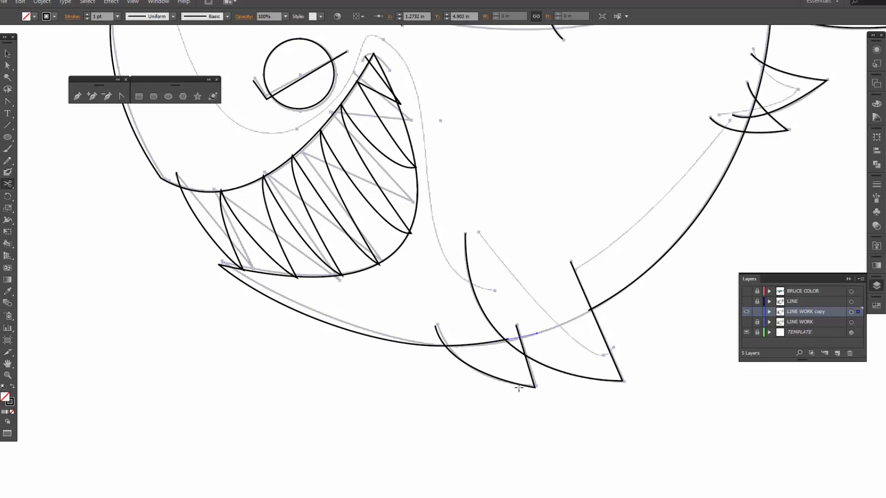
{"action": "key", "text": "v"}
- Cut the smaller lower fin where it meets the belly outline and the larger fin, and delete its two overhanging ends
{"action": "key", "text": "a"}
{"action": "left_click", "coordinate": [516, 384]}
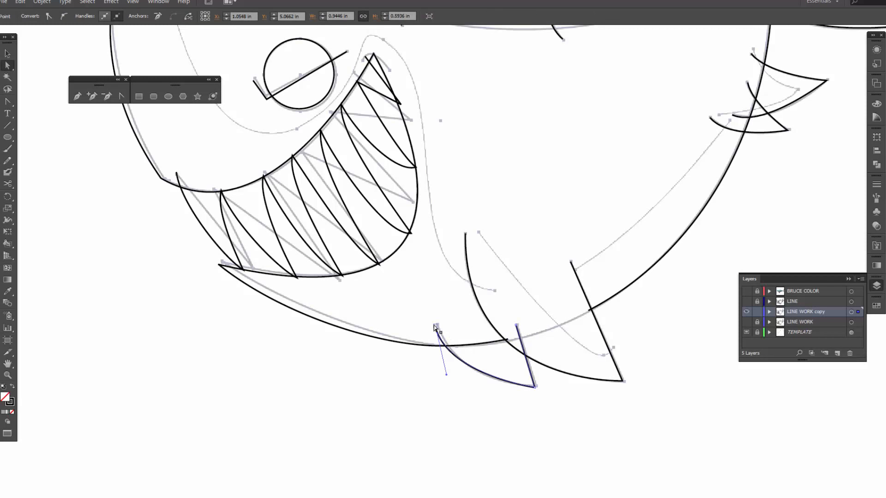
{"action": "key", "text": "c"}
{"action": "left_click", "coordinate": [443, 344]}
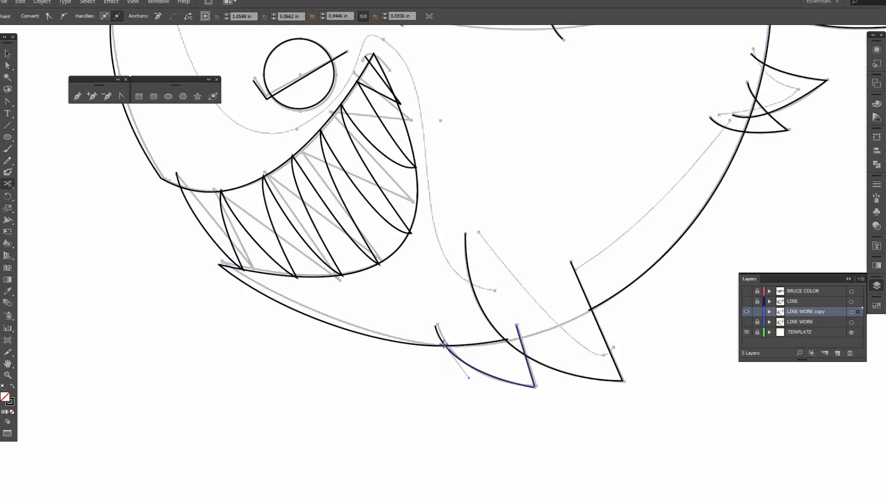
{"action": "left_click", "coordinate": [522, 352]}
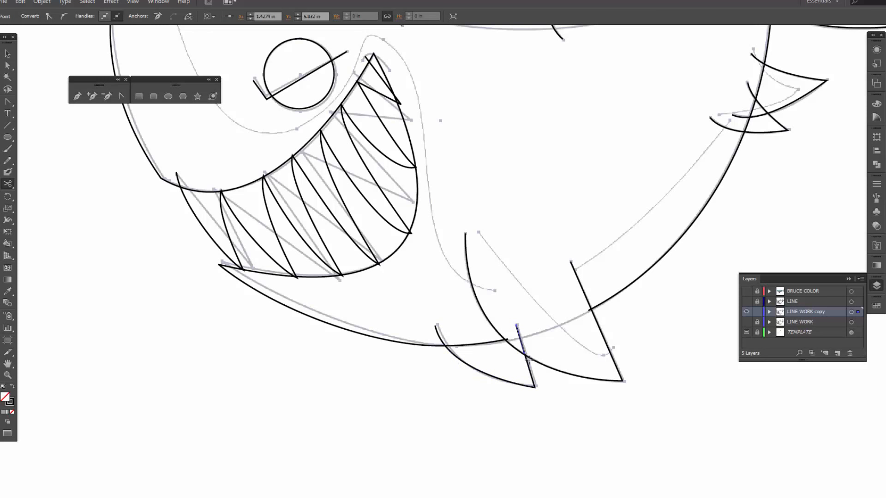
{"action": "key", "text": "ctrl+shift+a"}
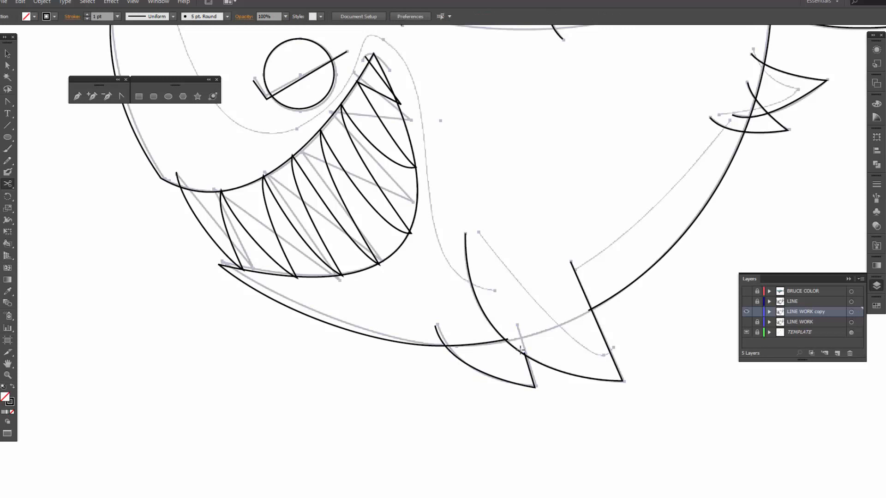
{"action": "key", "text": "v"}
{"action": "left_click", "coordinate": [437, 331]}
{"action": "key", "text": "Delete"}
- Cut the eye circle at its two crossings with the slanted eyelid line, and delete the arc above the line
{"action": "left_click_drag", "start_coordinate": [663, 194], "coordinate": [675, 329]}
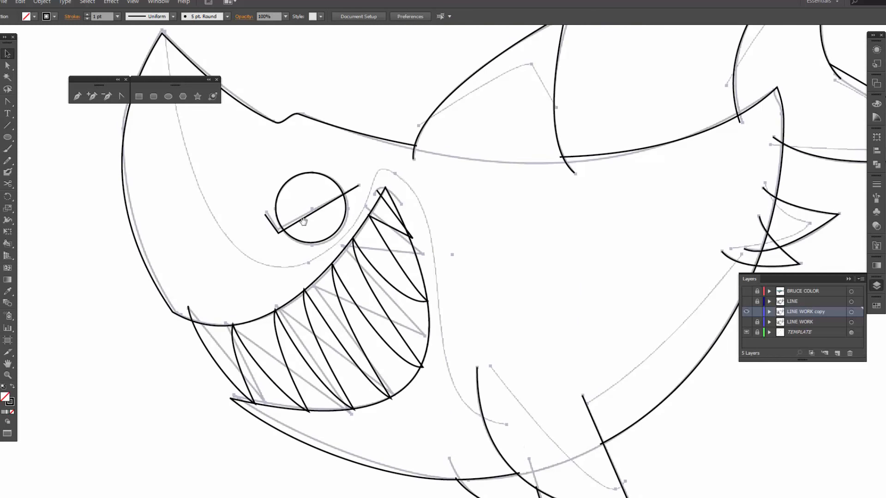
{"action": "left_click", "coordinate": [279, 194]}
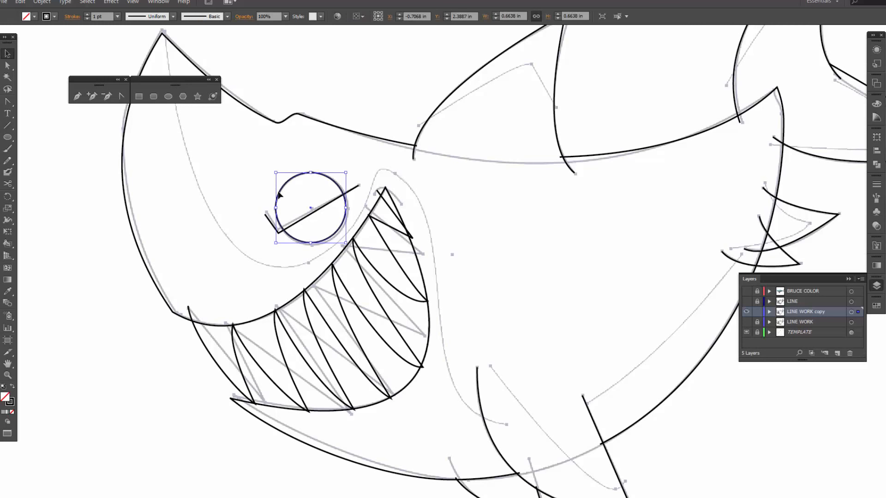
{"action": "key", "text": "c"}
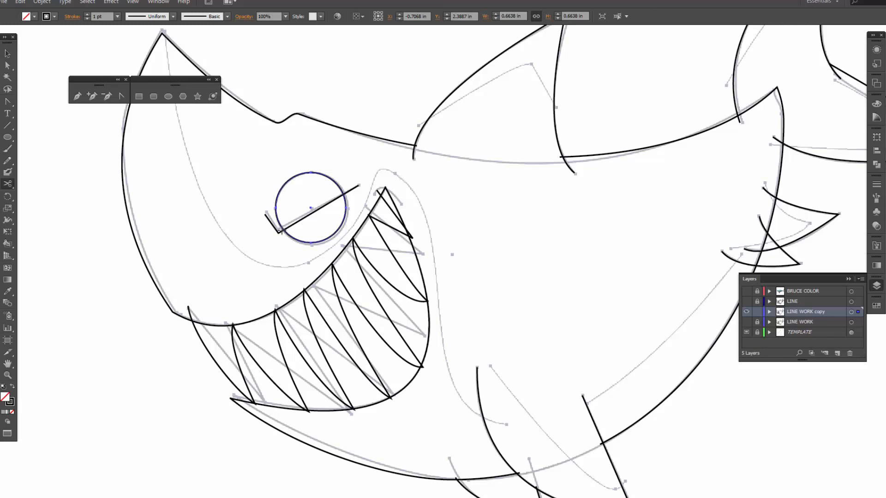
{"action": "left_click", "coordinate": [282, 228]}
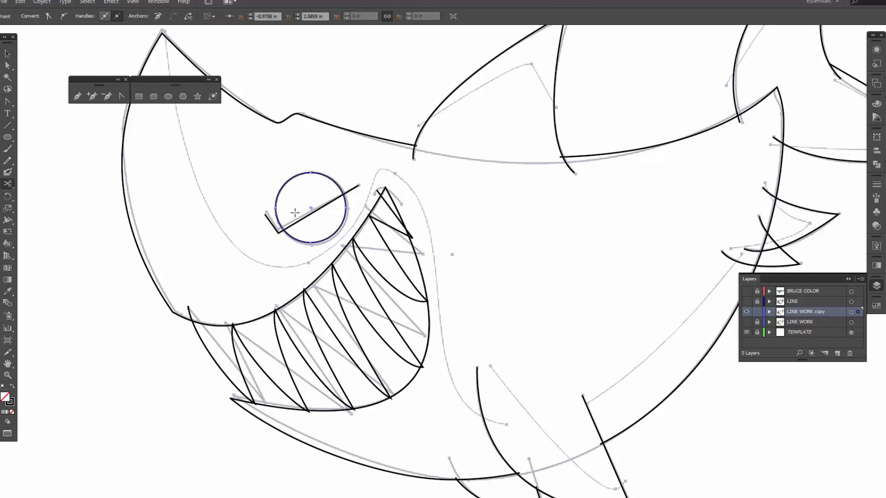
{"action": "left_click", "coordinate": [345, 194]}
{"action": "key", "text": "v"}
{"action": "left_click", "coordinate": [323, 176]}
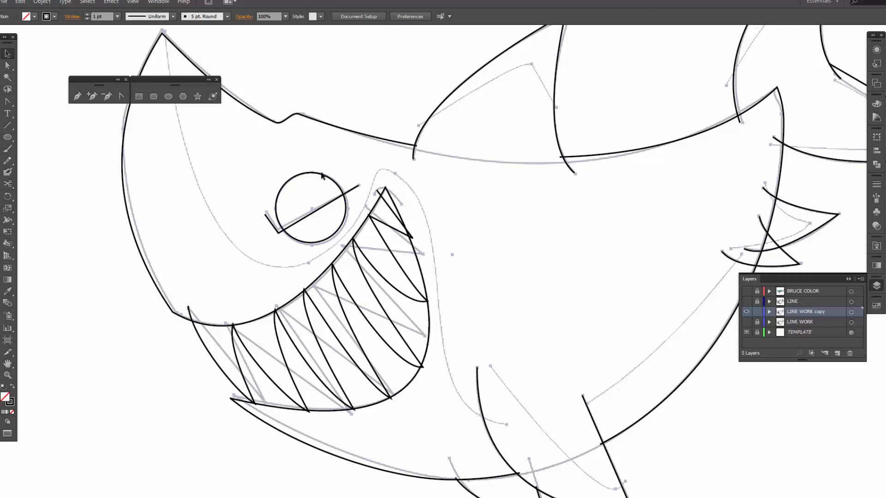
{"action": "left_click", "coordinate": [319, 176]}
{"action": "key", "text": "Delete"}
- Hide the TEMPLATE layer so only the LINE WORK copy artwork is shown
{"action": "left_click_drag", "start_coordinate": [626, 217], "coordinate": [443, 203]}
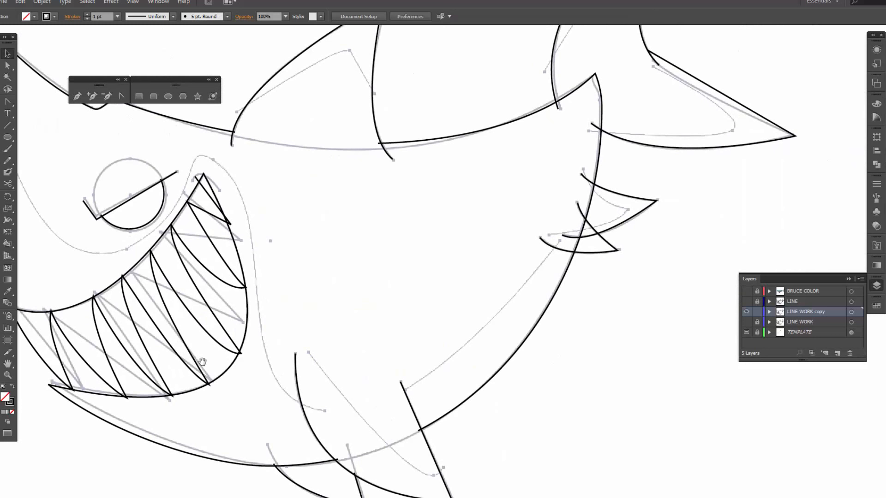
{"action": "left_click", "coordinate": [746, 332]}
{"action": "left_click_drag", "start_coordinate": [473, 233], "coordinate": [512, 273]}
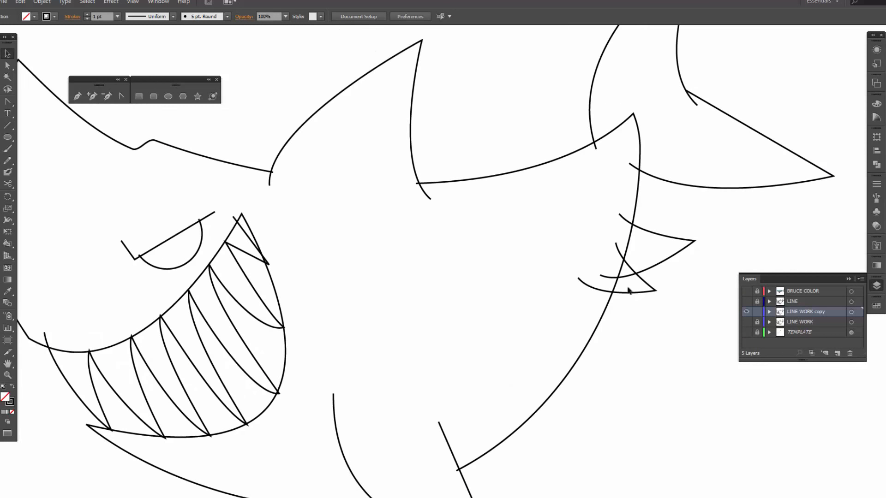
{"action": "left_click", "coordinate": [654, 270]}
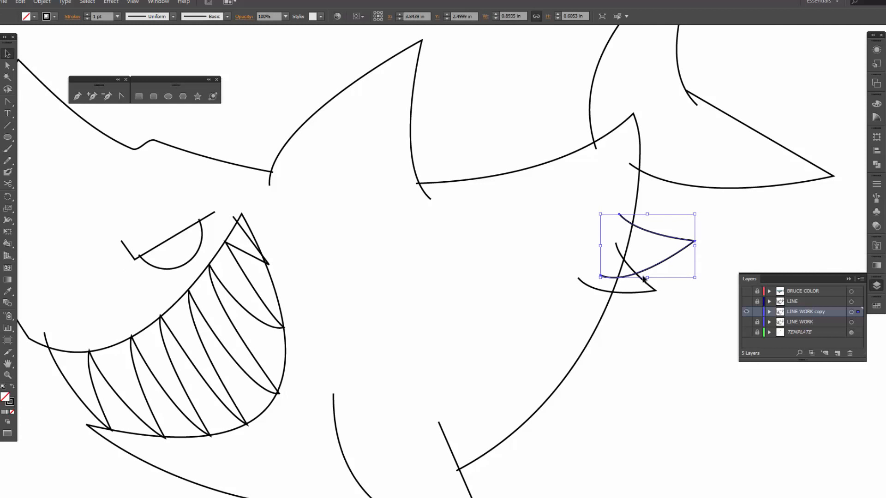
{"action": "key", "text": "shift+c"}
{"action": "key", "text": "c"}
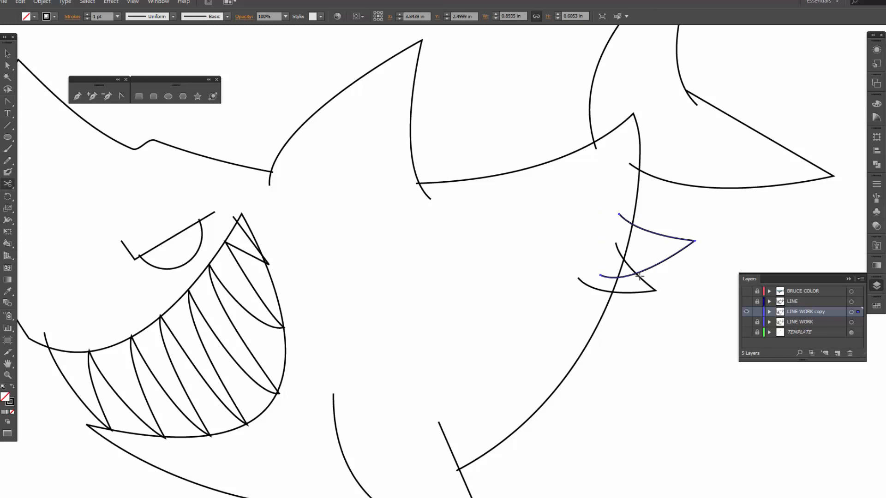
{"action": "key", "text": "v"}
- Cut the rear body outline where both edges of the larger fin below the tail cross it, and delete the segment between the cuts
{"action": "left_click", "coordinate": [626, 250]}
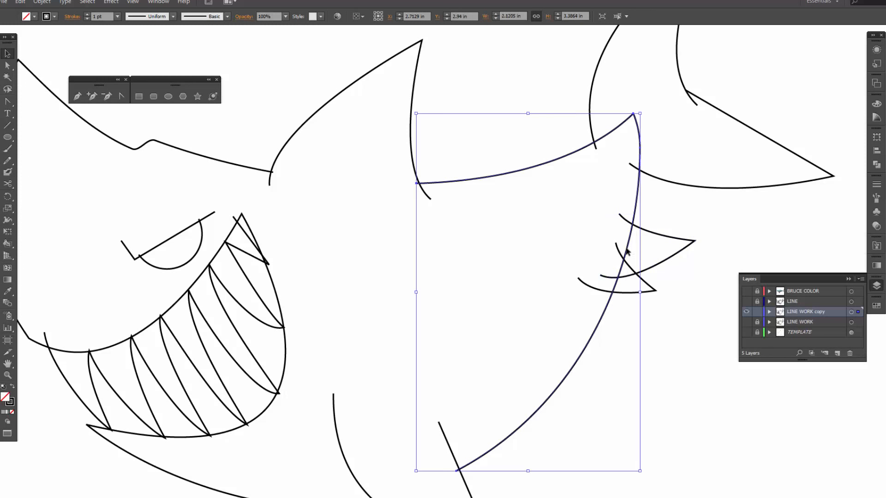
{"action": "key", "text": "c"}
{"action": "left_click", "coordinate": [630, 226]}
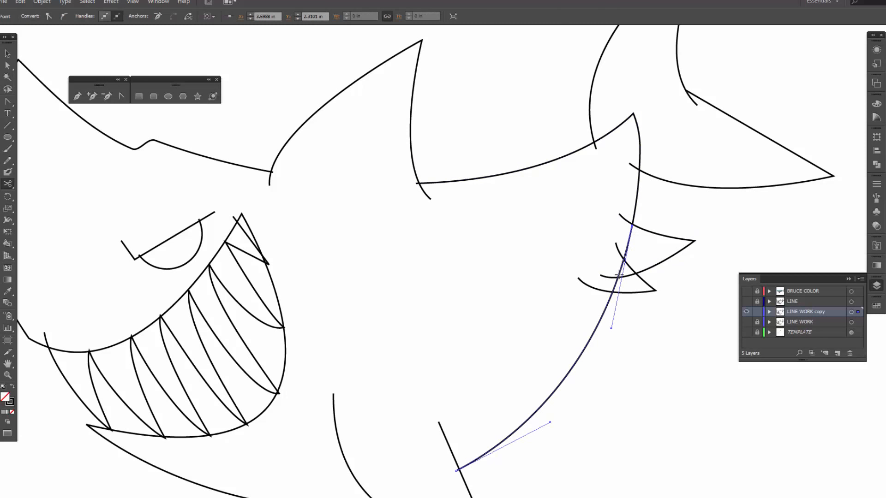
{"action": "left_click", "coordinate": [618, 276]}
{"action": "key", "text": "v"}
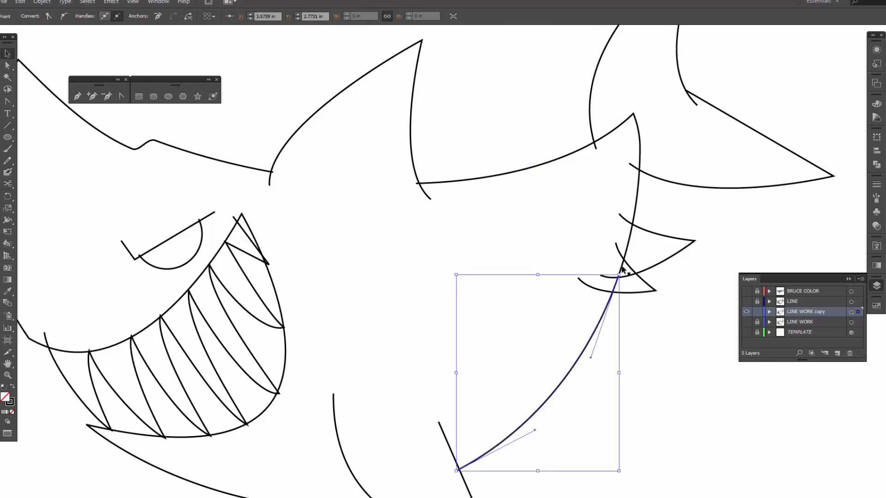
{"action": "left_click", "coordinate": [627, 252]}
{"action": "key", "text": "Delete"}
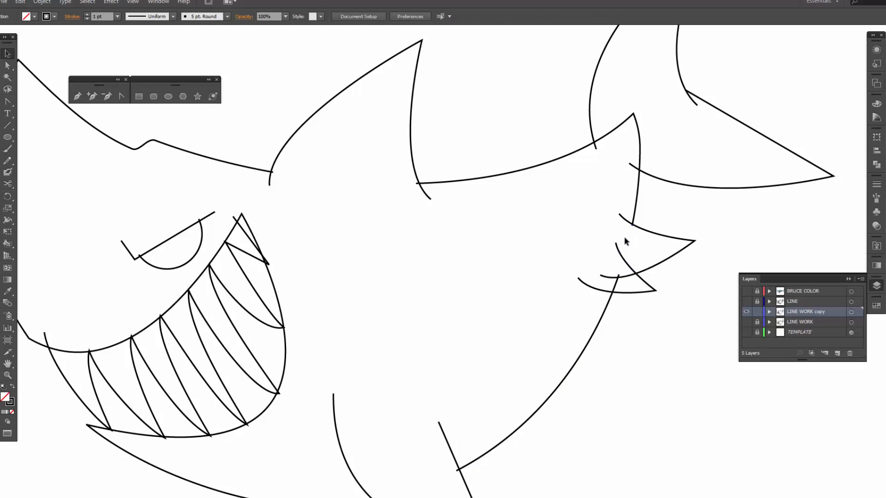
- Cut the smaller fin below the tail at the larger fin's lower edge and at the body outline, and delete both excess ends
{"action": "left_click", "coordinate": [646, 287]}
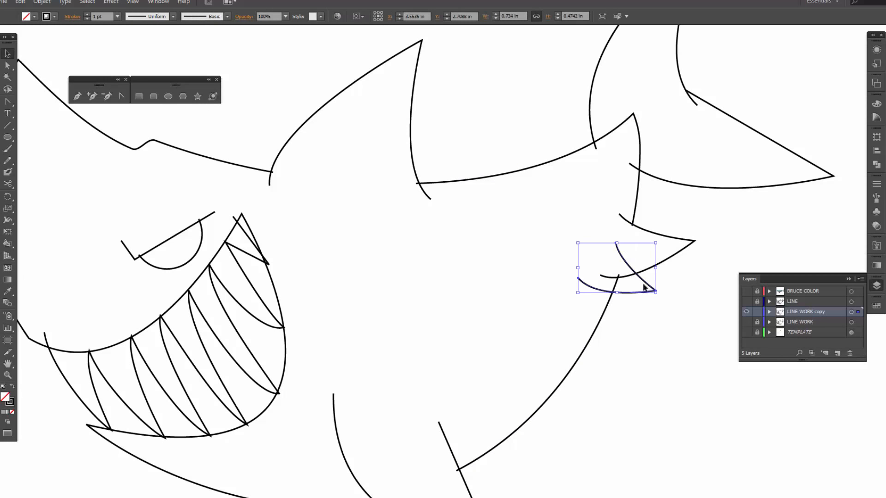
{"action": "key", "text": "c"}
{"action": "left_click", "coordinate": [629, 271]}
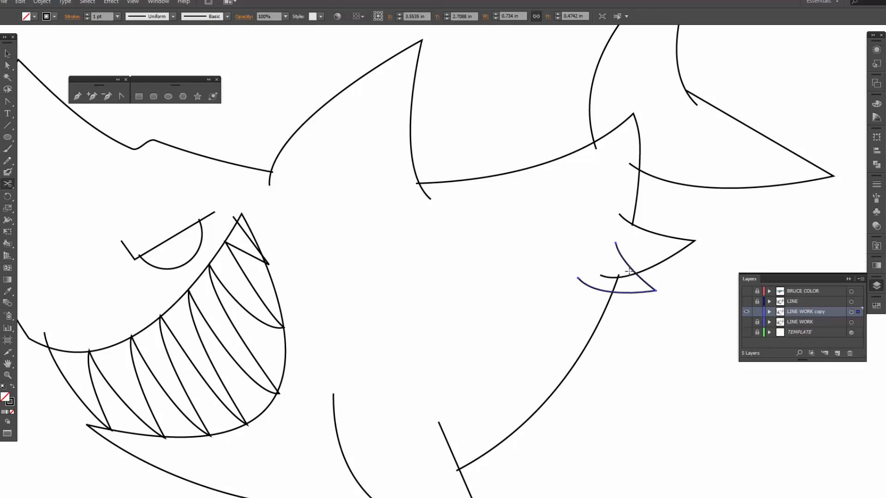
{"action": "left_click", "coordinate": [632, 273]}
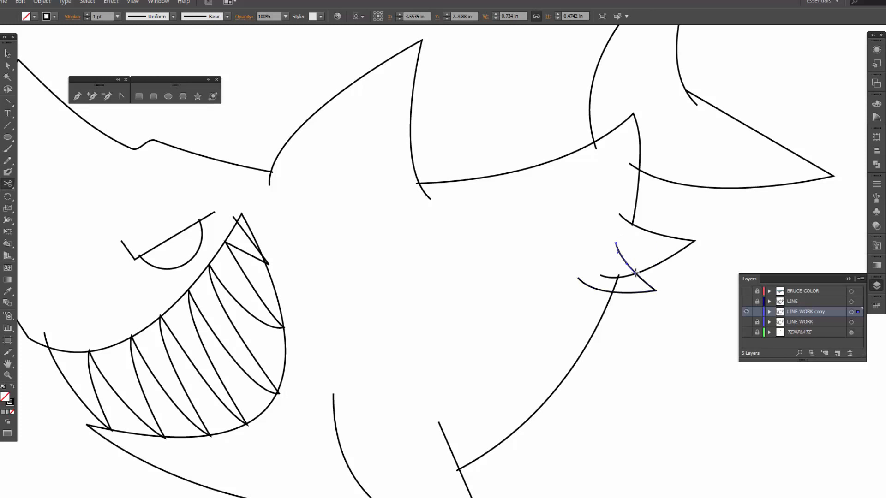
{"action": "left_click", "coordinate": [609, 291]}
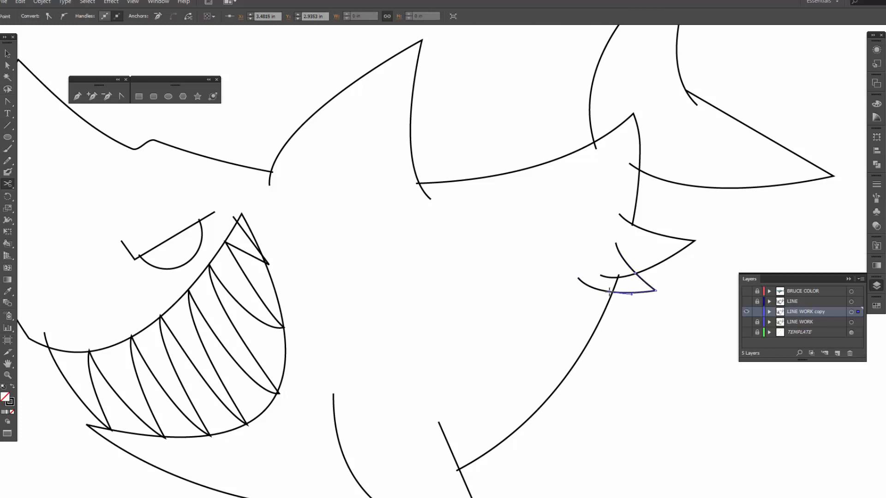
{"action": "key", "text": "v"}
{"action": "left_click", "coordinate": [600, 290]}
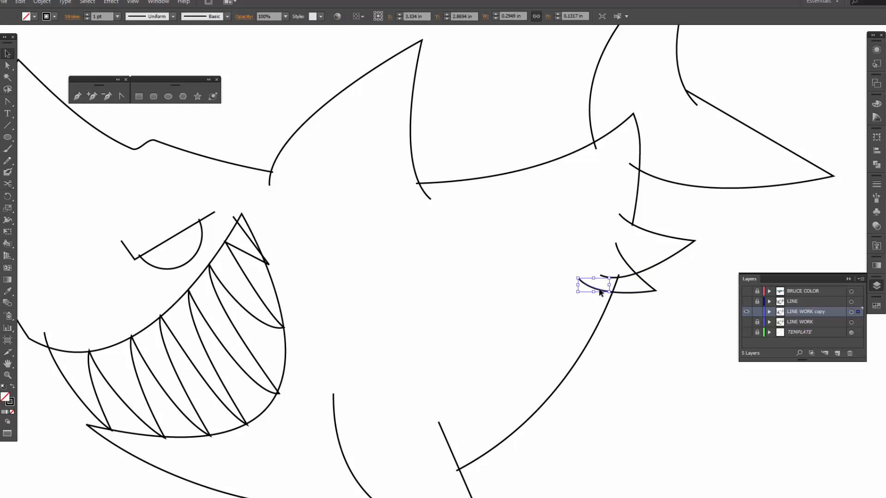
{"action": "key", "text": "Delete"}
{"action": "left_click", "coordinate": [629, 269]}
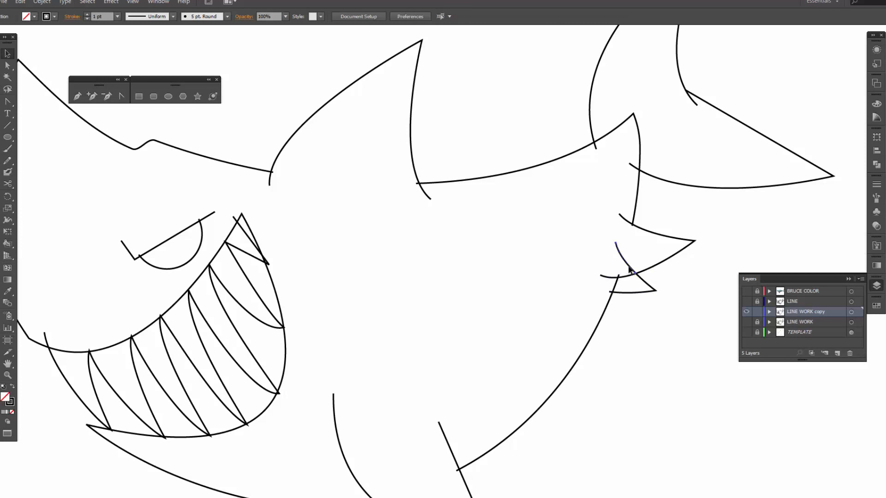
{"action": "key", "text": "Delete"}
- Cut the rear body outline where the tail's front and lower edges cross it, and delete the pointed segment between the cuts
{"action": "left_click_drag", "start_coordinate": [648, 156], "coordinate": [657, 209]}
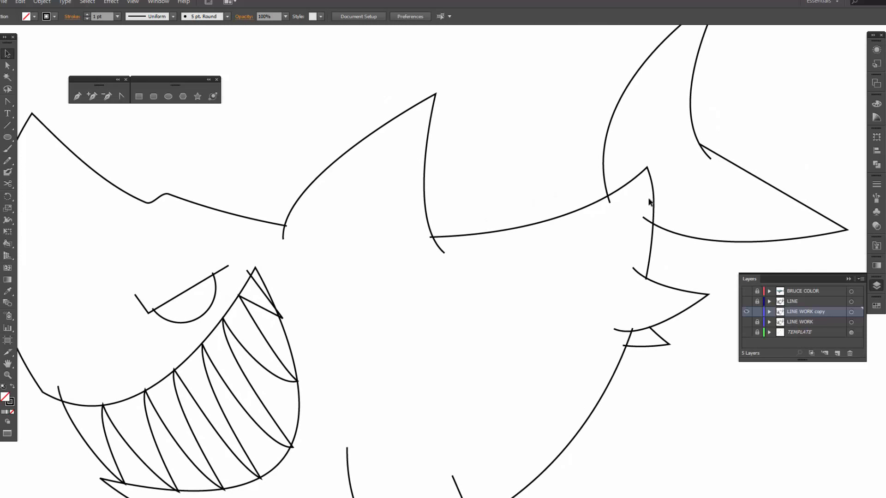
{"action": "left_click", "coordinate": [653, 203]}
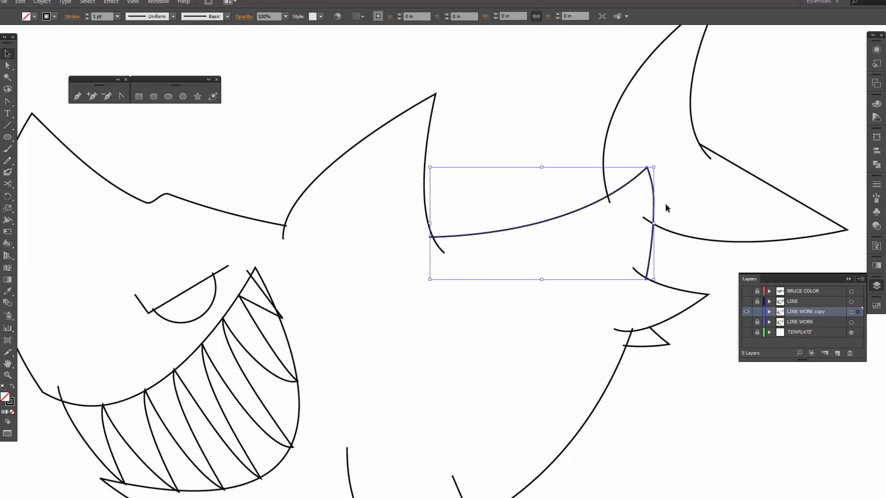
{"action": "key", "text": "shift+c"}
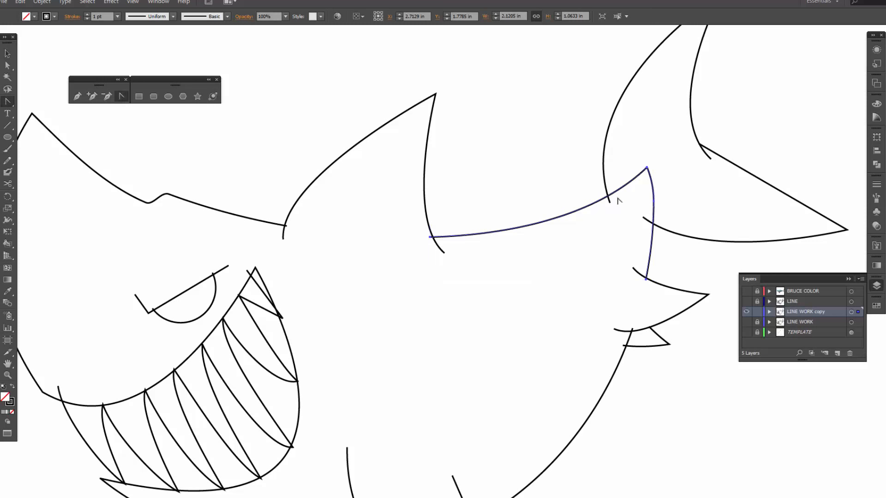
{"action": "key", "text": "c"}
{"action": "left_click", "coordinate": [609, 196]}
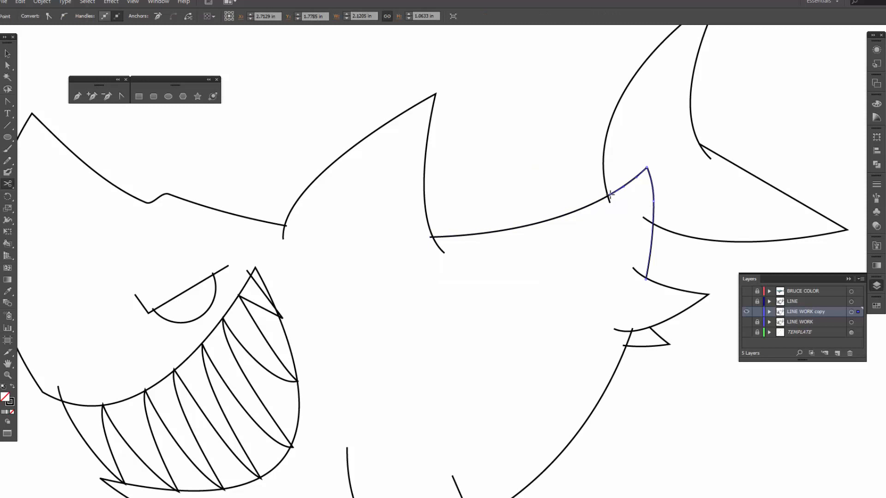
{"action": "left_click", "coordinate": [653, 221]}
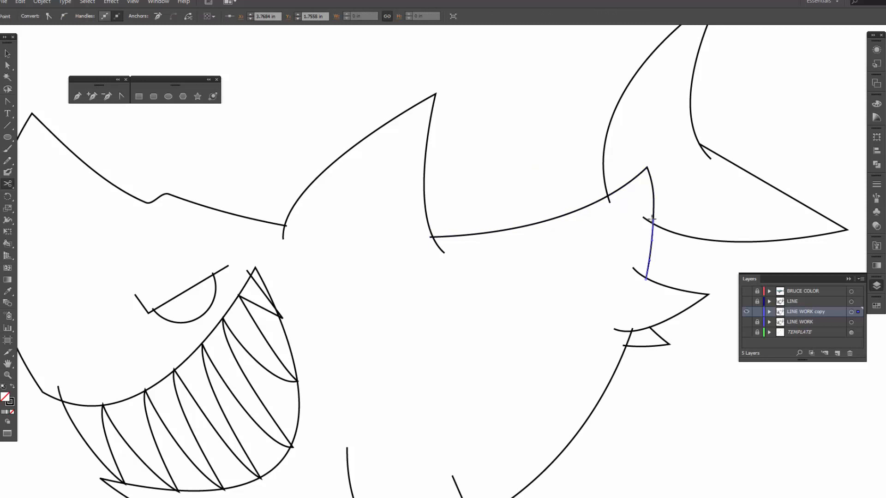
{"action": "key", "text": "v"}
{"action": "key", "text": "ctrl+shift+a"}
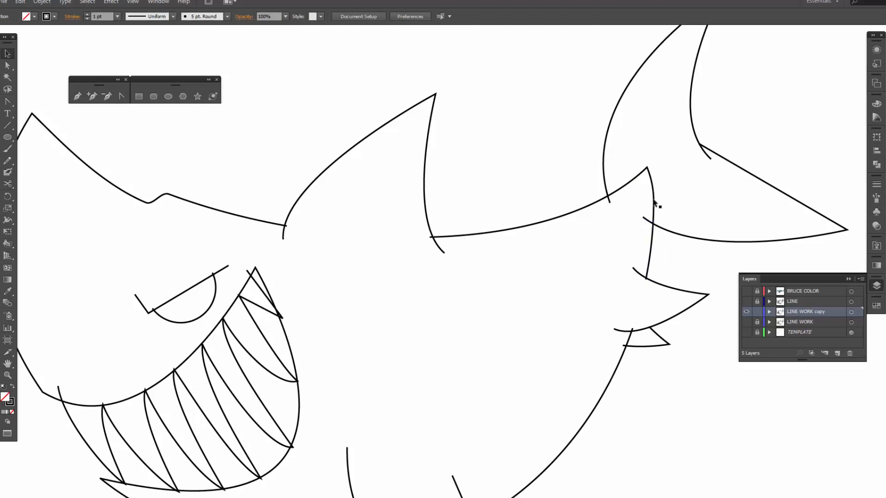
{"action": "left_click", "coordinate": [654, 203]}
{"action": "key", "text": "Delete"}
- Draw a circle about 0.29 in across over the slanted eyelid line with a 0.5 pt stroke, and shift it slightly into the eye
{"action": "key", "text": "ctrl+minus"}
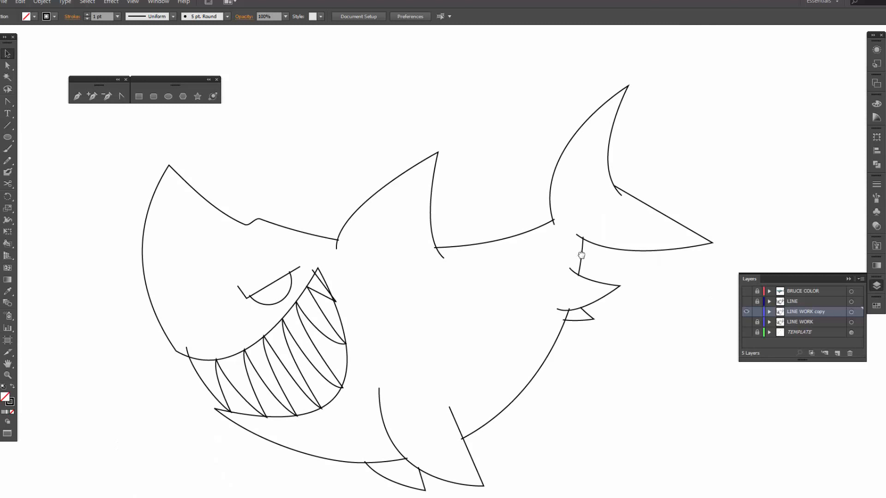
{"action": "left_click_drag", "start_coordinate": [577, 260], "coordinate": [597, 238]}
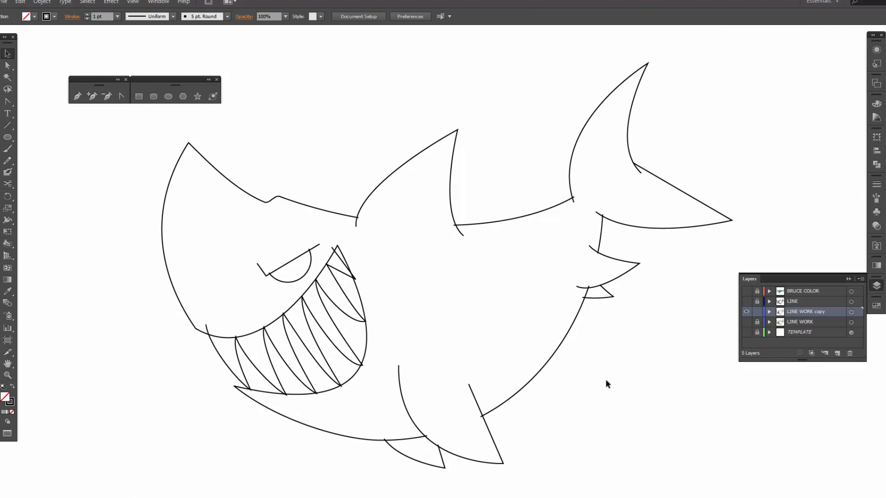
{"action": "left_click", "coordinate": [168, 97]}
{"action": "key", "text": "z"}
{"action": "left_click_drag", "start_coordinate": [260, 241], "coordinate": [345, 299]}
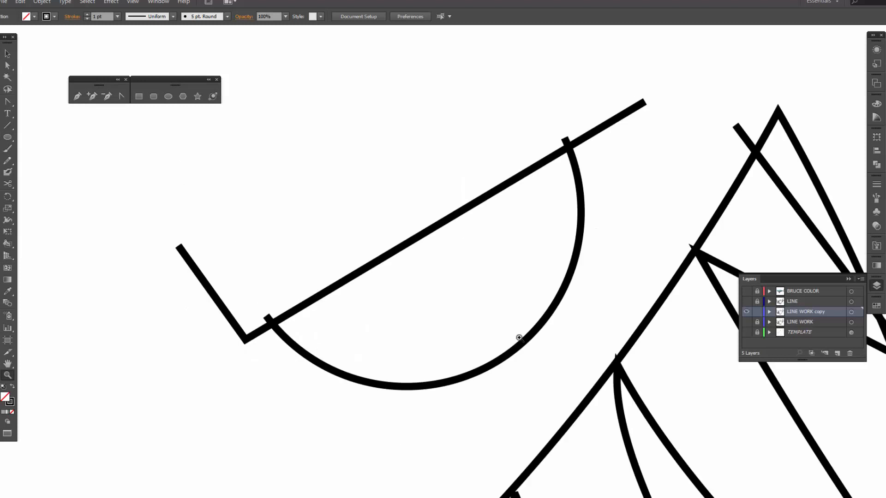
{"action": "left_click", "coordinate": [168, 97]}
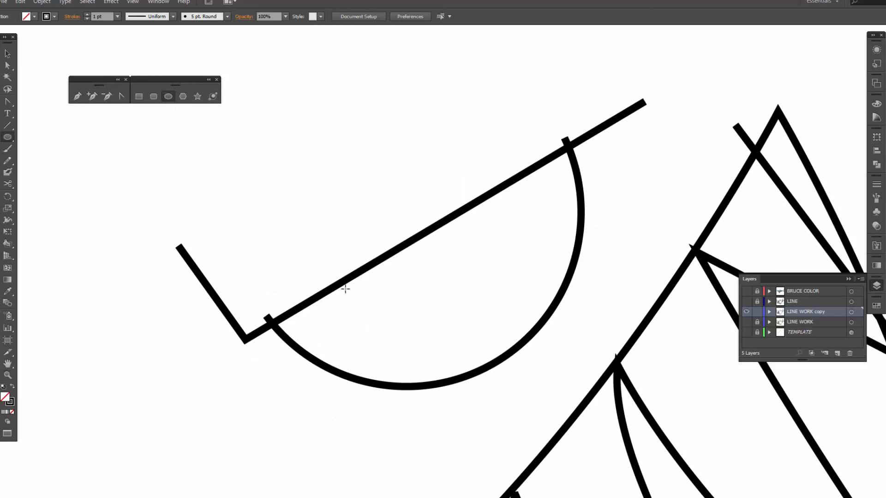
{"action": "left_click_drag", "start_coordinate": [363, 282], "coordinate": [438, 329]}
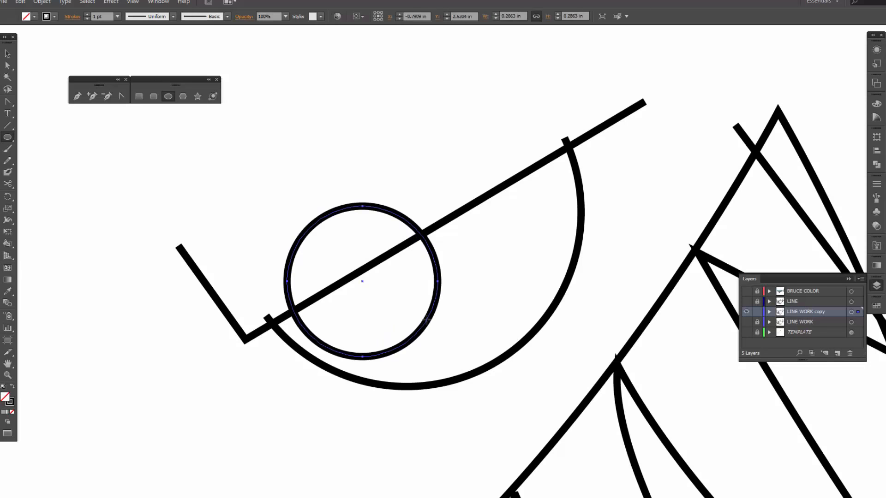
{"action": "left_click", "coordinate": [117, 16]}
{"action": "left_click", "coordinate": [126, 40]}
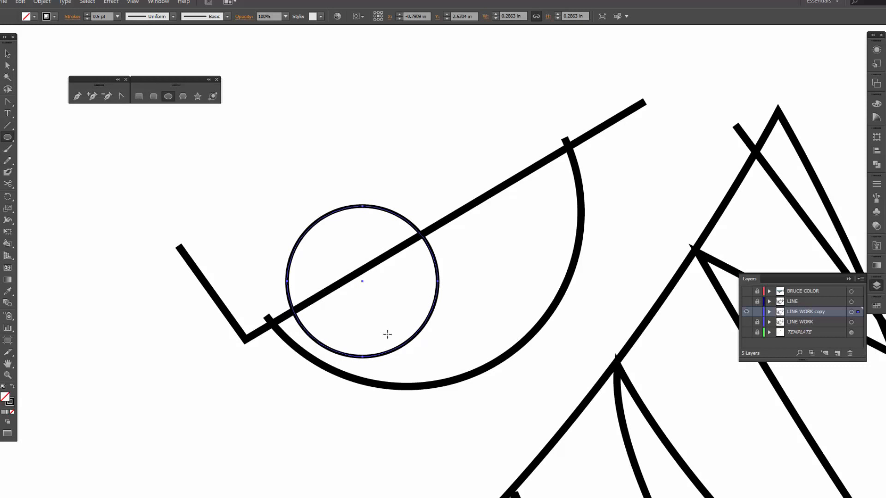
{"action": "key", "text": "v"}
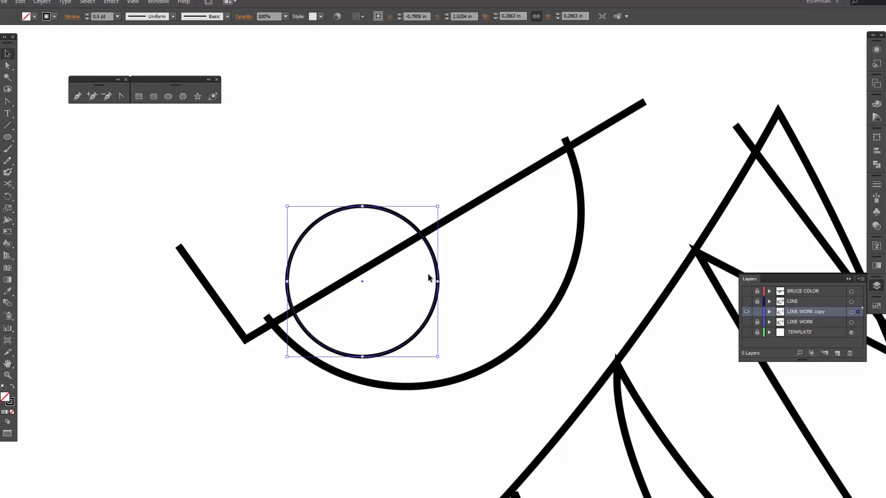
{"action": "left_click_drag", "start_coordinate": [437, 265], "coordinate": [449, 271]}
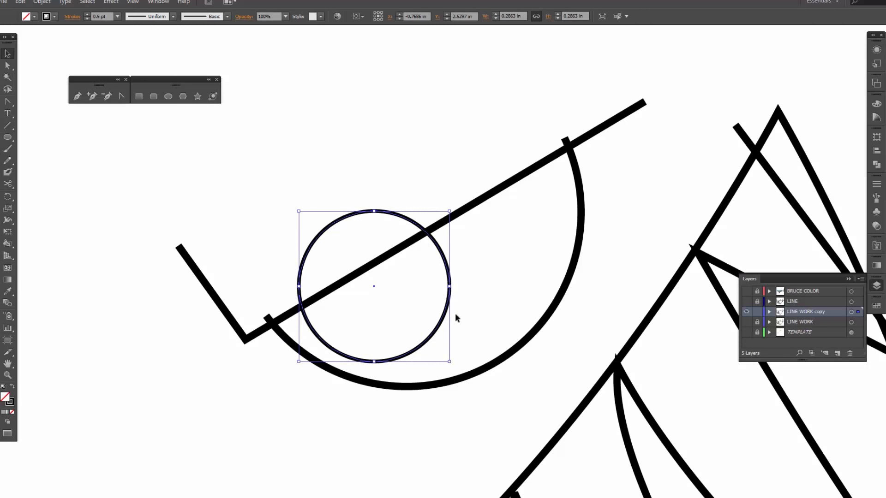
- Make a smaller copy of the iris circle, about 0.19 in across, and position it inside the original near its left edge
{"action": "key", "text": "ctrl+shift+b"}
{"action": "key", "text": "ctrl+shift+b"}
{"action": "left_click_drag", "start_coordinate": [448, 362], "coordinate": [425, 351]}
{"action": "key", "text": "Up"}
{"action": "key", "text": "Up"}
{"action": "key", "text": "Up"}
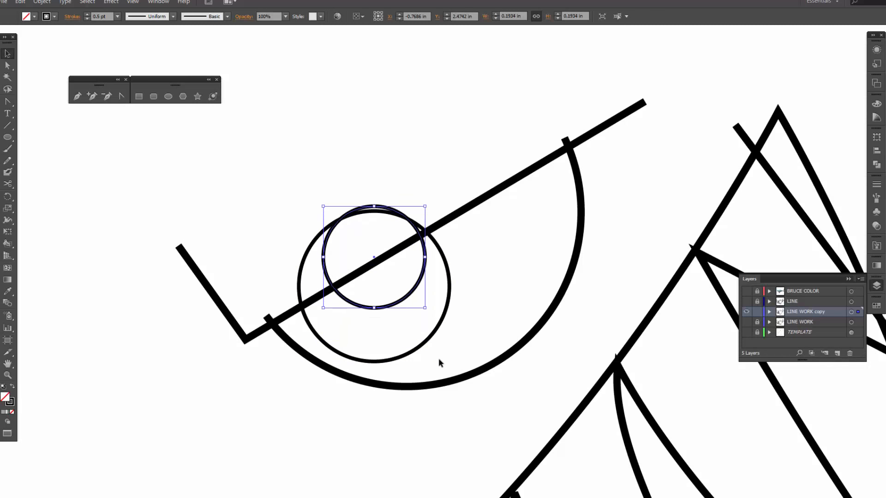
{"action": "key", "text": "Left"}
{"action": "key", "text": "Left"}
{"action": "key", "text": "Left"}
{"action": "key", "text": "Down"}
{"action": "key", "text": "Down"}
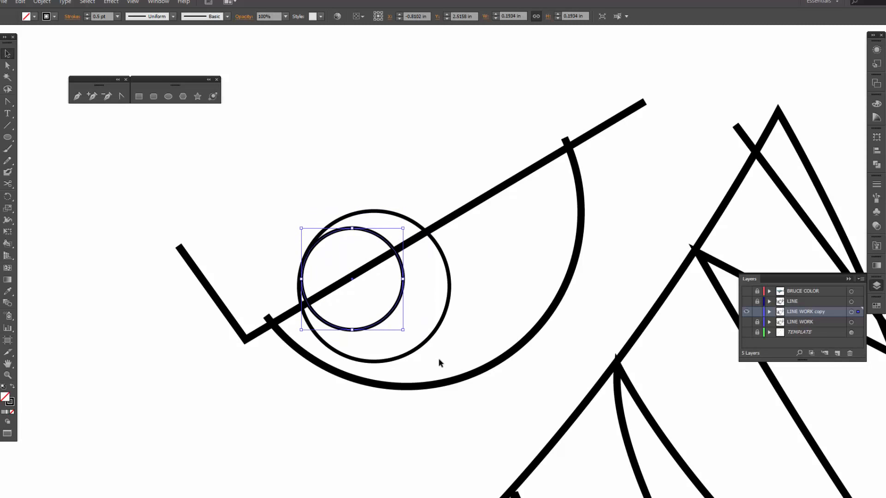
{"action": "key", "text": "Right"}
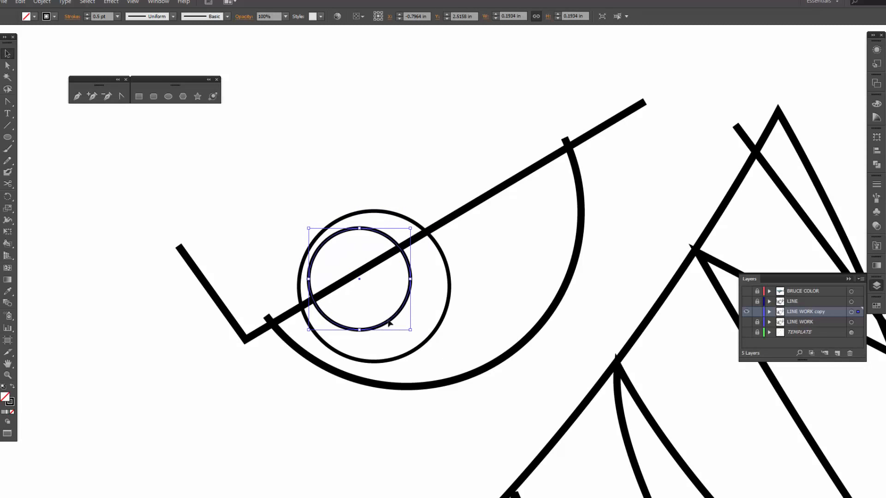
{"action": "left_click_drag", "start_coordinate": [391, 325], "coordinate": [387, 329]}
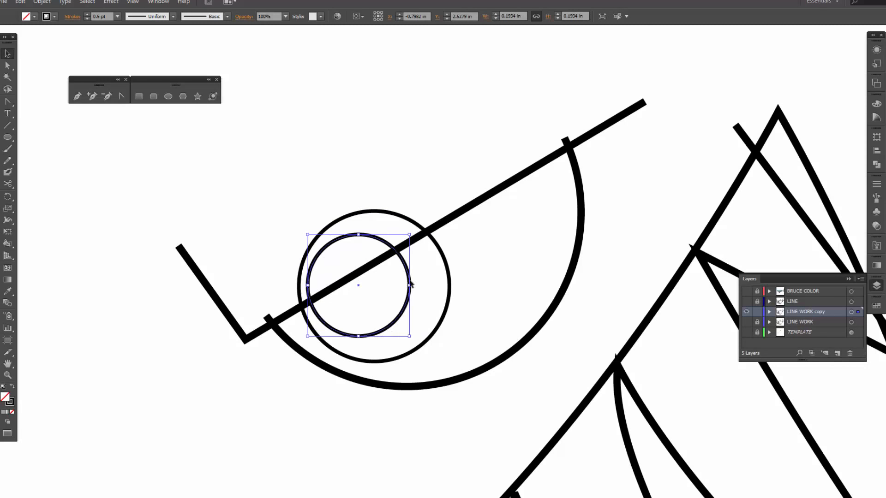
- Draw a highlight circle about 0.06 in across over the pupil's right edge, just below the eyelid line, with a 0.25 pt stroke
{"action": "left_click", "coordinate": [168, 96]}
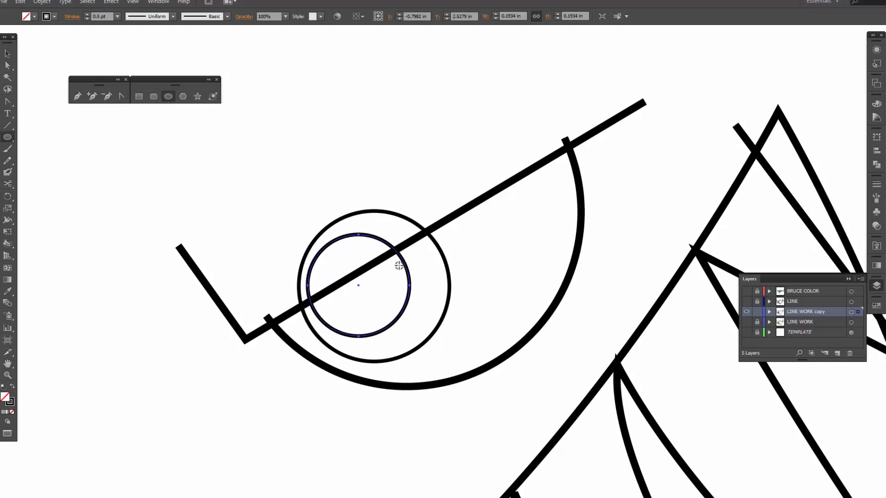
{"action": "mouse_move", "coordinate": [399, 265]}
{"action": "left_mouse_down"}
{"action": "mouse_move", "coordinate": [421, 283]}
{"action": "mouse_move", "coordinate": [413, 279]}
{"action": "left_mouse_up"}
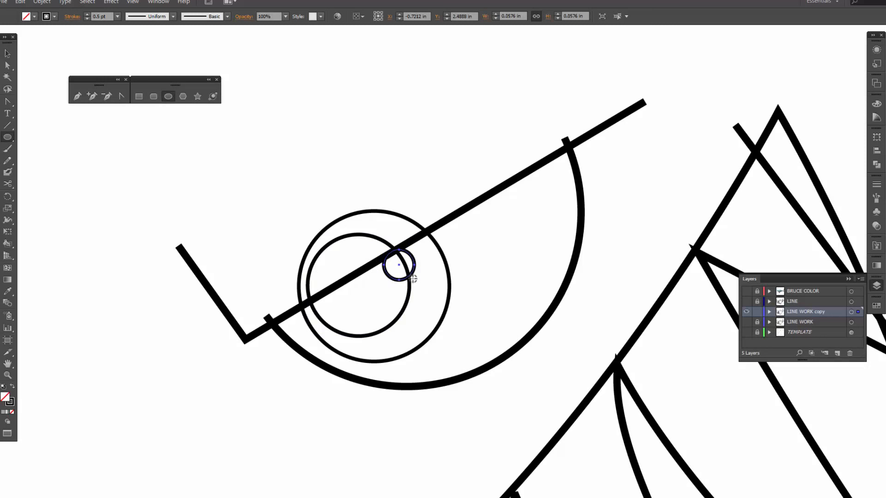
{"action": "key", "text": "Down"}
{"action": "key", "text": "Down"}
{"action": "key", "text": "Right"}
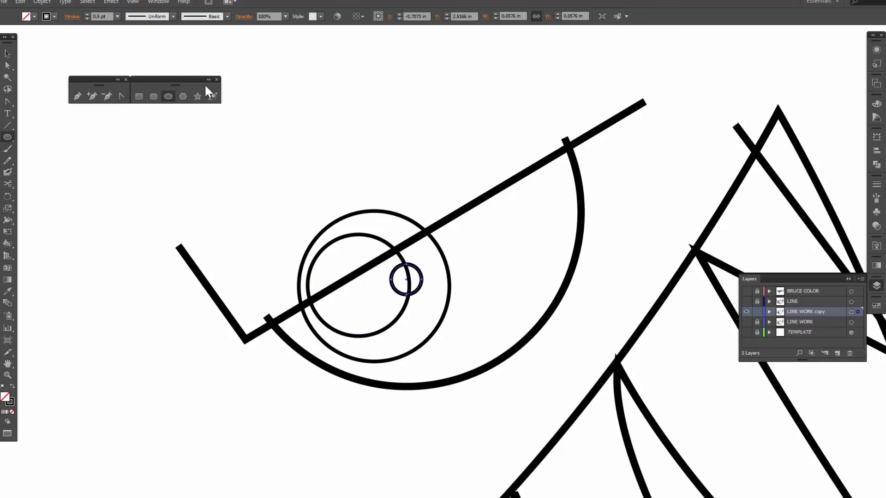
{"action": "left_click", "coordinate": [118, 16]}
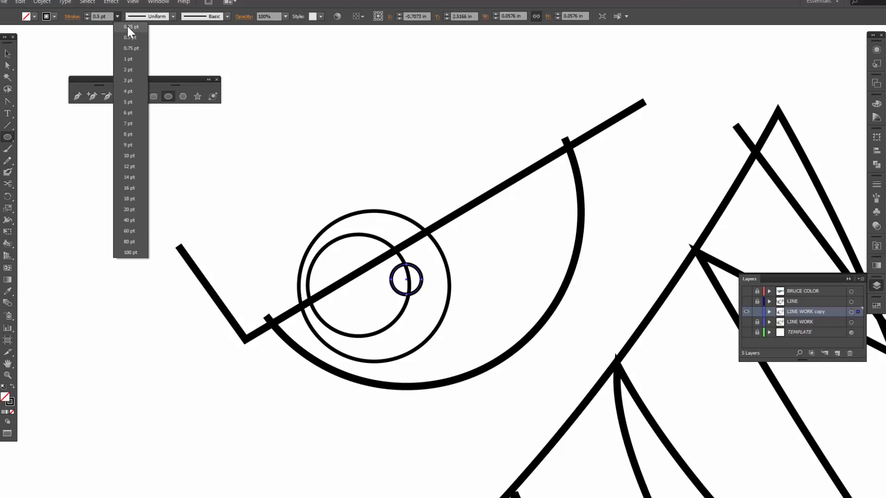
{"action": "left_click", "coordinate": [127, 27]}
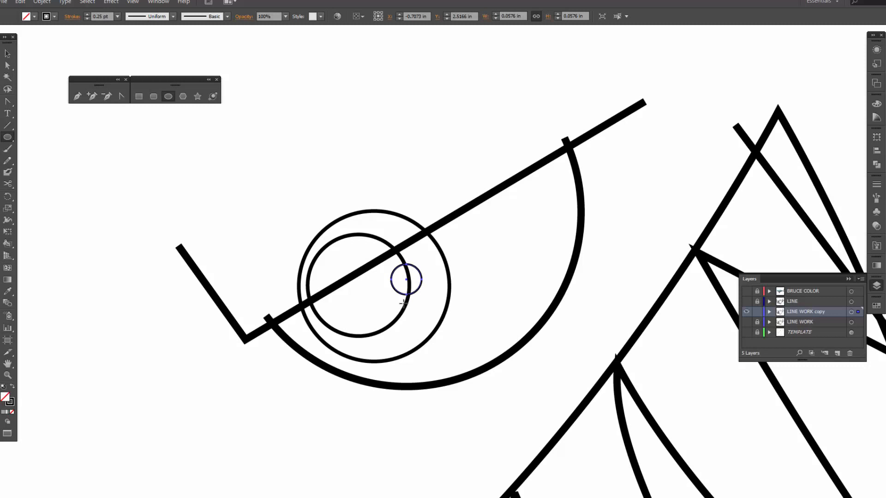
- Draw a second highlight circle about 0.03 in across and place it below and to the right of the first, outside the pupil
{"action": "left_click_drag", "start_coordinate": [402, 303], "coordinate": [410, 307]}
{"action": "key", "text": "Down"}
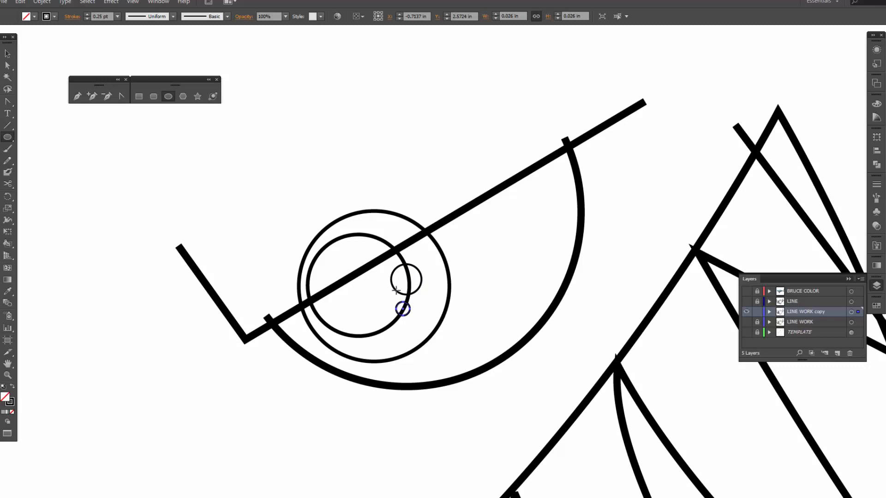
{"action": "key", "text": "v"}
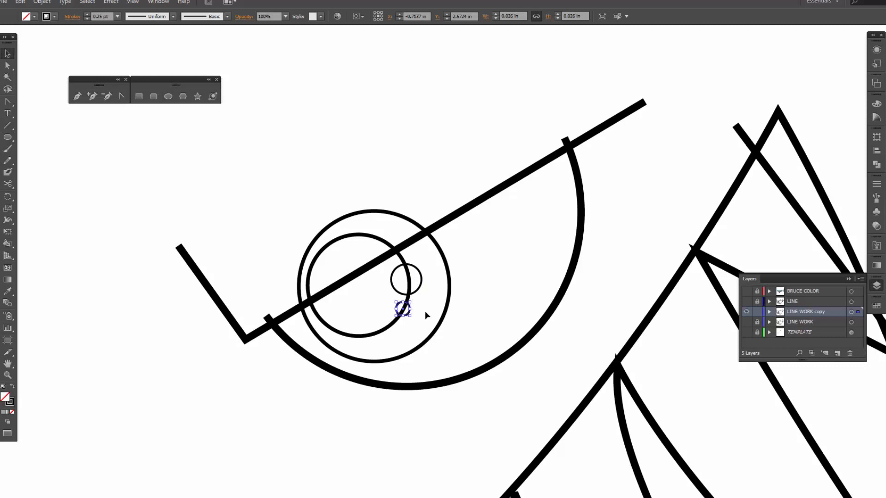
{"action": "left_click_drag", "start_coordinate": [407, 313], "coordinate": [425, 312]}
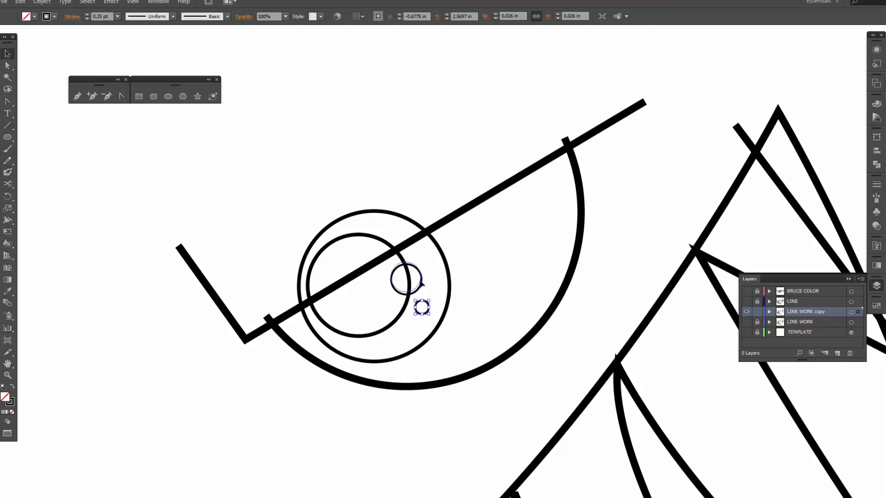
{"action": "left_click", "coordinate": [424, 304]}
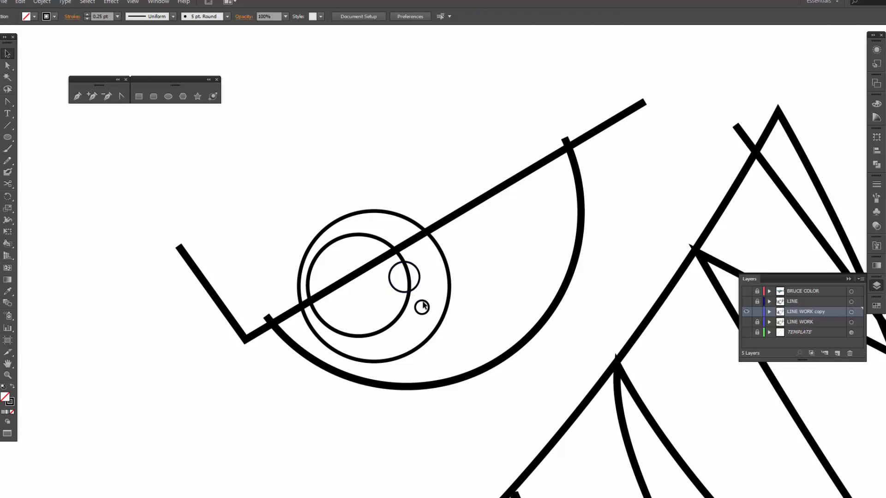
{"action": "left_click_drag", "start_coordinate": [422, 301], "coordinate": [424, 296]}
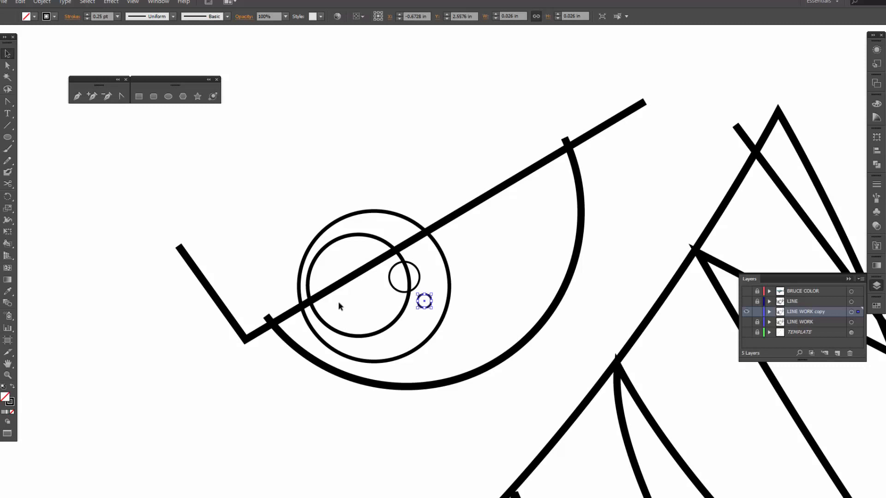
- Enlarge the larger highlight circle to about 0.07 in across from its centre, and deselect it
{"action": "left_click", "coordinate": [390, 286]}
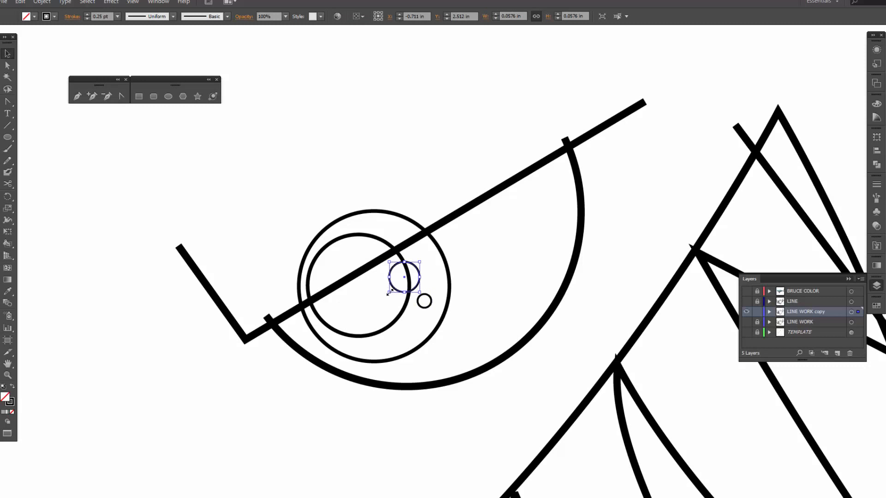
{"action": "left_click_drag", "start_coordinate": [389, 292], "coordinate": [386, 295]}
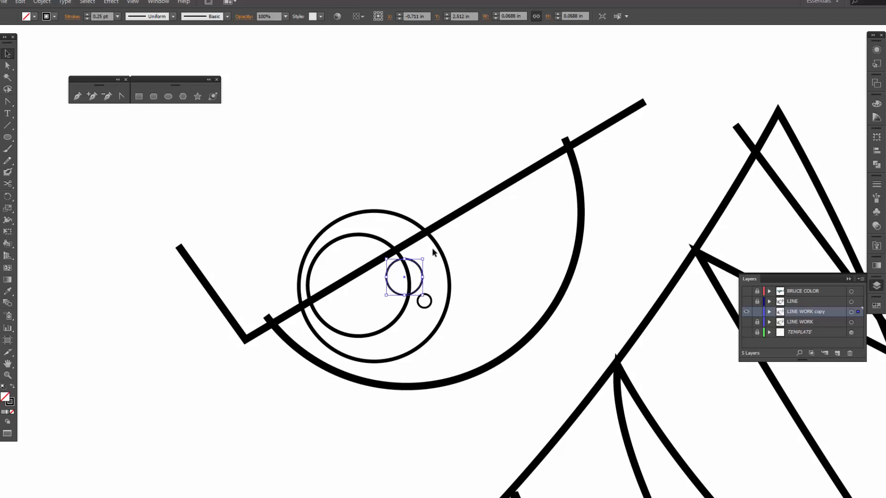
{"action": "left_click", "coordinate": [460, 265]}
{"action": "scroll", "coordinate": [455, 266], "scroll_direction": "down", "scroll_amount": 10}
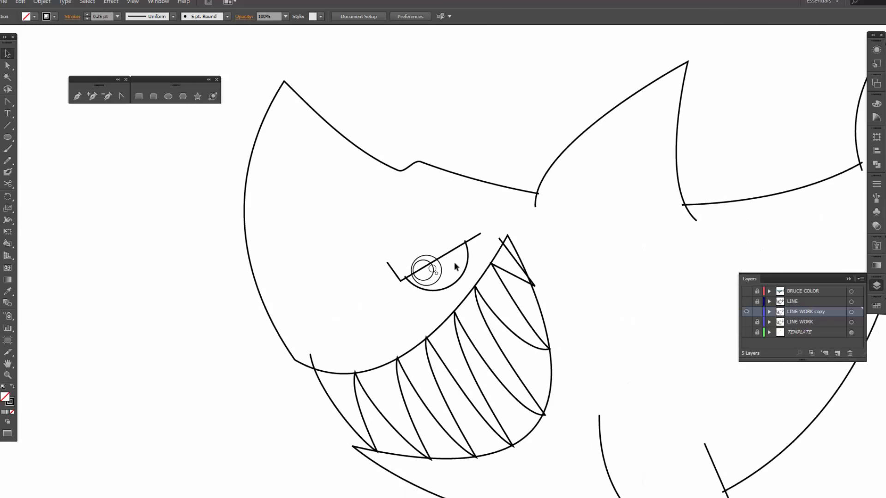
{"action": "scroll", "coordinate": [455, 266], "scroll_direction": "down", "scroll_amount": 3}
{"action": "left_click_drag", "start_coordinate": [529, 255], "coordinate": [406, 252]}
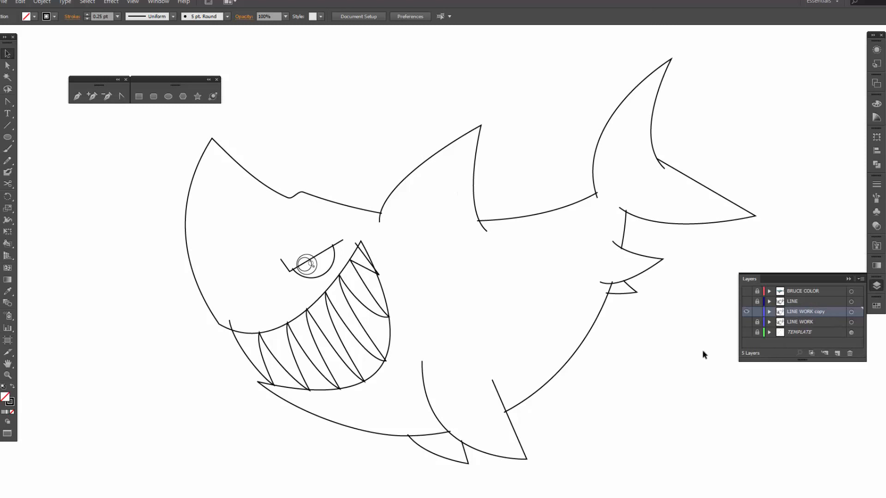
{"action": "left_click", "coordinate": [850, 312]}
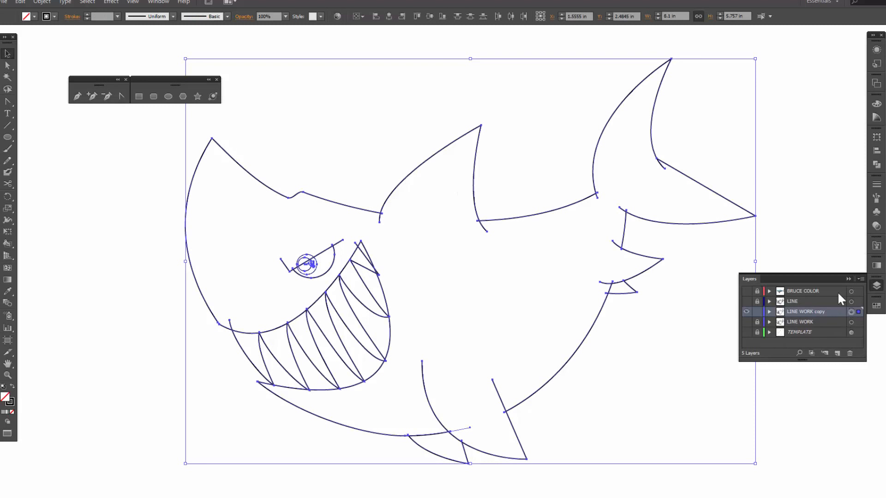
{"action": "left_click", "coordinate": [838, 252]}
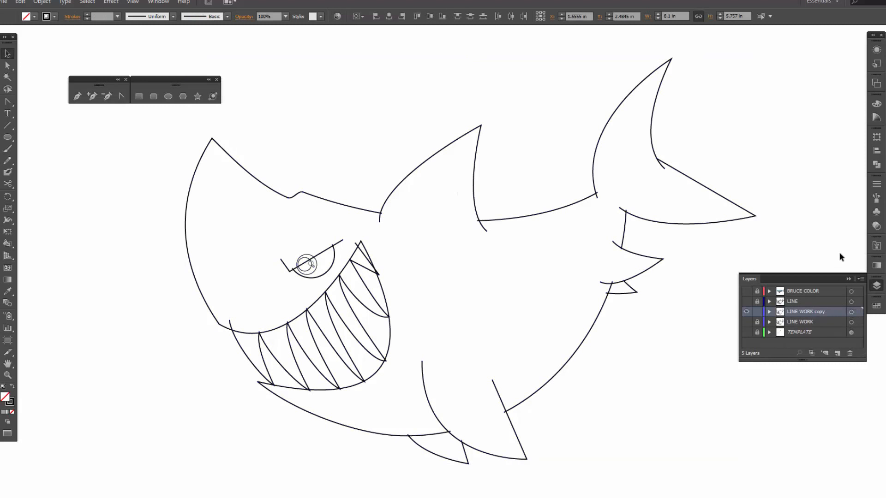
- Open the user-defined Cartoon Brushes library, place it over the canvas beside the shark's tail, and make it slightly wider and shorter
{"action": "left_click", "coordinate": [876, 198]}
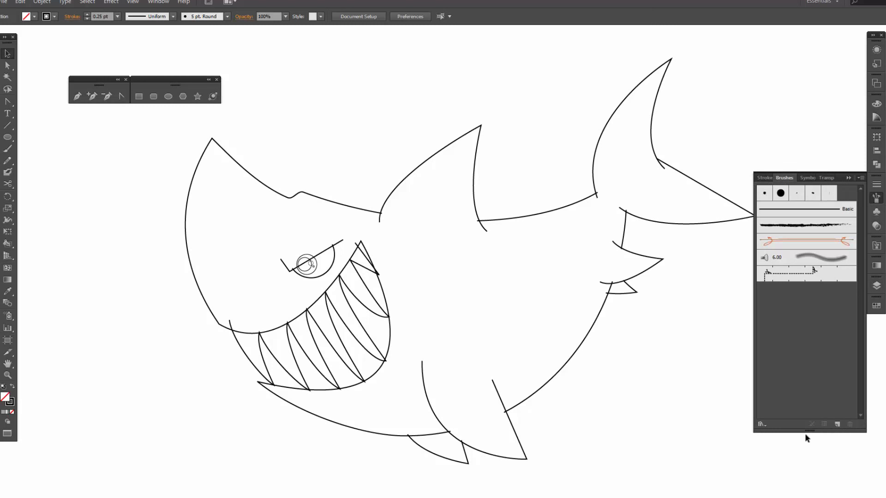
{"action": "mouse_move", "coordinate": [803, 432]}
{"action": "left_mouse_down"}
{"action": "mouse_move", "coordinate": [809, 376]}
{"action": "mouse_move", "coordinate": [776, 308]}
{"action": "left_mouse_up"}
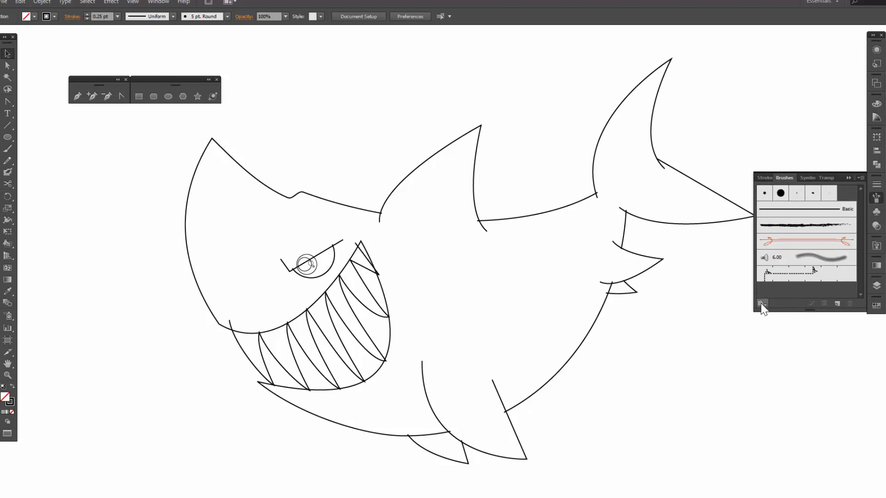
{"action": "left_click", "coordinate": [761, 304]}
{"action": "mouse_move", "coordinate": [773, 446]}
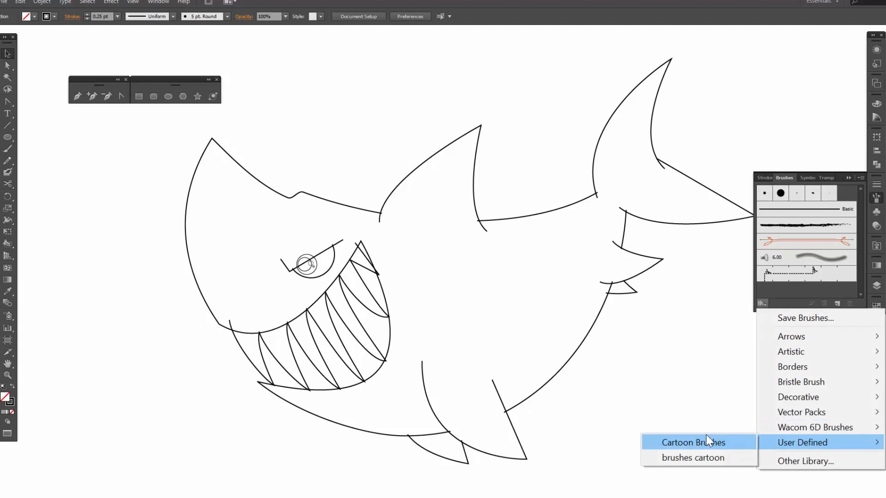
{"action": "left_click", "coordinate": [682, 441]}
{"action": "left_click_drag", "start_coordinate": [754, 237], "coordinate": [708, 72]}
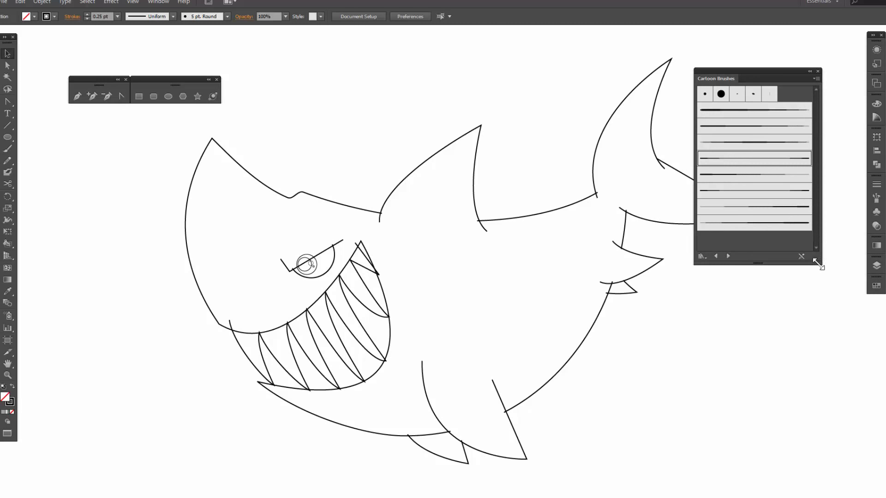
{"action": "left_click_drag", "start_coordinate": [817, 263], "coordinate": [819, 245]}
{"action": "left_click_drag", "start_coordinate": [827, 244], "coordinate": [830, 247]}
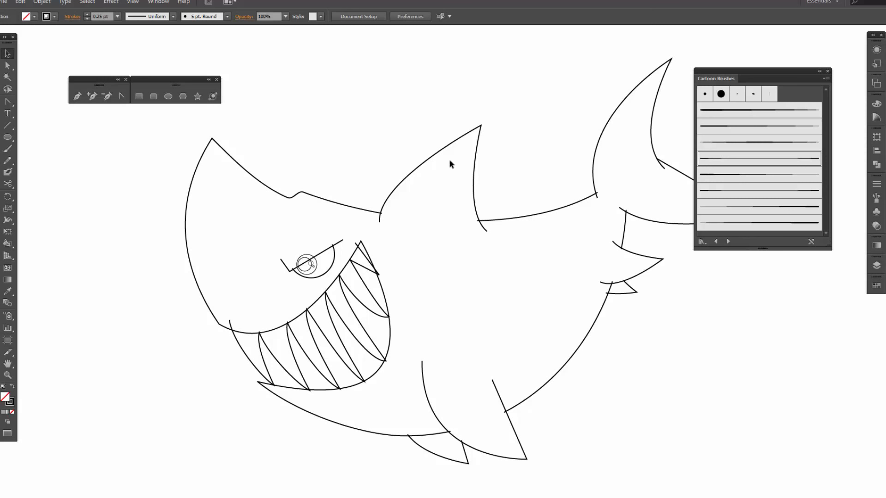
- Apply the cartoon brush tapered at both ends to the dorsal fin, set its stroke to 5 pt, and deselect it
{"action": "left_click", "coordinate": [437, 157]}
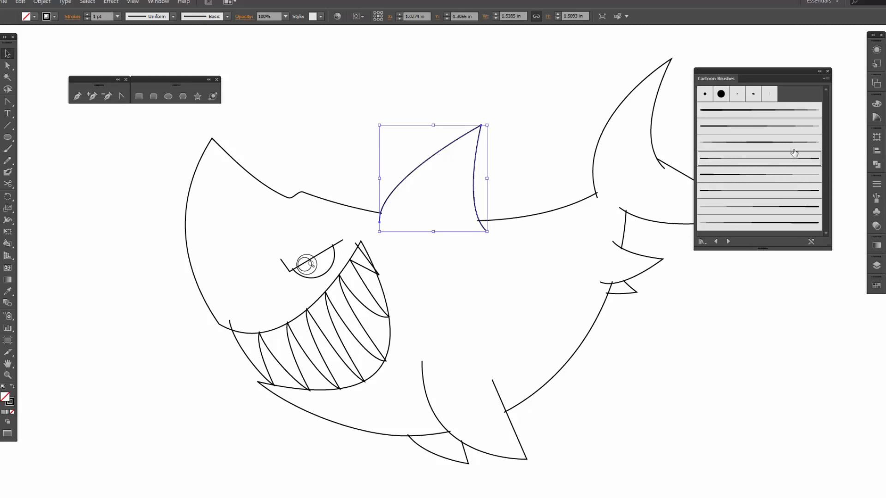
{"action": "left_click", "coordinate": [746, 149]}
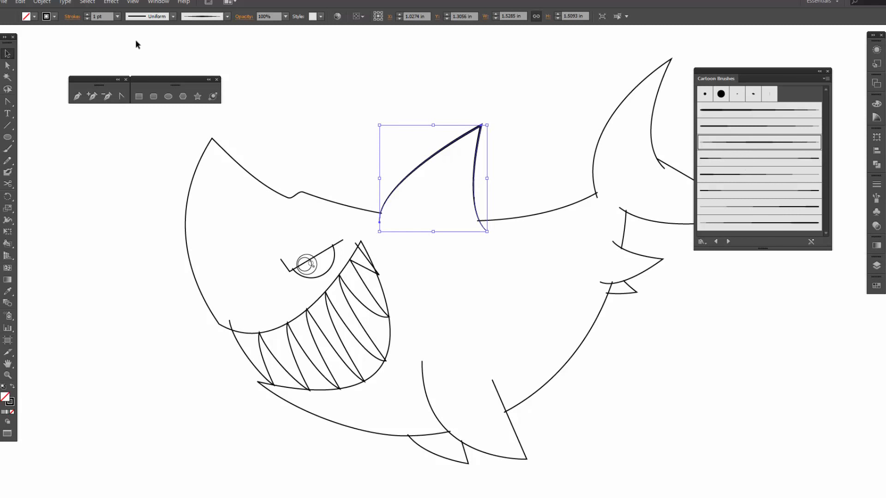
{"action": "left_click", "coordinate": [87, 14]}
{"action": "left_click", "coordinate": [87, 14]}
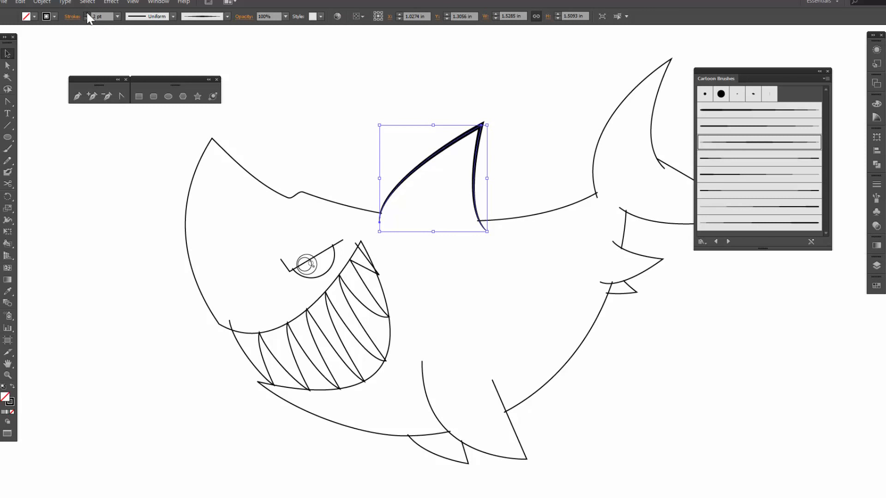
{"action": "left_click", "coordinate": [86, 14]}
{"action": "left_click", "coordinate": [87, 14]}
{"action": "left_click", "coordinate": [546, 173]}
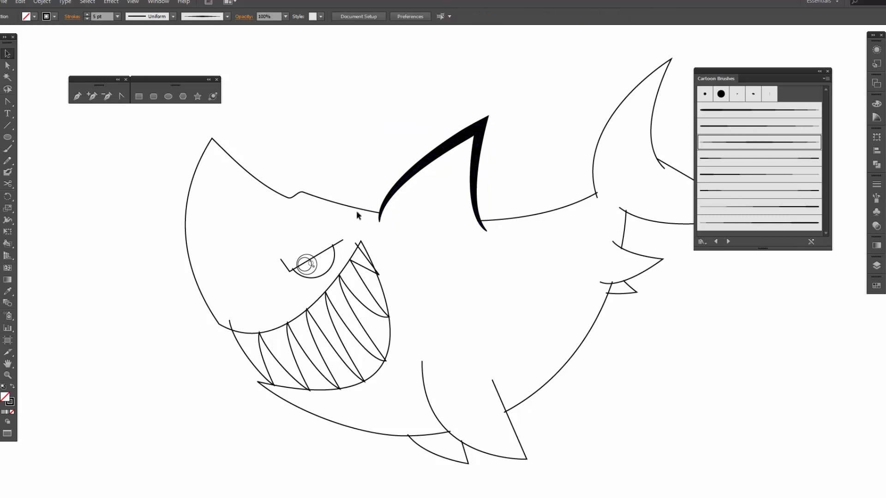
- Apply Art Brush 4 to the head and mouth outline, set its stroke to 5 pt, and deselect it
{"action": "left_click", "coordinate": [355, 209]}
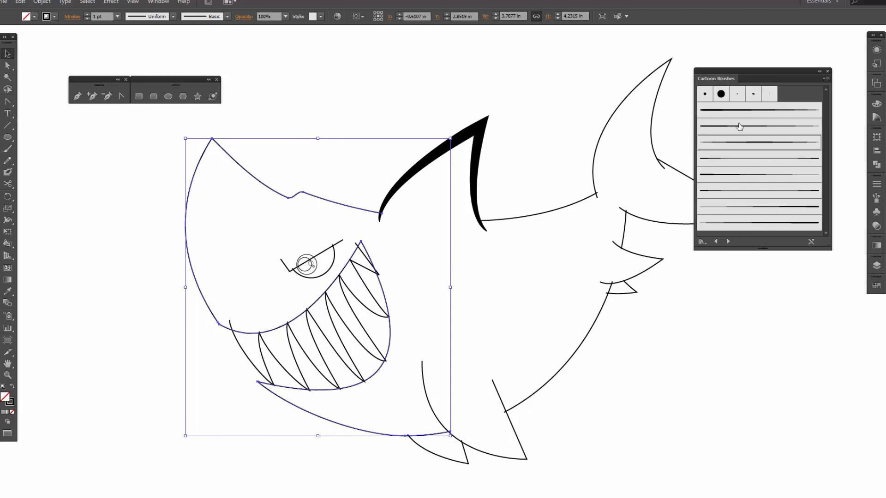
{"action": "left_click", "coordinate": [734, 162]}
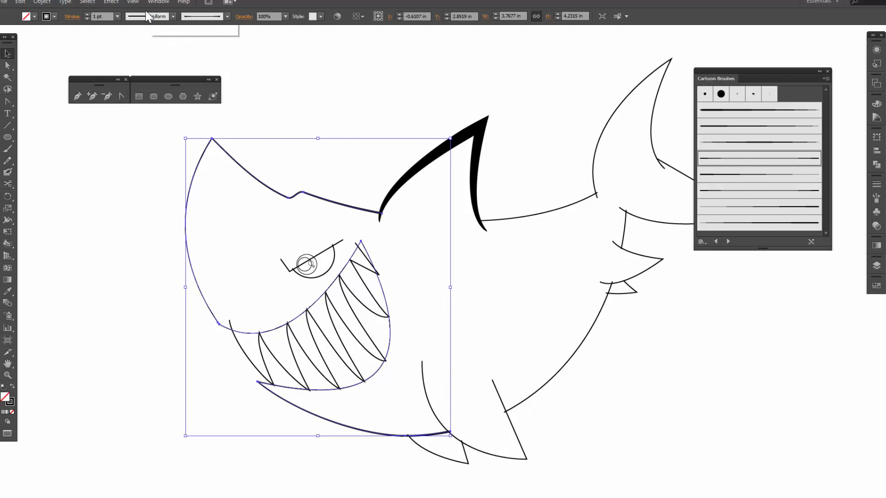
{"action": "left_click", "coordinate": [87, 14]}
{"action": "left_click", "coordinate": [87, 14]}
{"action": "left_click", "coordinate": [87, 14]}
{"action": "left_click", "coordinate": [87, 14]}
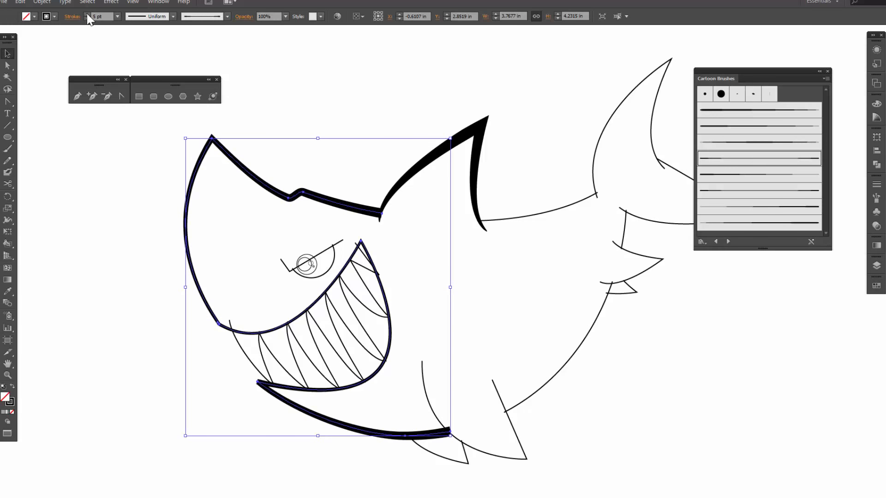
{"action": "left_click", "coordinate": [475, 288]}
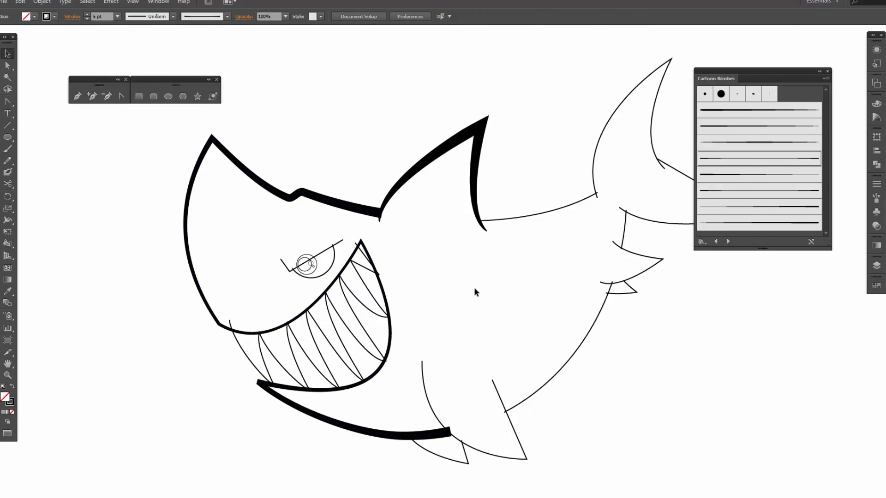
- Apply the brush tapered at both ends to the large pectoral fin with a 5 pt stroke, and deselect it
{"action": "left_click", "coordinate": [469, 450]}
{"action": "left_click", "coordinate": [744, 144]}
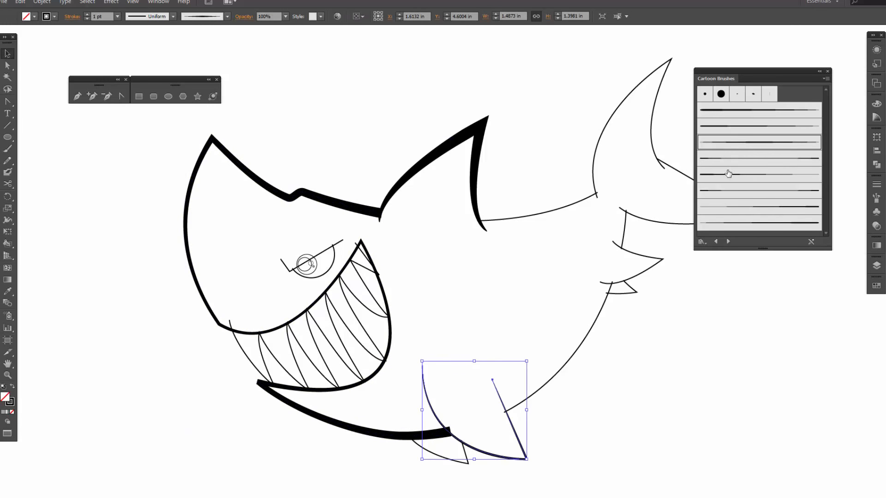
{"action": "left_click", "coordinate": [87, 13]}
{"action": "left_click", "coordinate": [86, 13]}
{"action": "left_click", "coordinate": [87, 14]}
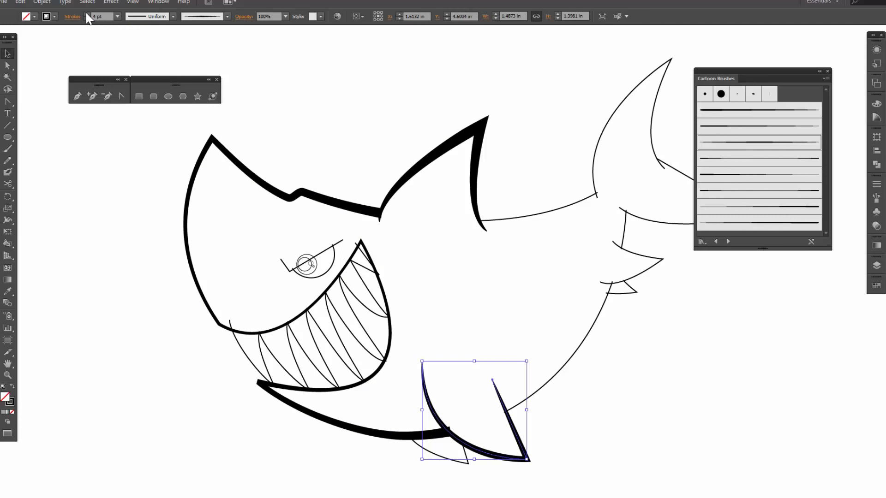
{"action": "left_click", "coordinate": [86, 14]}
{"action": "left_click", "coordinate": [441, 487]}
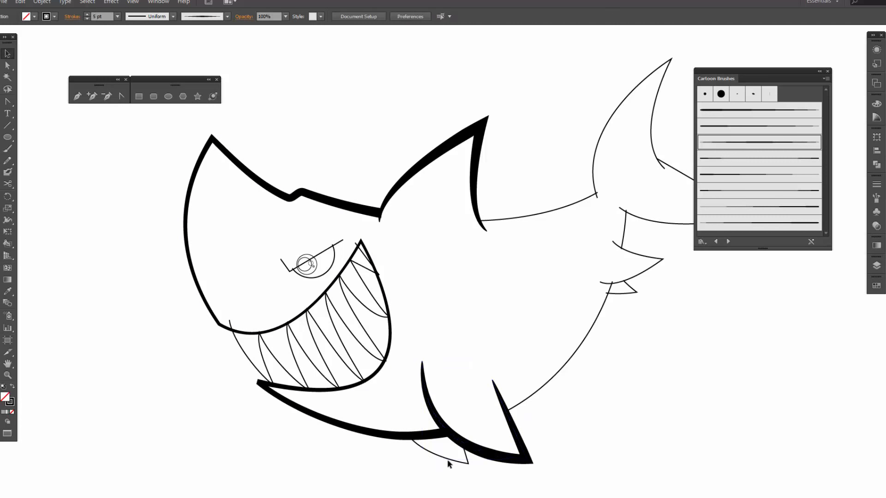
- Apply Art Brush 4 to the small fin beneath the belly and set its stroke to 5 pt
{"action": "left_click", "coordinate": [441, 458]}
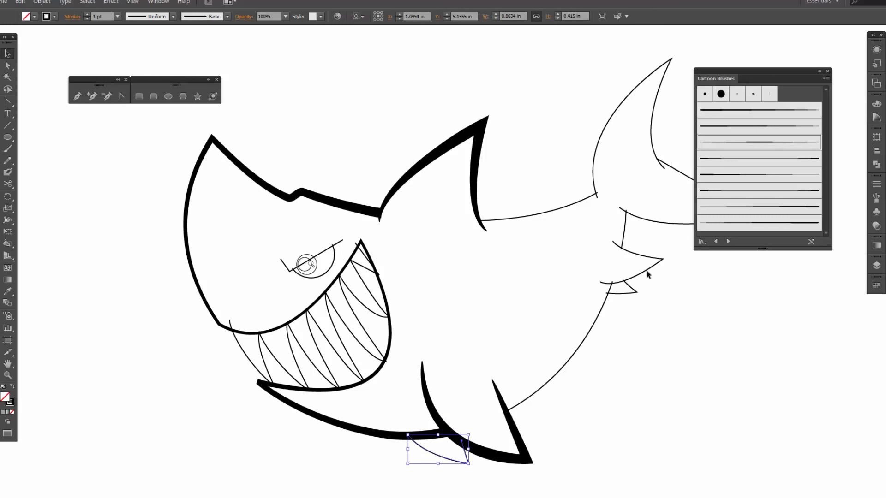
{"action": "left_click", "coordinate": [748, 161]}
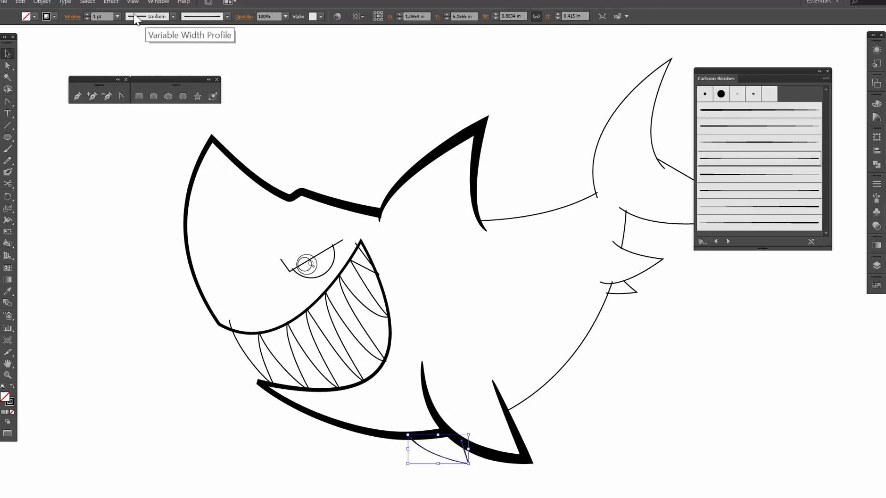
{"action": "left_click", "coordinate": [87, 13]}
{"action": "left_click", "coordinate": [88, 14]}
{"action": "left_click", "coordinate": [87, 14]}
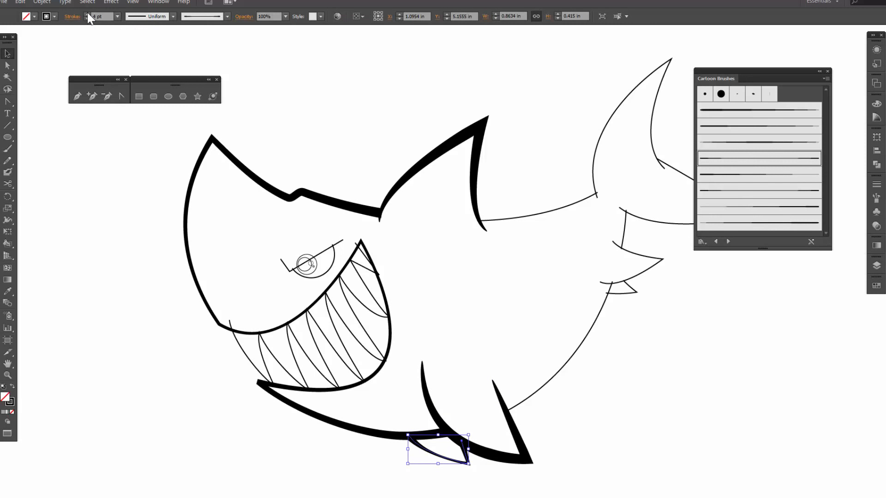
{"action": "left_click", "coordinate": [87, 13]}
- Apply Art Brush 4 to the belly curve behind the pectoral fin and set its stroke to 6 pt
{"action": "left_click", "coordinate": [559, 376]}
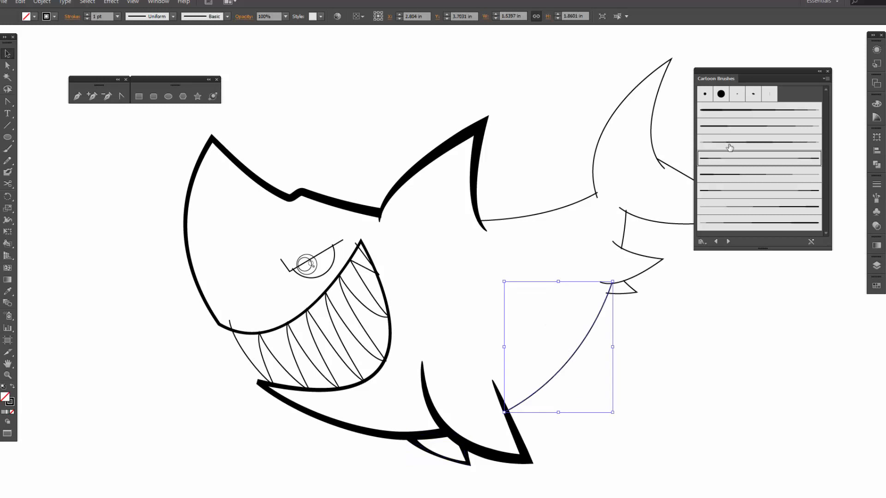
{"action": "left_click", "coordinate": [728, 159]}
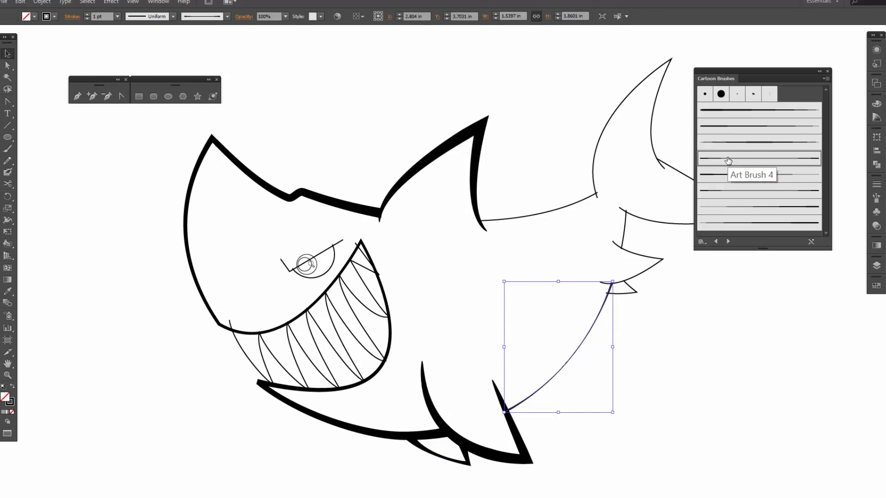
{"action": "left_click", "coordinate": [87, 15]}
{"action": "left_click", "coordinate": [88, 14]}
{"action": "left_click", "coordinate": [87, 15]}
{"action": "left_click", "coordinate": [88, 14]}
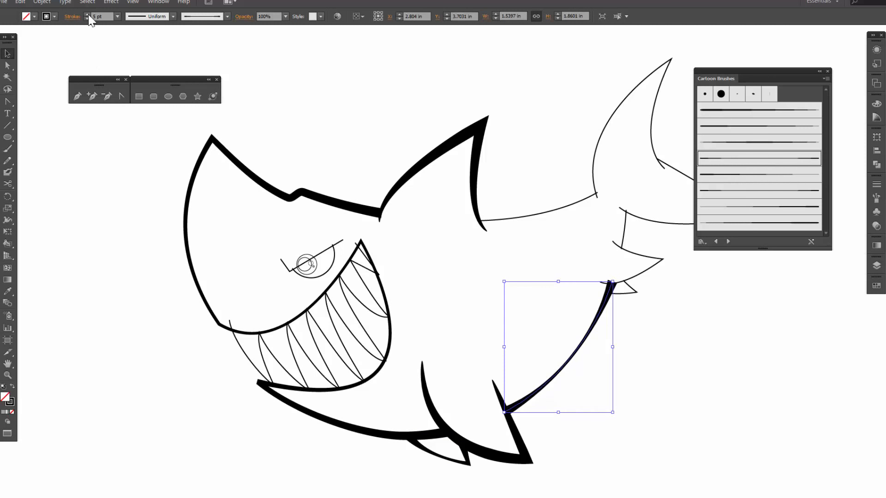
{"action": "left_click", "coordinate": [88, 14]}
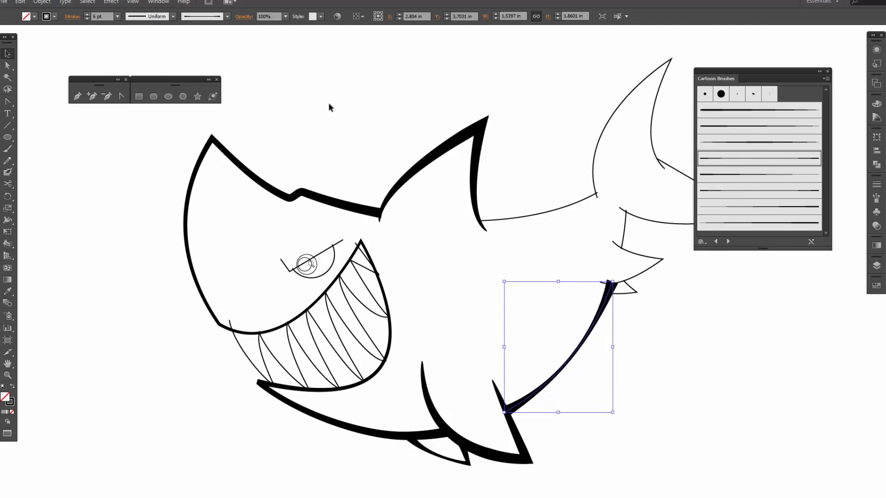
- Give the short line between the tail and the rear fin Art Brush 4 with a 9 pt stroke, and deselect it
{"action": "left_click", "coordinate": [625, 238]}
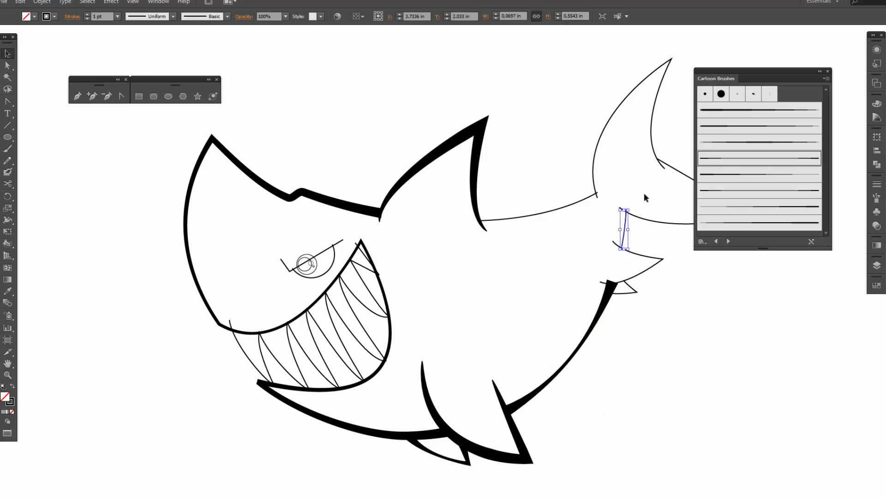
{"action": "left_click", "coordinate": [88, 14]}
{"action": "left_click", "coordinate": [88, 14]}
{"action": "left_click", "coordinate": [88, 14]}
{"action": "left_click", "coordinate": [87, 14]}
{"action": "left_click", "coordinate": [87, 14]}
{"action": "left_click", "coordinate": [88, 13]}
{"action": "left_click", "coordinate": [87, 14]}
{"action": "left_click", "coordinate": [87, 14]}
{"action": "left_click", "coordinate": [639, 291]}
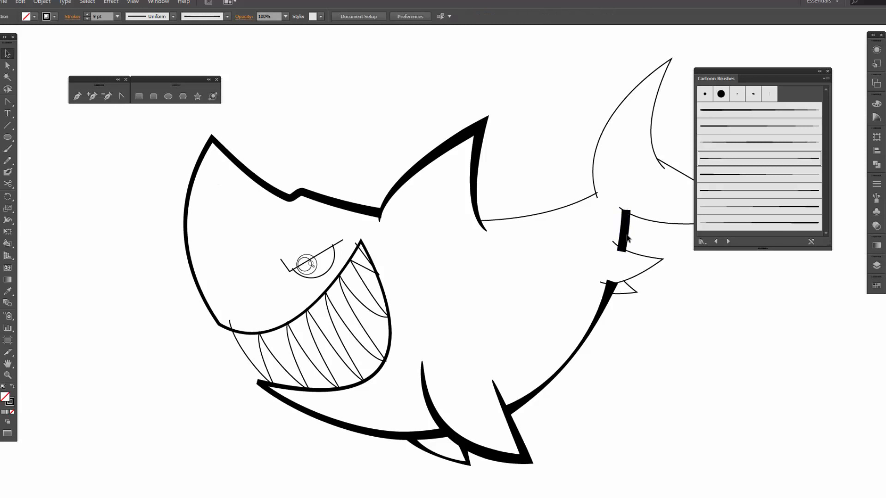
- Apply the brush tapered at both ends to the larger rear fin below the tail and set its stroke to 3 pt
{"action": "left_click", "coordinate": [633, 280]}
{"action": "left_click", "coordinate": [728, 144]}
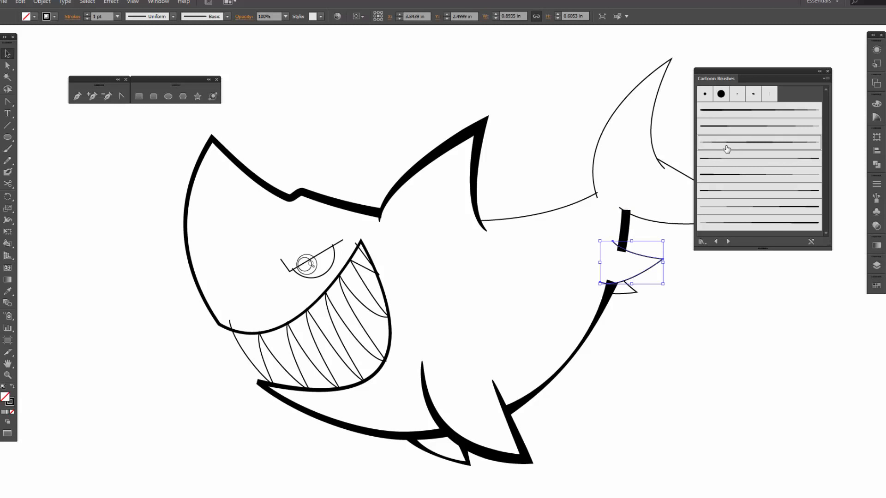
{"action": "left_click", "coordinate": [87, 15]}
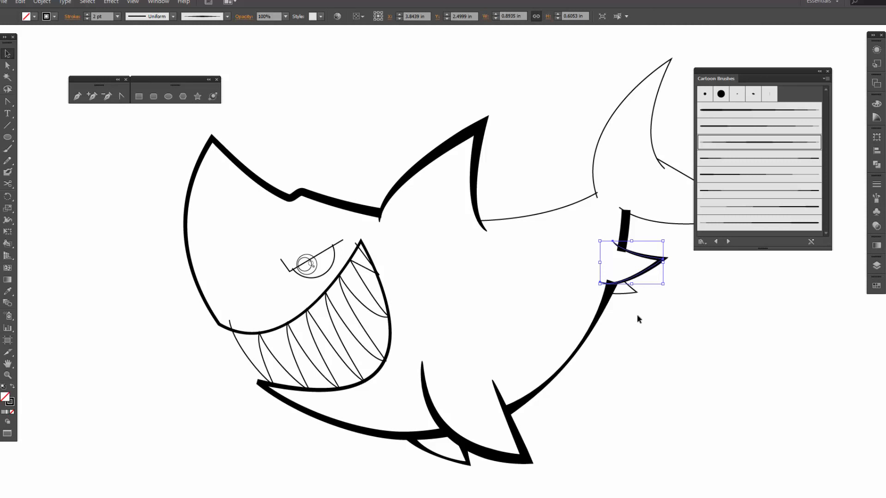
{"action": "left_click", "coordinate": [87, 15]}
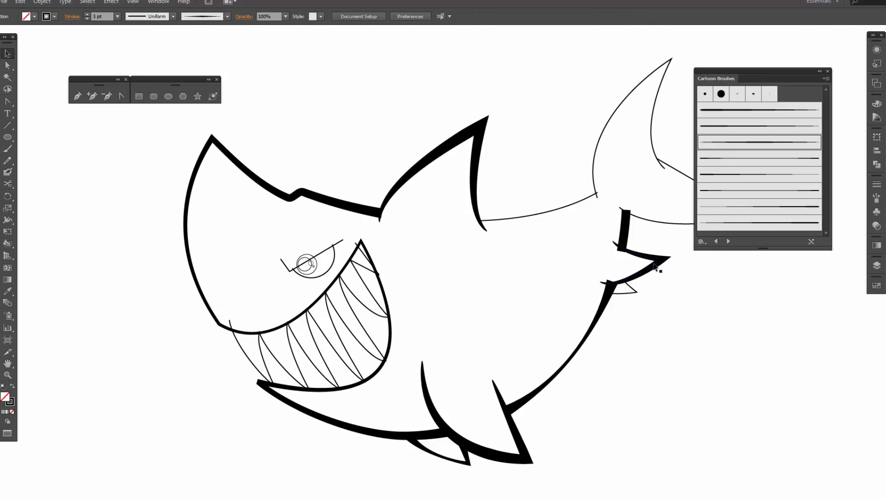
- Extend the rear fin's upper end anchor five nudges left and two up, to about X 3.49 in, Y 2.17 in
{"action": "key", "text": "a"}
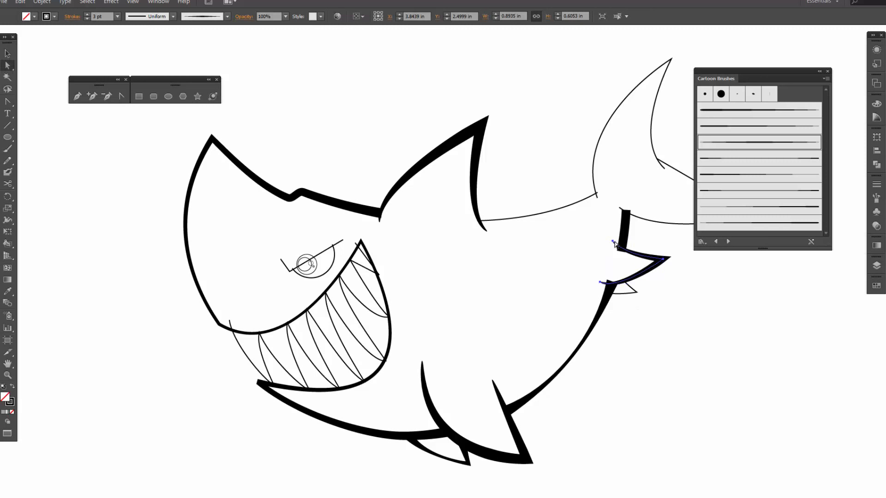
{"action": "left_click", "coordinate": [613, 242]}
{"action": "key", "text": "Left"}
{"action": "key", "text": "Left"}
{"action": "key", "text": "Left"}
{"action": "key", "text": "Left"}
{"action": "key", "text": "Left"}
{"action": "key", "text": "Up"}
{"action": "key", "text": "Up"}
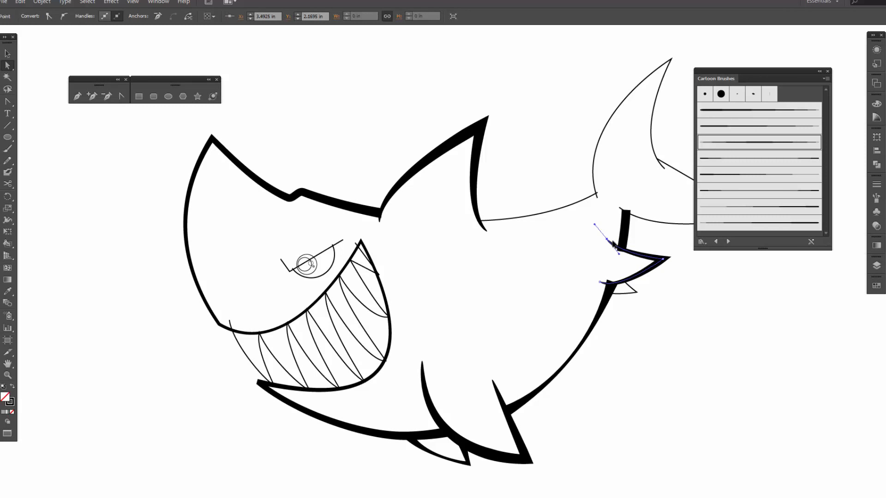
- Extend the rear fin's lower end anchor five nudges left, to about X 3.33 in
{"action": "left_click", "coordinate": [599, 283]}
{"action": "key", "text": "Left"}
{"action": "key", "text": "Left"}
{"action": "key", "text": "Left"}
{"action": "key", "text": "Left"}
{"action": "key", "text": "Left"}
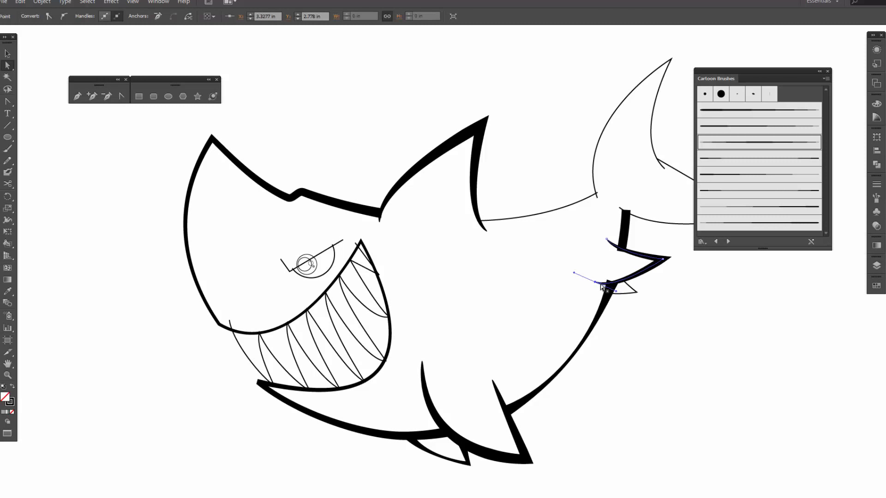
- Apply Art Brush 4 to the small fin beneath the larger rear fin and set its stroke to 2 pt
{"action": "left_click", "coordinate": [632, 293]}
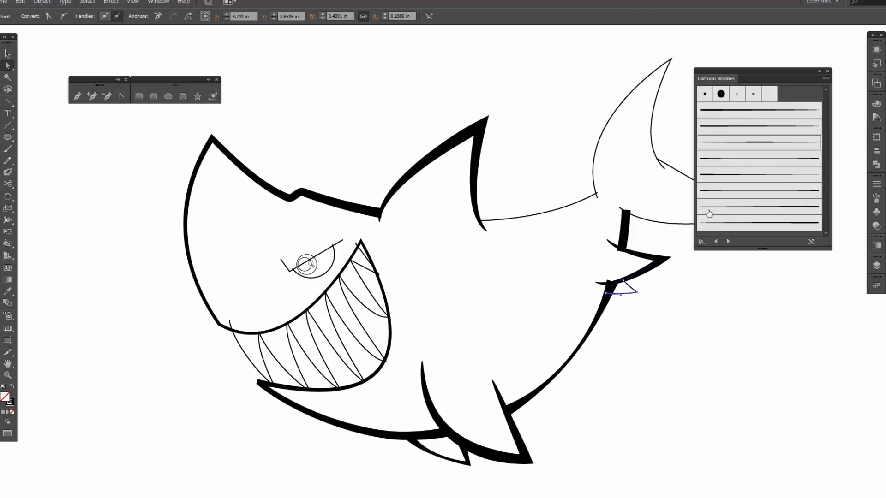
{"action": "left_click", "coordinate": [709, 162]}
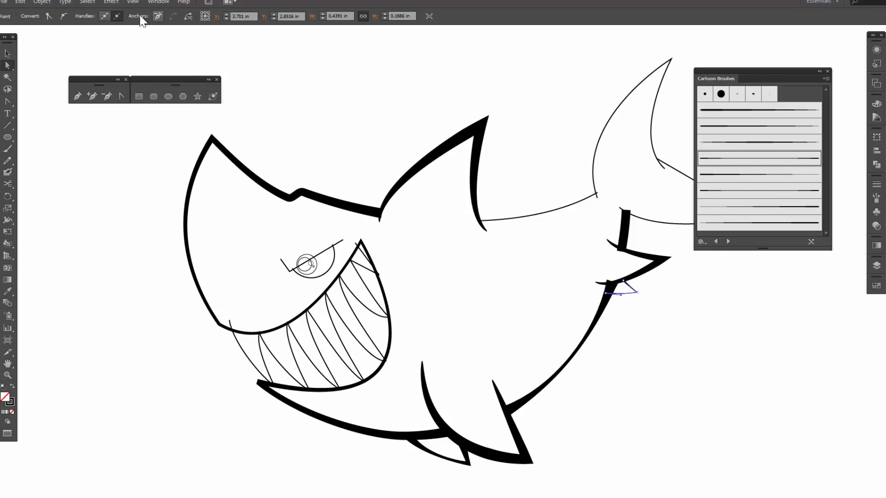
{"action": "left_click", "coordinate": [7, 53]}
{"action": "left_click", "coordinate": [722, 315]}
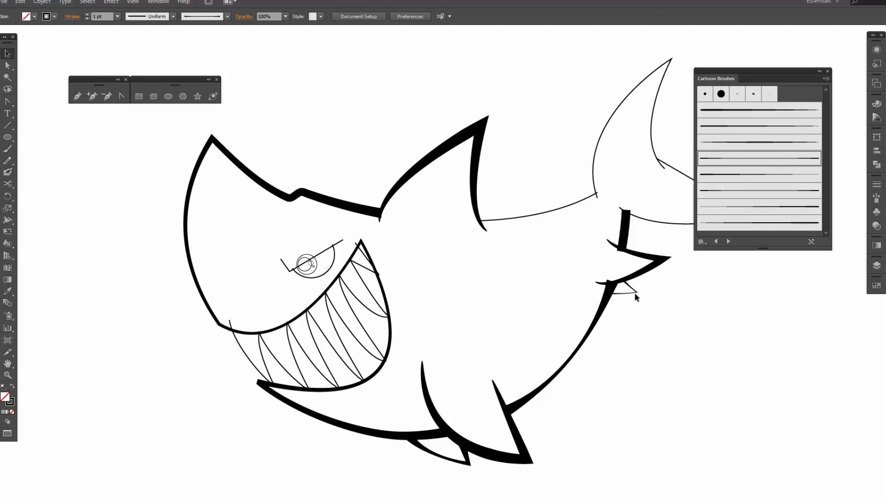
{"action": "left_click", "coordinate": [633, 295]}
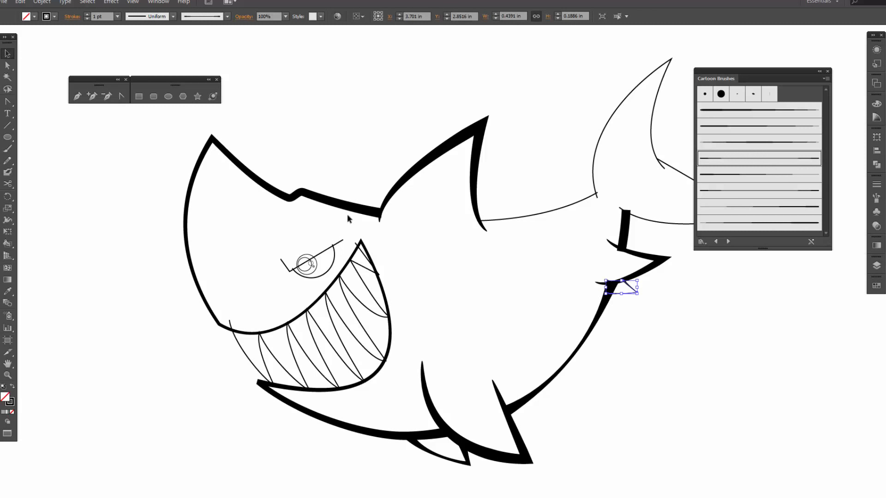
{"action": "left_click", "coordinate": [87, 14]}
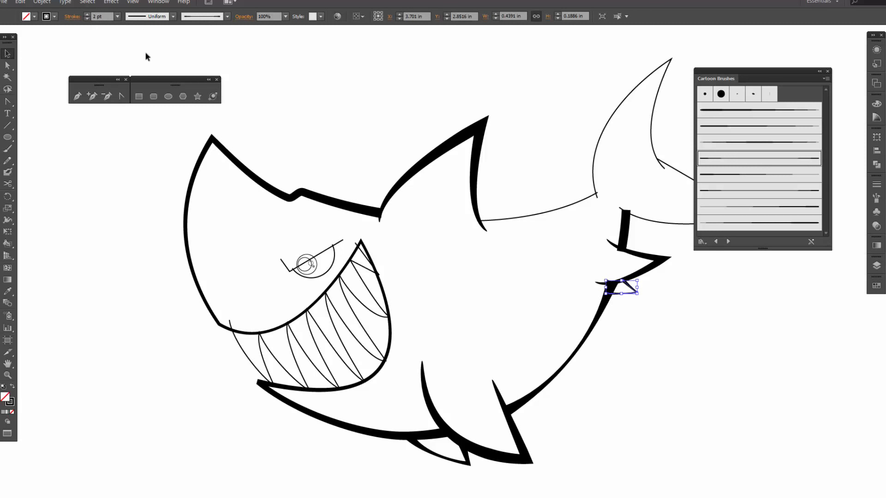
- Give the back line between the dorsal fin and the tail Art Brush 4 with an 8 pt stroke, and deselect it
{"action": "left_click", "coordinate": [577, 202]}
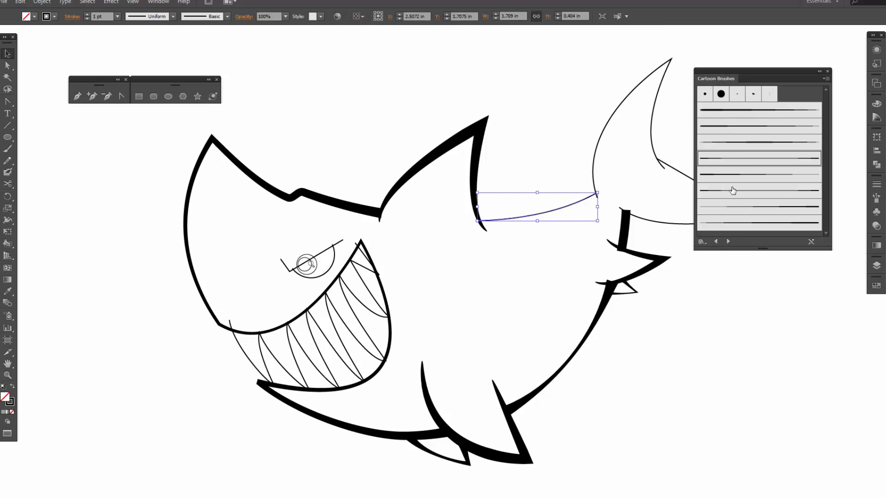
{"action": "left_click", "coordinate": [734, 162]}
{"action": "left_click", "coordinate": [87, 14]}
{"action": "left_click", "coordinate": [87, 14]}
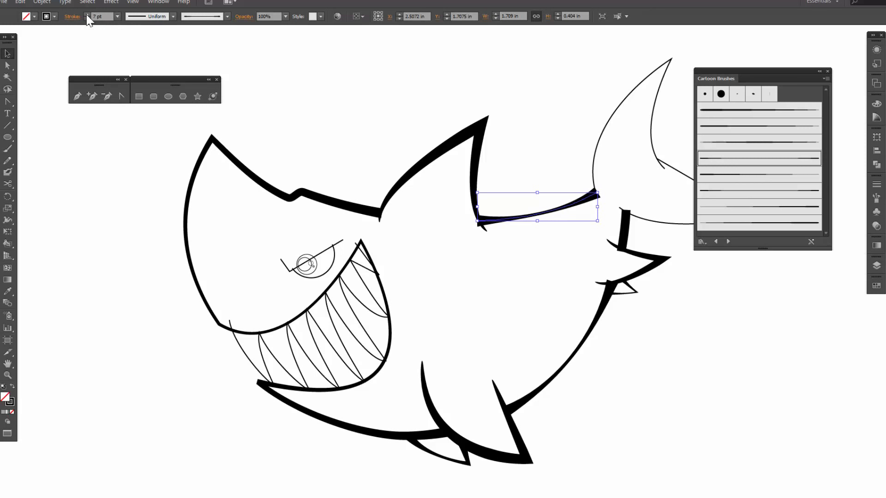
{"action": "left_click", "coordinate": [87, 14]}
{"action": "left_click", "coordinate": [87, 14]}
{"action": "left_click", "coordinate": [480, 250]}
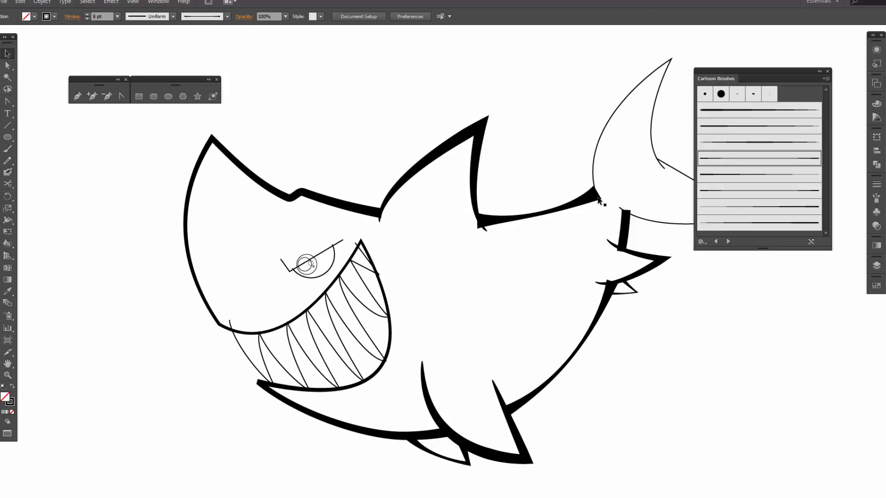
- Apply the brush tapered at both ends to the upper tail fin and set its stroke to 4 pt
{"action": "left_click", "coordinate": [594, 173]}
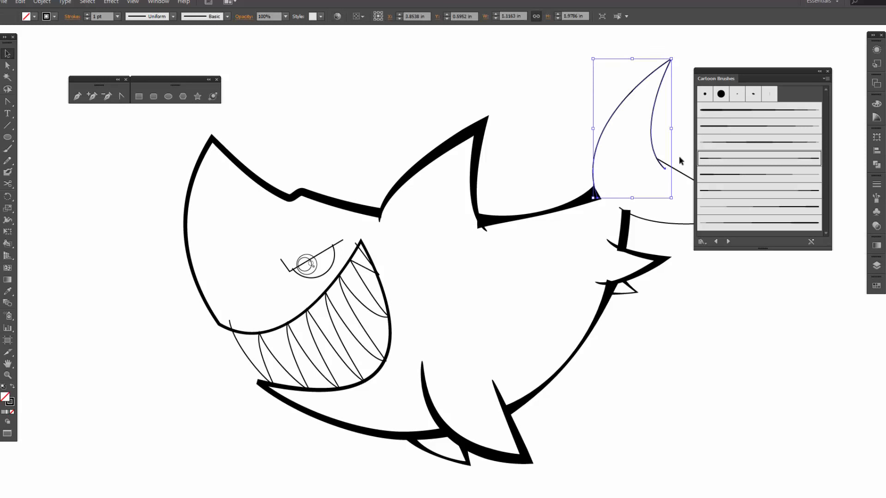
{"action": "left_click", "coordinate": [726, 143]}
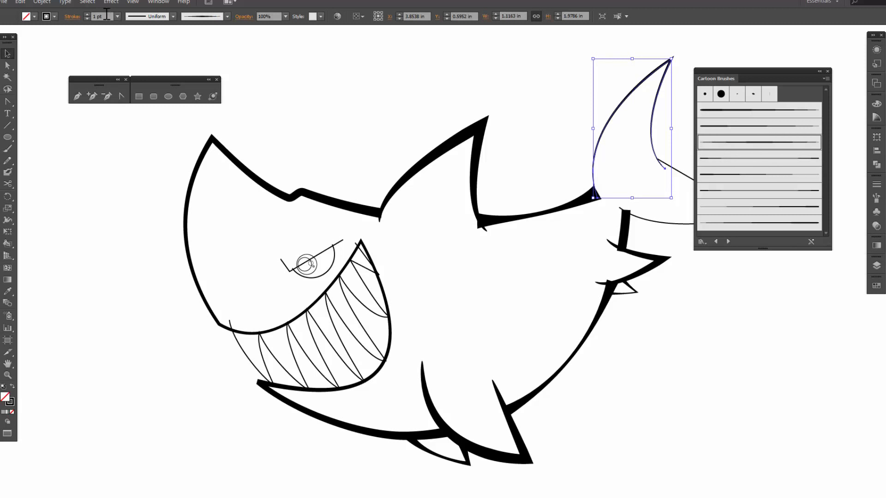
{"action": "left_click", "coordinate": [87, 14]}
{"action": "left_click", "coordinate": [86, 14]}
{"action": "left_click", "coordinate": [86, 14]}
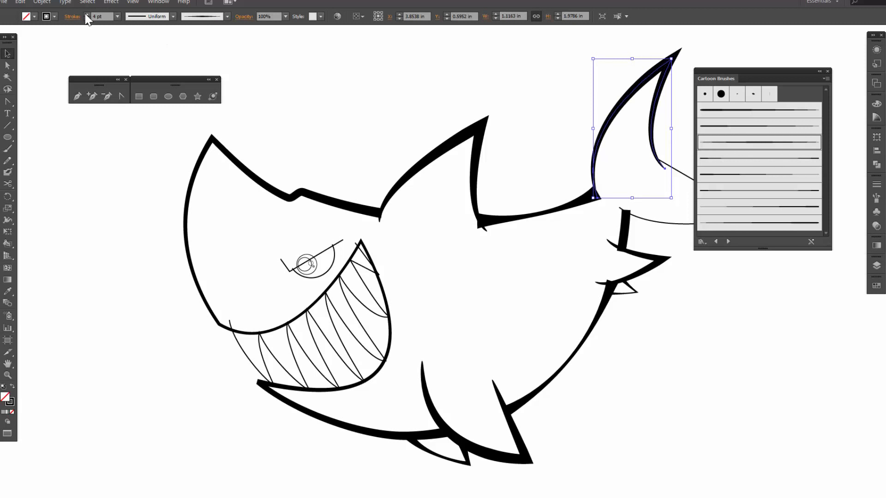
- Extend the upper tail fin's end anchor at the back line one nudge right and three down, to about X 3.37 in, Y 1.68 in
{"action": "key", "text": "a"}
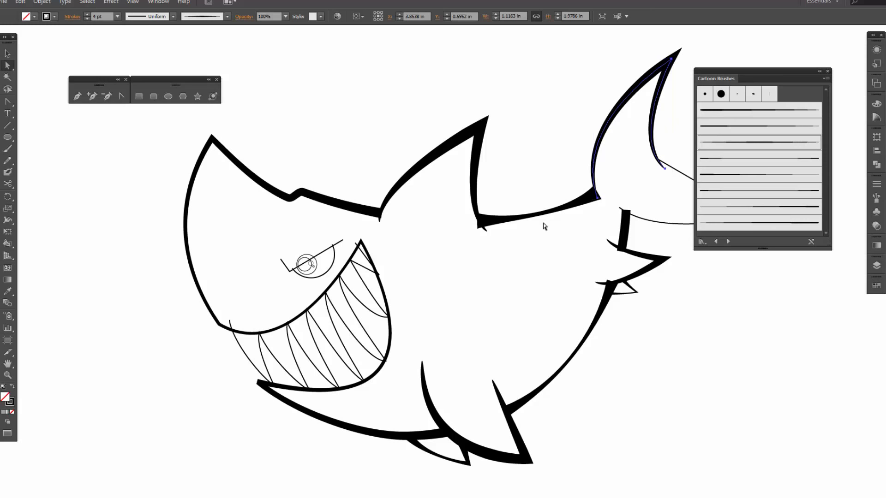
{"action": "left_click", "coordinate": [597, 210]}
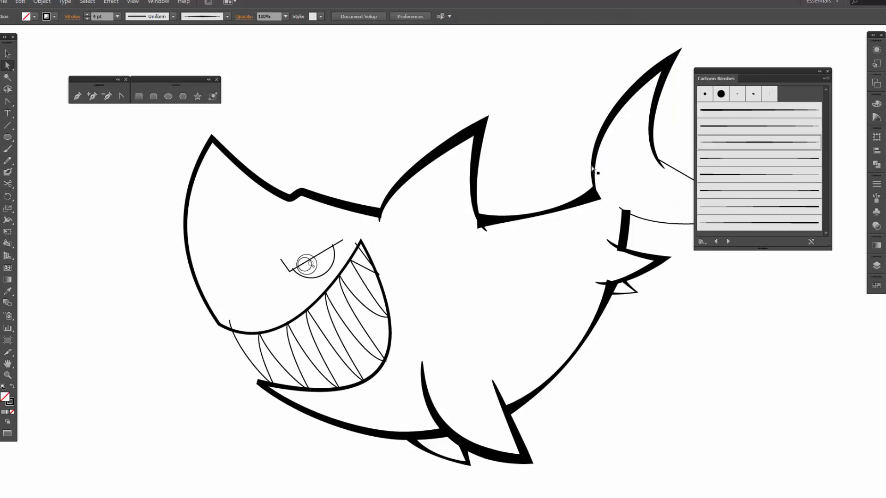
{"action": "left_click", "coordinate": [596, 197]}
{"action": "left_click", "coordinate": [598, 198]}
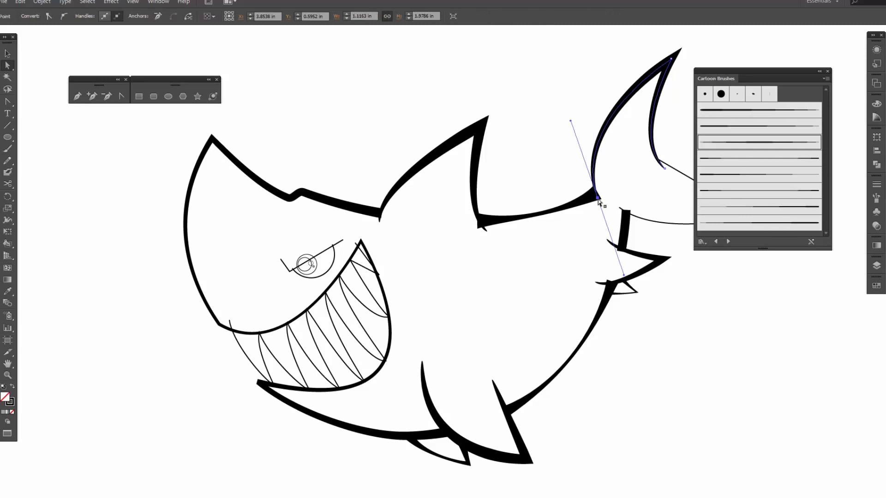
{"action": "key", "text": "Right"}
{"action": "key", "text": "Down"}
{"action": "key", "text": "Down"}
{"action": "key", "text": "Down"}
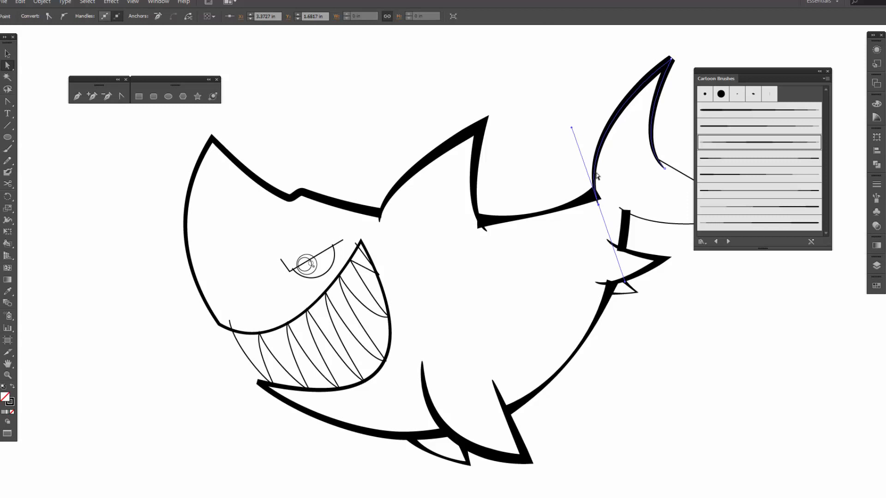
{"action": "key", "text": "z"}
{"action": "left_click_drag", "start_coordinate": [571, 152], "coordinate": [623, 216]}
{"action": "scroll", "coordinate": [524, 303], "scroll_direction": "down", "scroll_amount": 3}
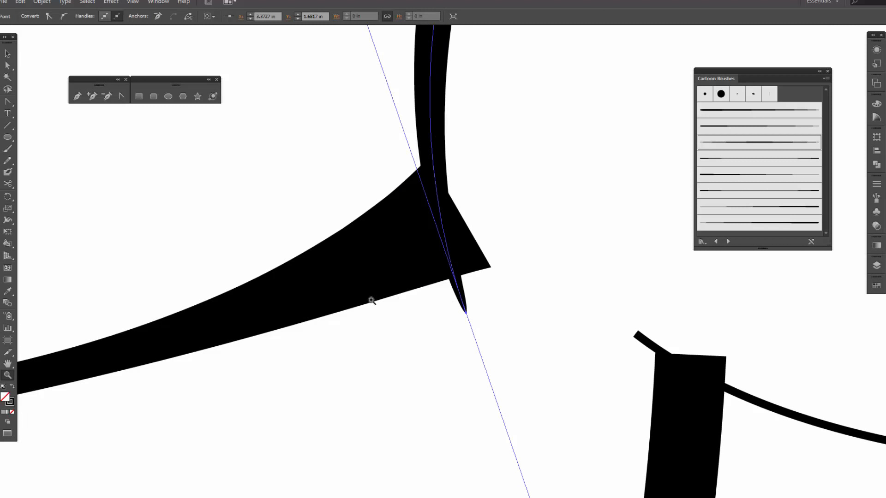
- Give the lower tail fin the brush tapered at both ends with a 5 pt stroke
{"action": "left_click", "coordinate": [489, 286], "text": "alt"}
{"action": "left_click", "coordinate": [488, 287], "text": "alt"}
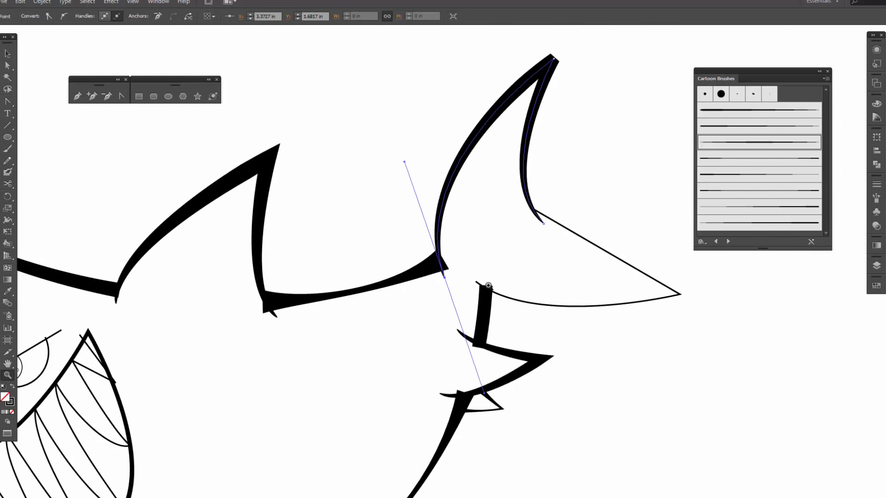
{"action": "key", "text": "v"}
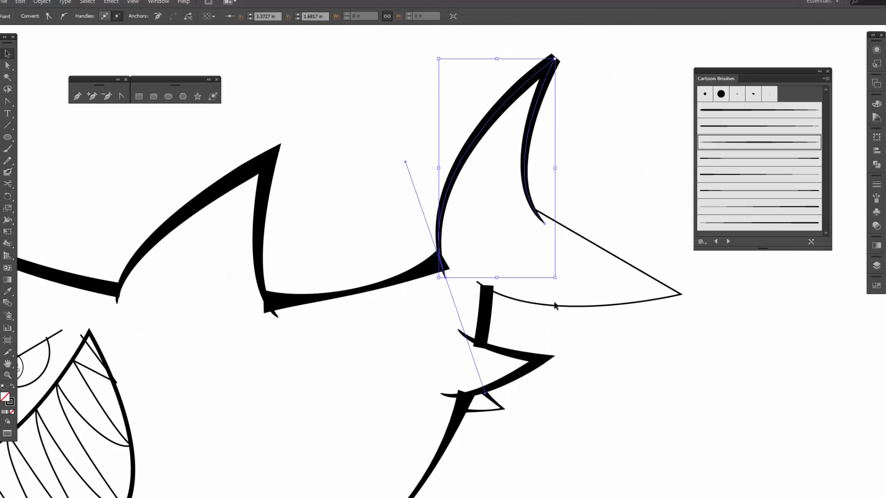
{"action": "left_click", "coordinate": [554, 309]}
{"action": "left_click", "coordinate": [553, 306]}
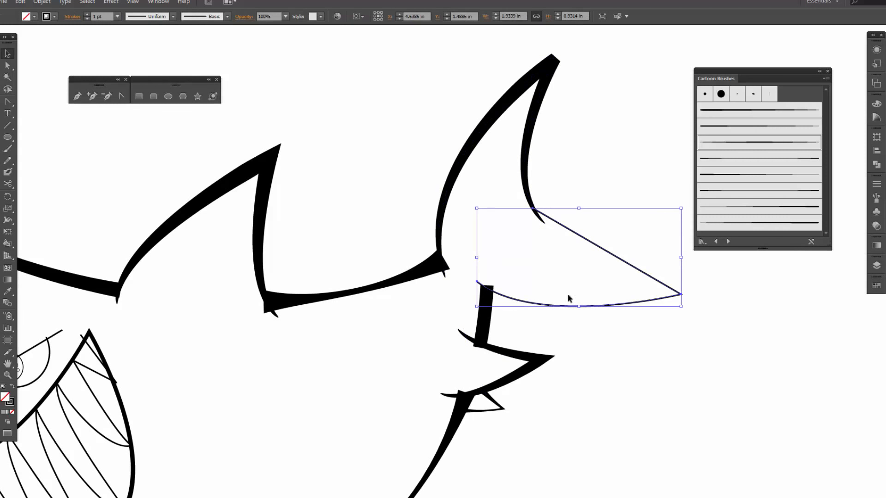
{"action": "left_click", "coordinate": [765, 145]}
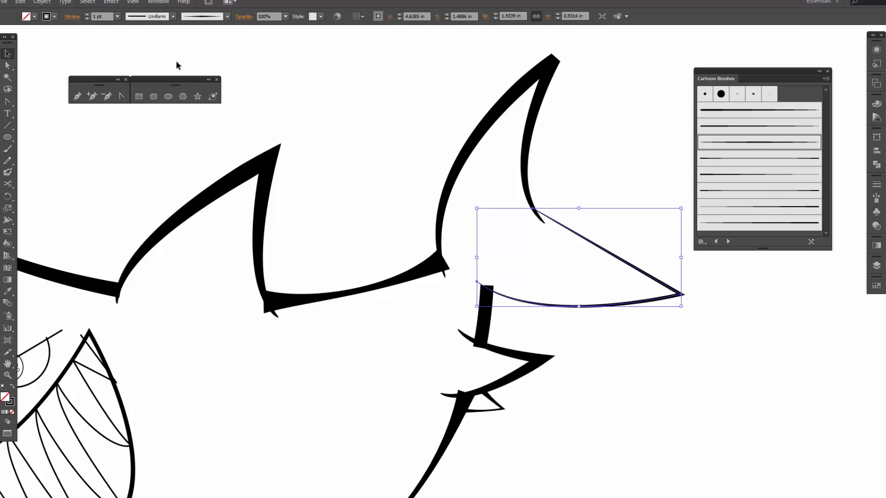
{"action": "left_click", "coordinate": [87, 14]}
{"action": "left_click", "coordinate": [86, 13]}
{"action": "left_click", "coordinate": [86, 13]}
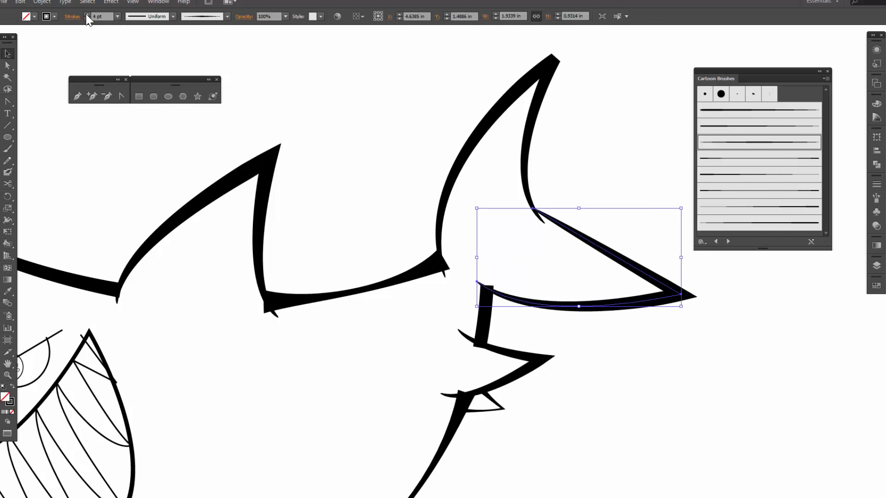
{"action": "left_click", "coordinate": [86, 14]}
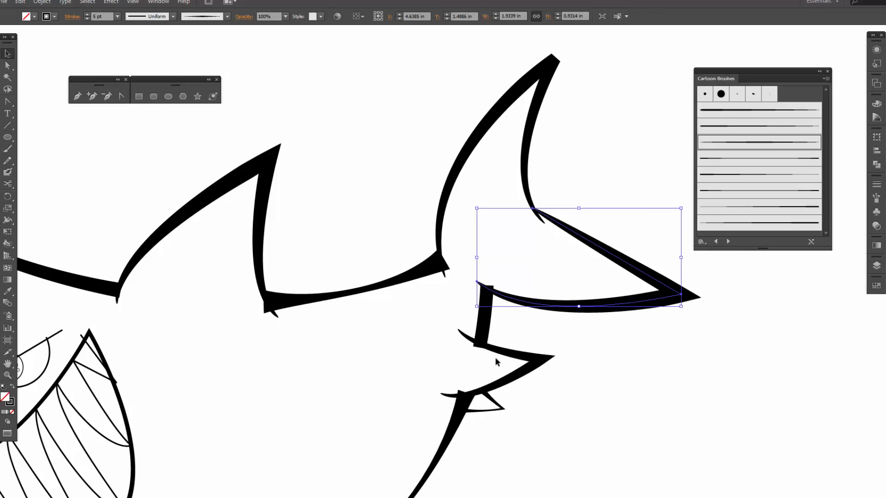
- Apply the brush tapered at both ends to the angled brow line over the eye, set its stroke to 2 pt, and deselect it
{"action": "left_click_drag", "start_coordinate": [378, 372], "coordinate": [622, 257]}
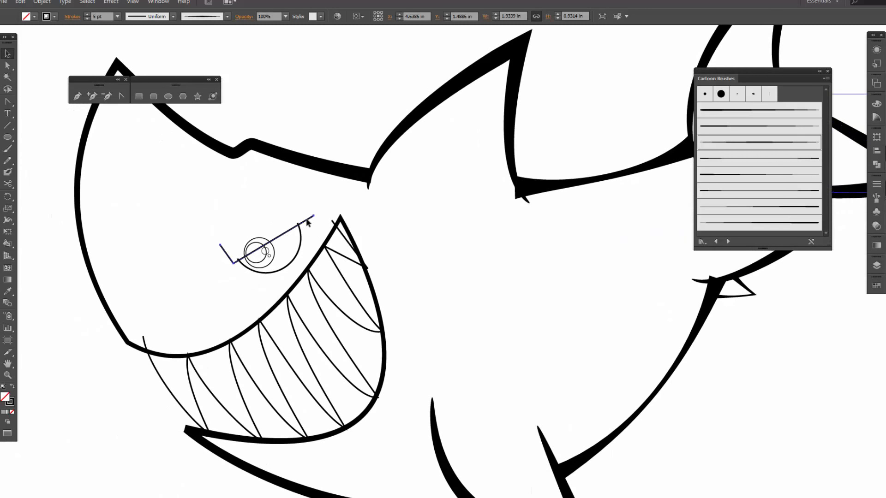
{"action": "left_click", "coordinate": [304, 226]}
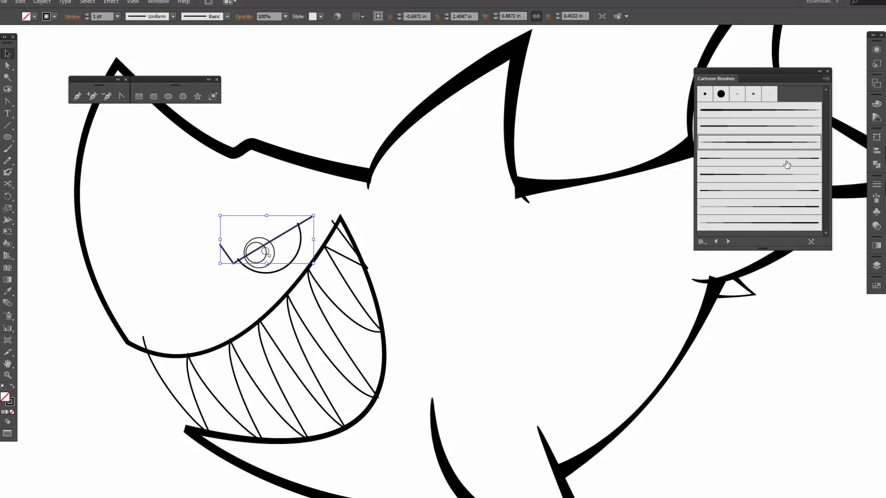
{"action": "left_click", "coordinate": [747, 146]}
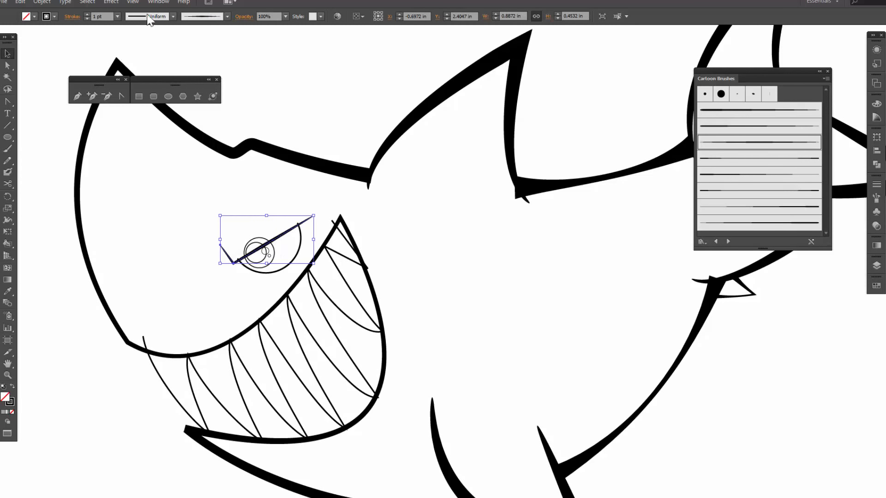
{"action": "left_click", "coordinate": [87, 15]}
{"action": "left_click", "coordinate": [261, 289]}
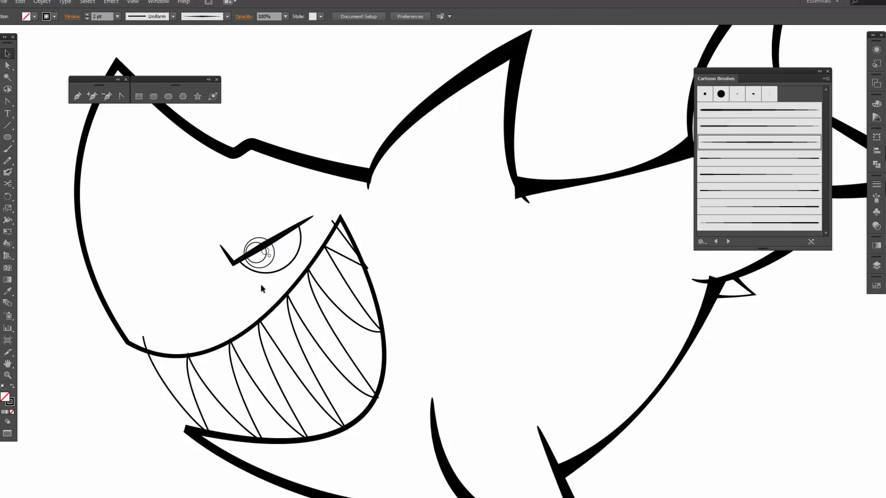
- Apply Art Brush 4 to the curved lower outline of the eye, raise its stroke weight by one point, and deselect it
{"action": "left_click", "coordinate": [289, 270]}
{"action": "left_click", "coordinate": [720, 158]}
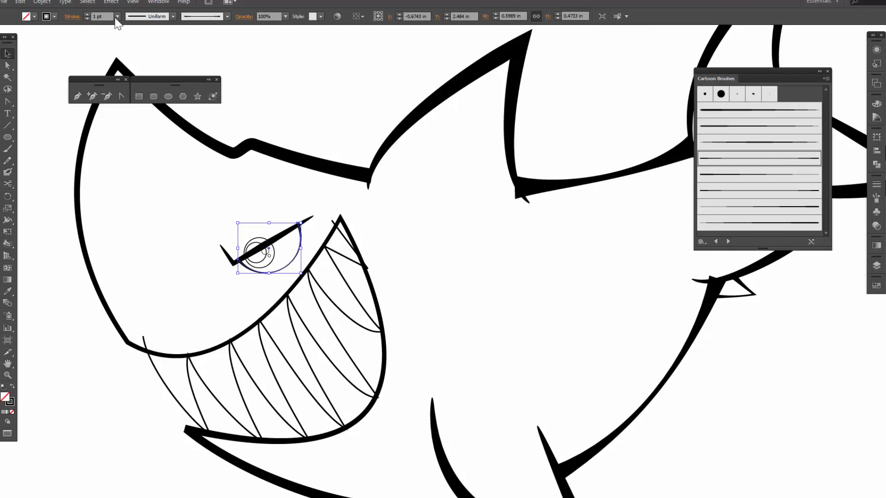
{"action": "left_click", "coordinate": [87, 14]}
{"action": "left_click", "coordinate": [132, 218]}
- Compare several tapered art brushes on the teeth lines, settle on Art Brush 4 at 1 pt, and deselect the teeth
{"action": "left_click", "coordinate": [194, 399]}
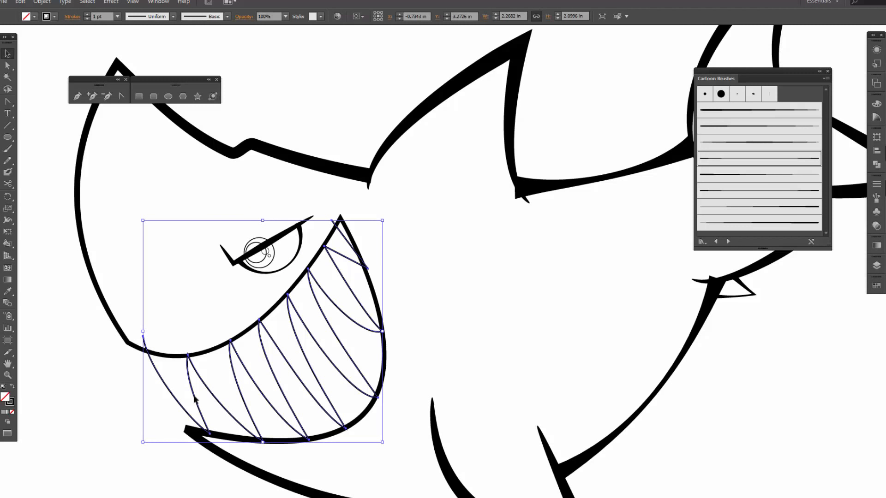
{"action": "left_click", "coordinate": [745, 143]}
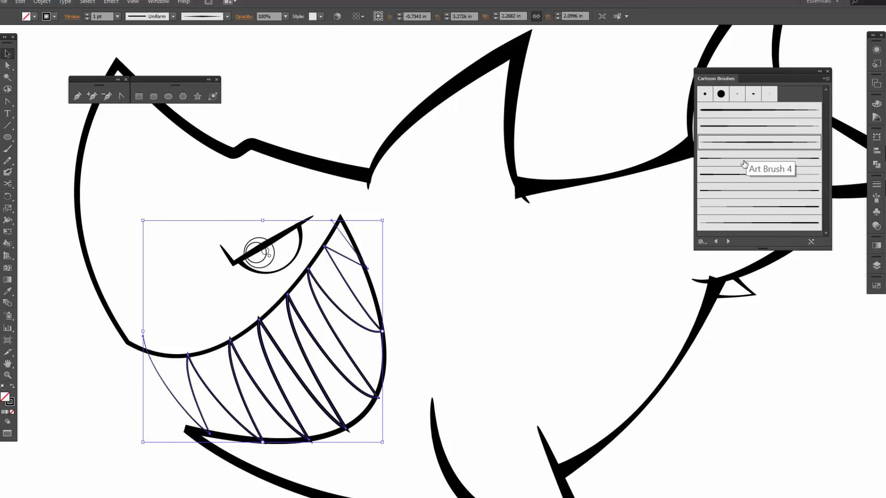
{"action": "left_click", "coordinate": [744, 163]}
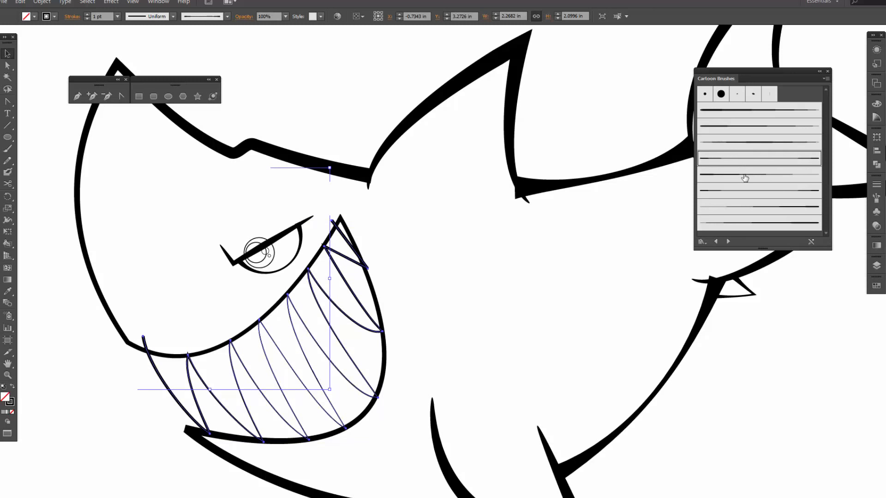
{"action": "left_click", "coordinate": [741, 208]}
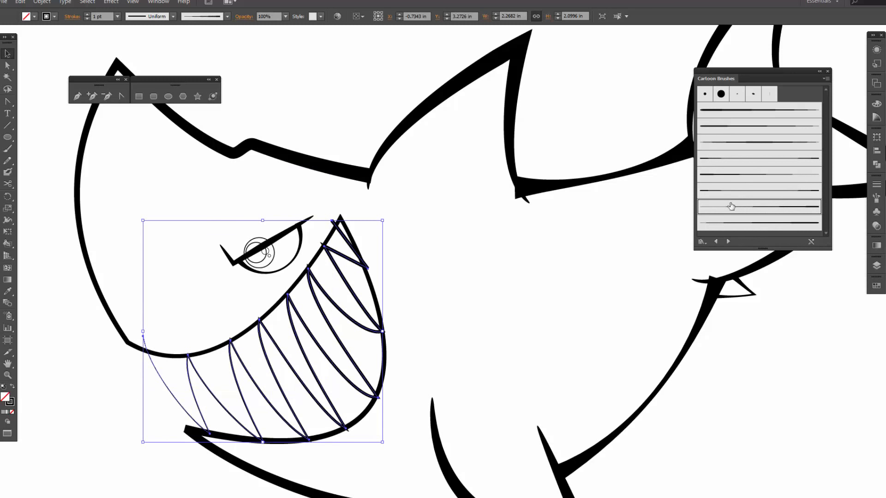
{"action": "left_click", "coordinate": [750, 141]}
{"action": "left_click", "coordinate": [744, 159]}
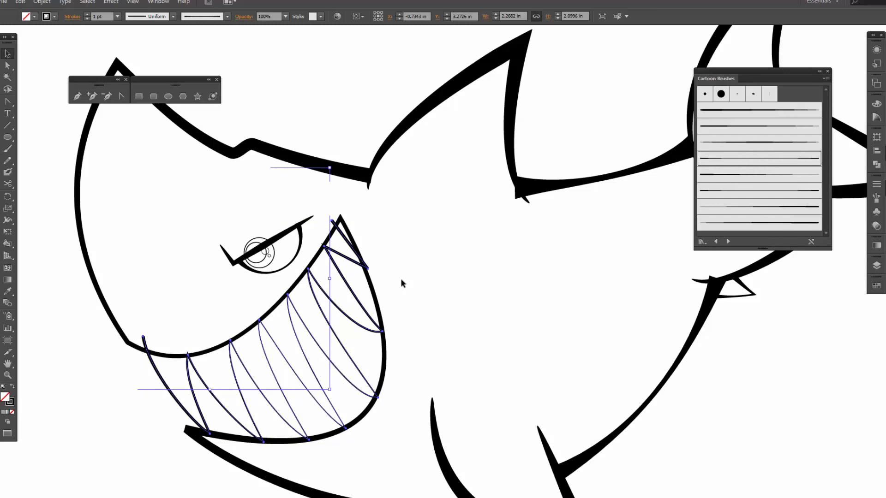
{"action": "key", "text": "ctrl+minus"}
{"action": "key", "text": "ctrl+minus"}
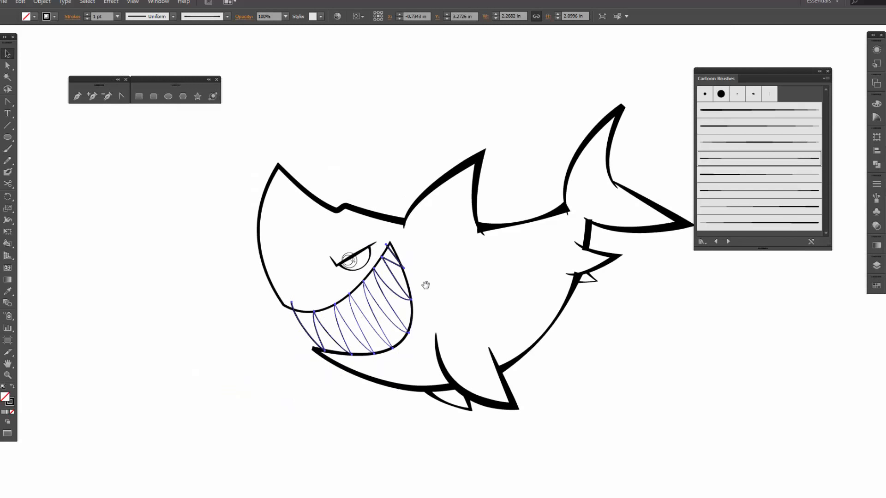
{"action": "left_click_drag", "start_coordinate": [495, 288], "coordinate": [473, 289]}
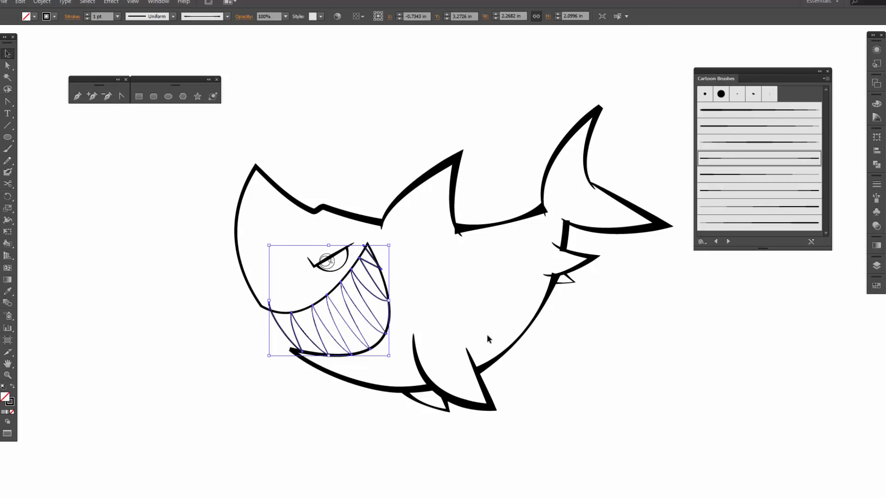
{"action": "left_click", "coordinate": [507, 187]}
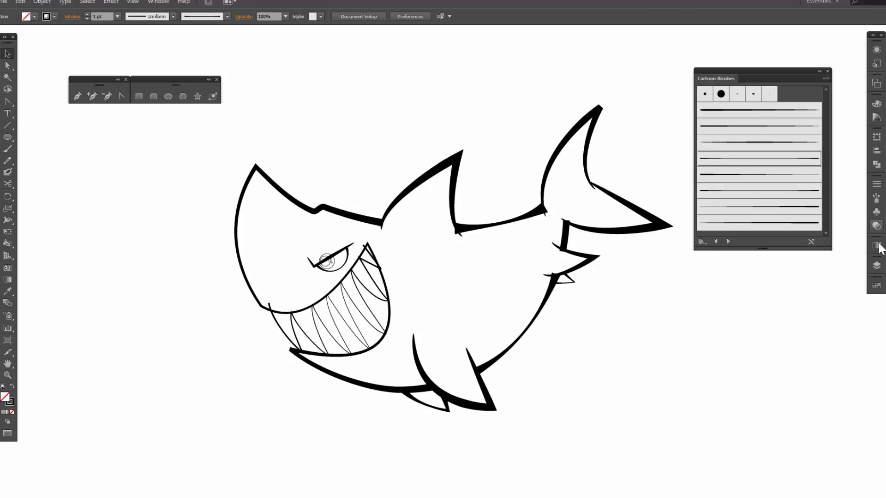
- Duplicate the LINE WORK copy layer, hide the original copy, and make the LINE WORK copy 2 layer active
{"action": "left_click", "coordinate": [875, 268]}
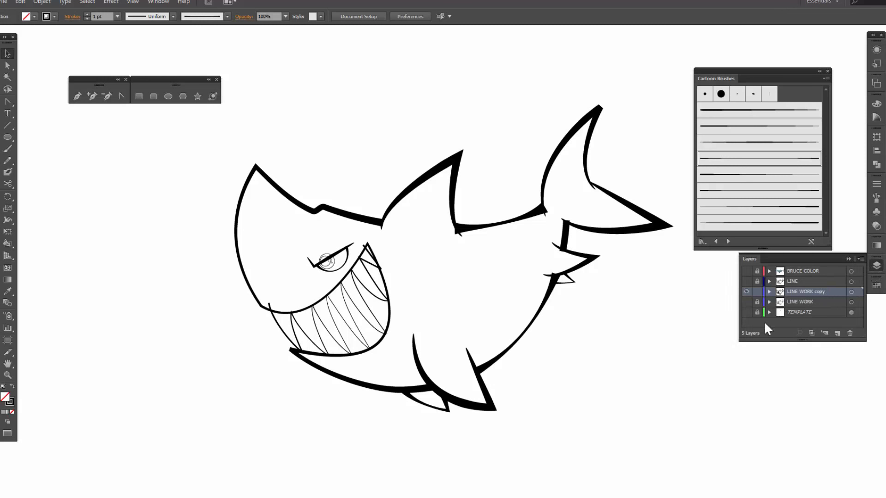
{"action": "left_click", "coordinate": [859, 259]}
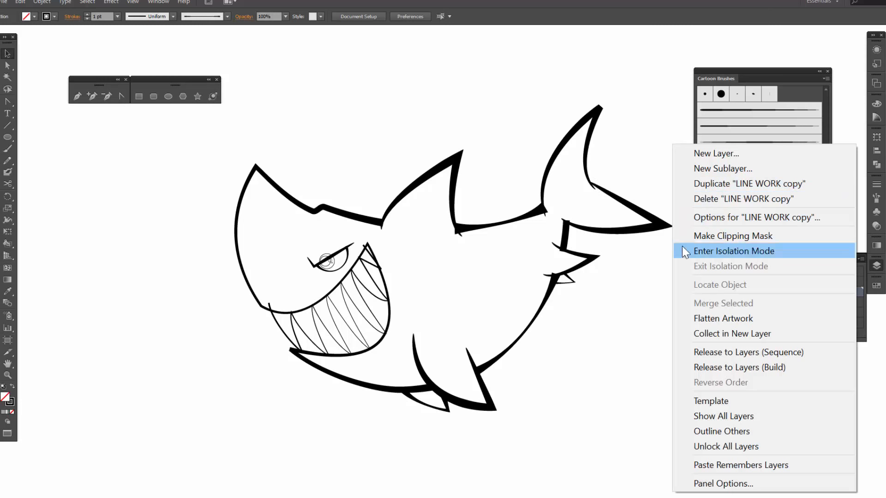
{"action": "left_click", "coordinate": [632, 264]}
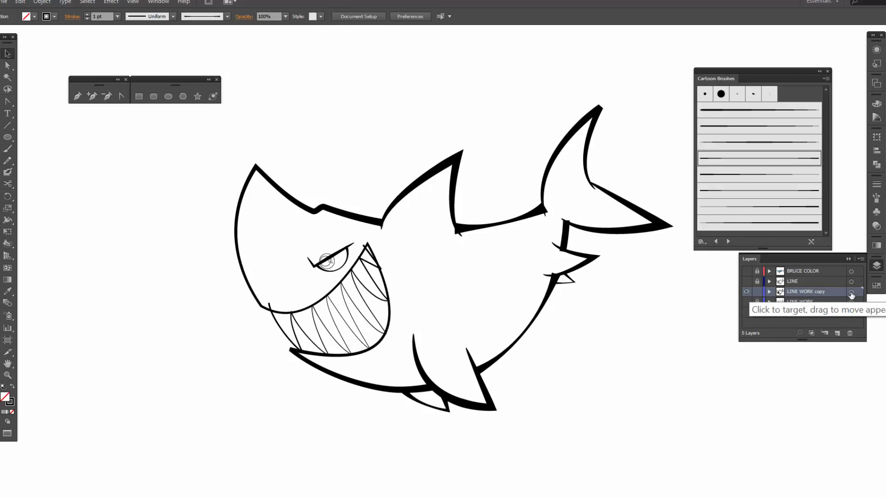
{"action": "left_click", "coordinate": [858, 259]}
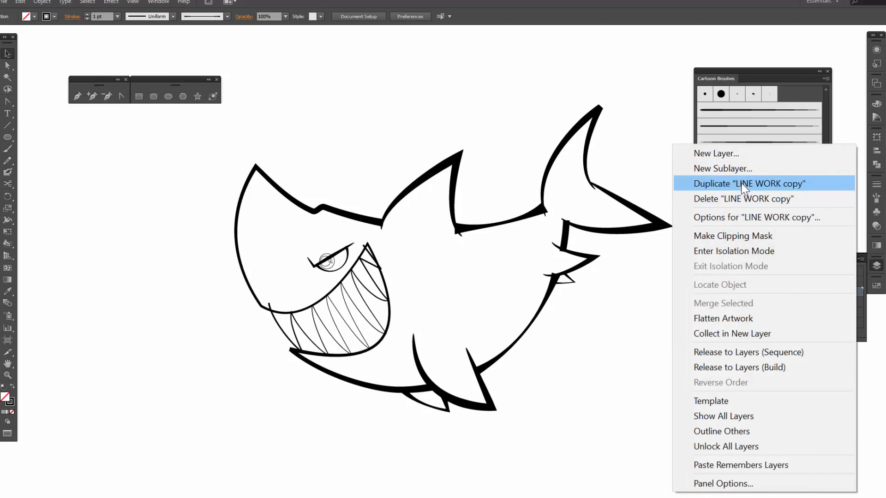
{"action": "left_click", "coordinate": [741, 184]}
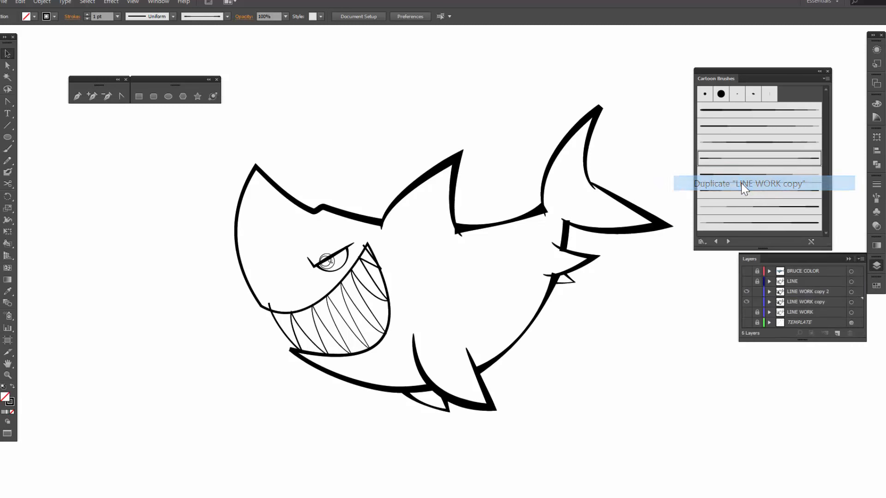
{"action": "left_click", "coordinate": [747, 302]}
{"action": "left_click", "coordinate": [795, 291]}
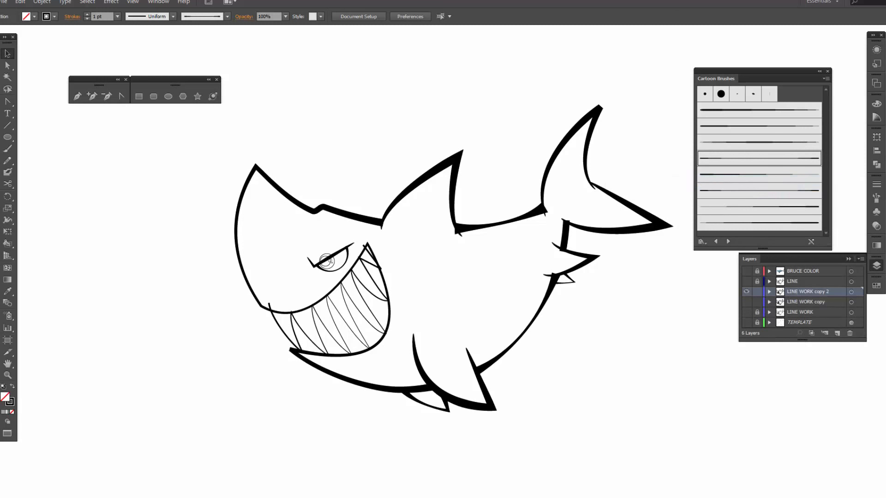
- Expand the appearance of all artwork on LINE WORK copy 2, then expand its fill and stroke and deselect it
{"action": "left_click", "coordinate": [850, 293]}
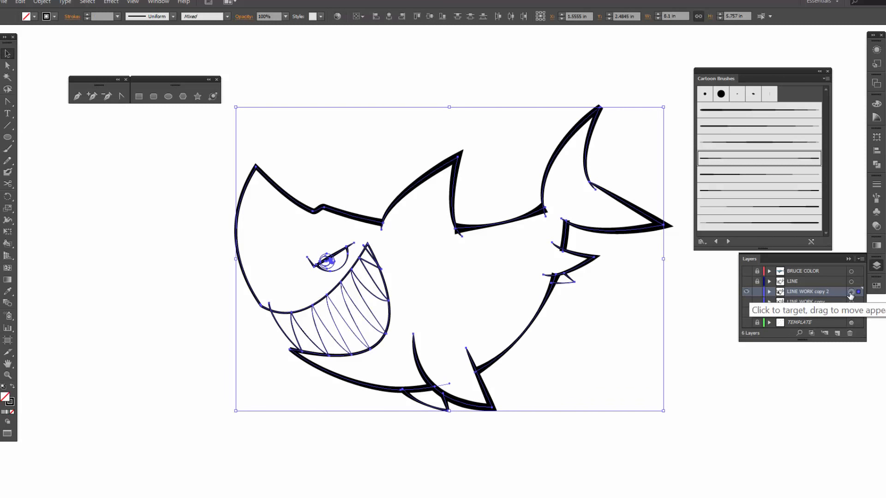
{"action": "left_click", "coordinate": [42, 2]}
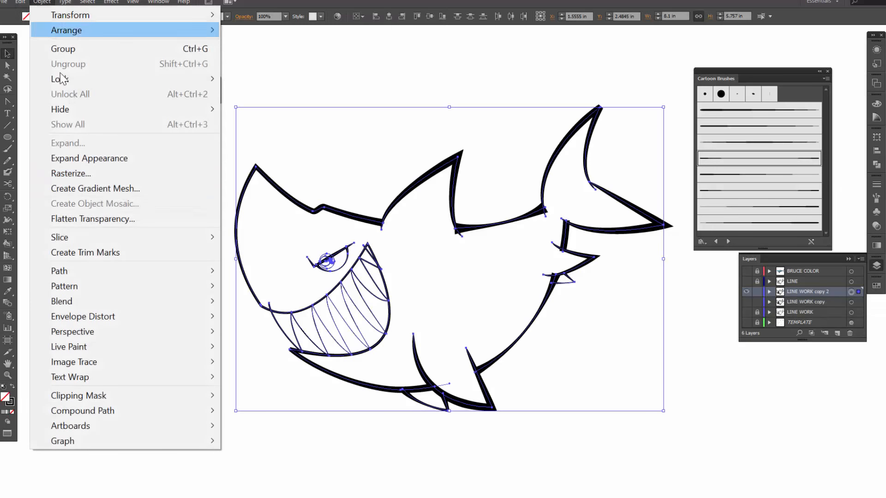
{"action": "left_click", "coordinate": [102, 159]}
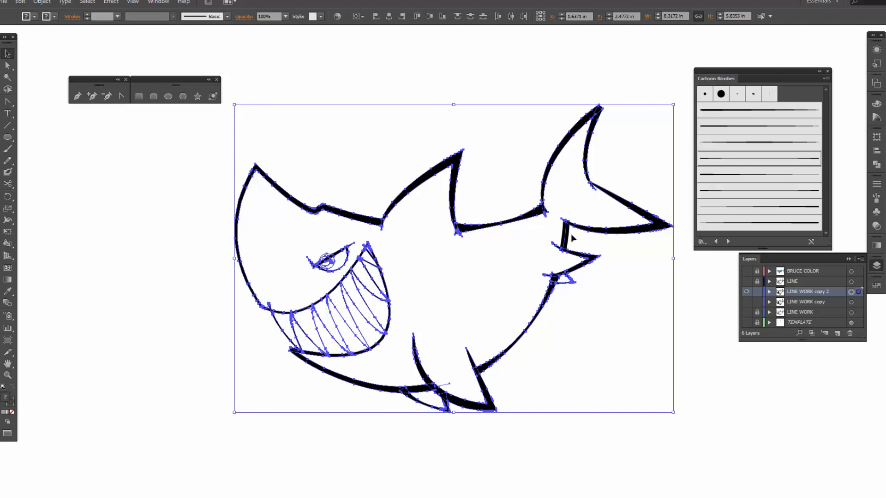
{"action": "left_click", "coordinate": [41, 2]}
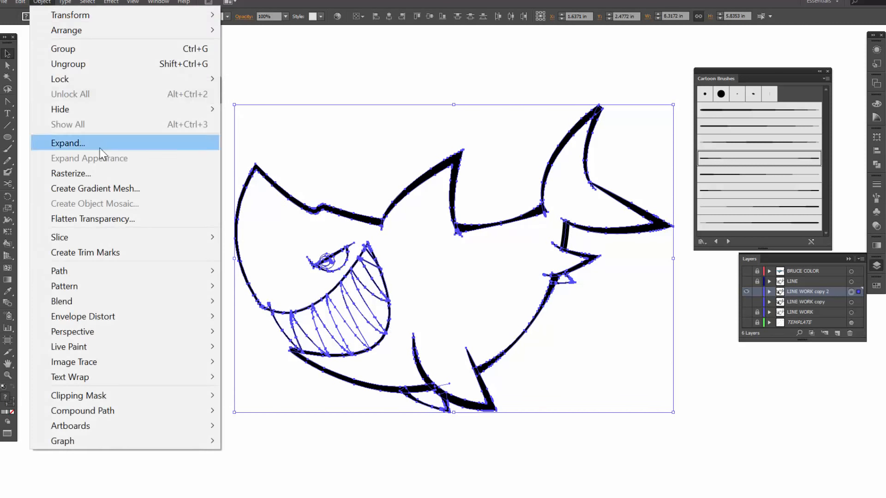
{"action": "left_click", "coordinate": [95, 143]}
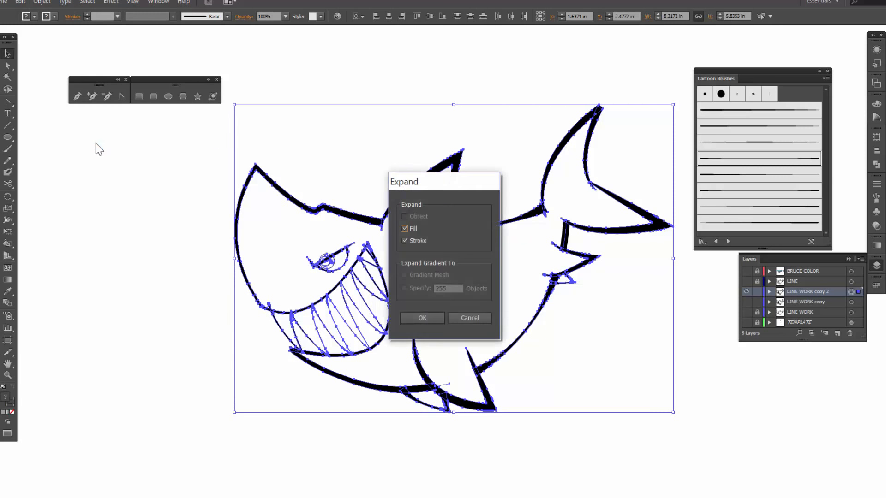
{"action": "left_click", "coordinate": [423, 318]}
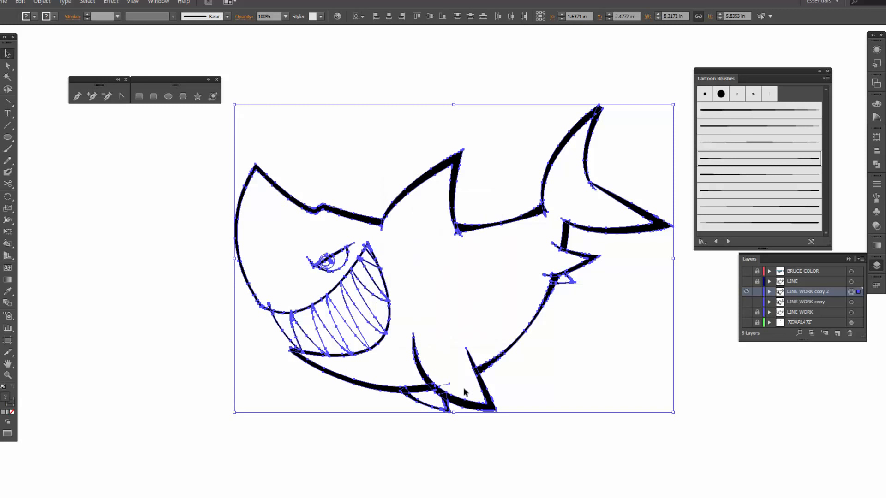
{"action": "left_click", "coordinate": [412, 302]}
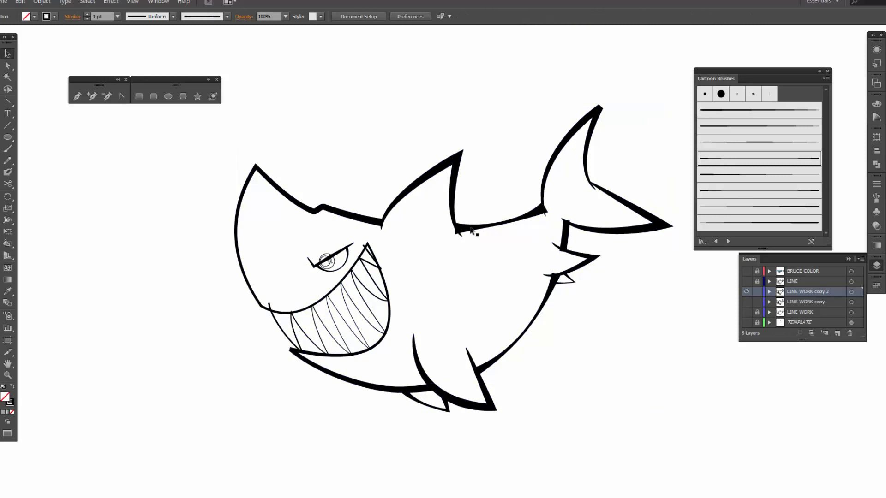
- Erase the part of the back line that sticks out past the rear base of the dorsal fin
{"action": "key", "text": "z"}
{"action": "left_click_drag", "start_coordinate": [360, 186], "coordinate": [484, 265]}
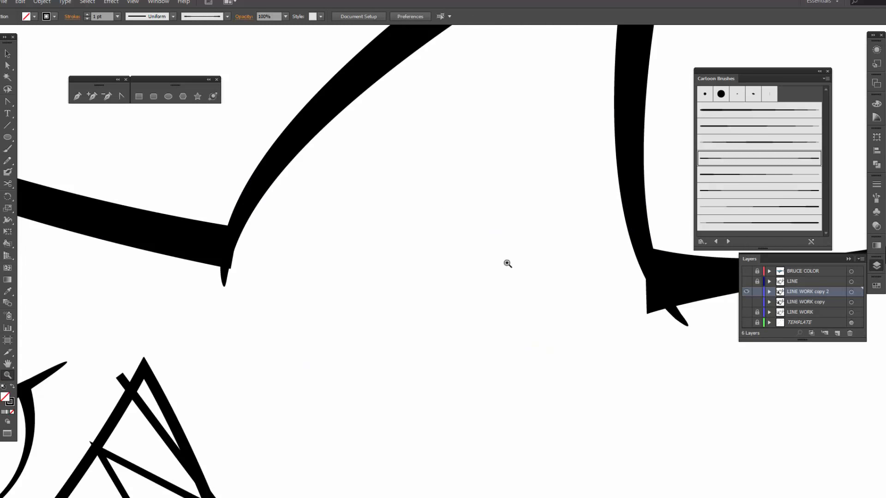
{"action": "left_click_drag", "start_coordinate": [600, 326], "coordinate": [371, 281]}
{"action": "key", "text": "v"}
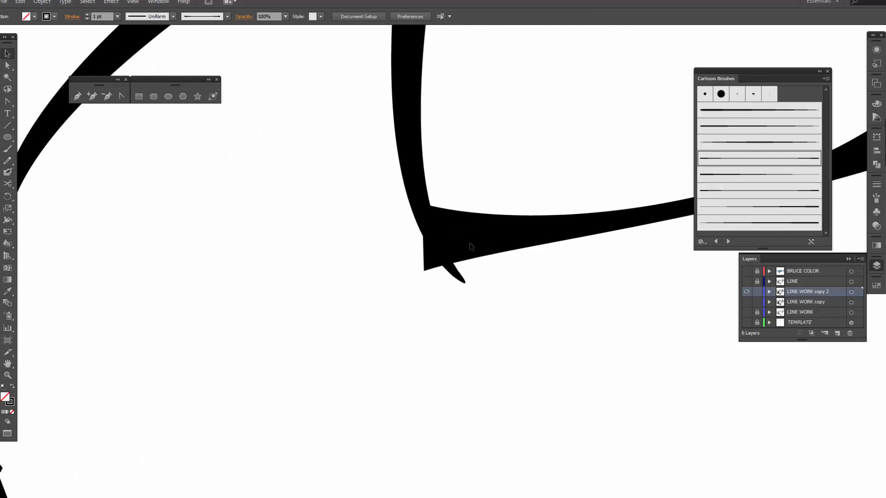
{"action": "left_click", "coordinate": [468, 249]}
{"action": "key", "text": "shift+e"}
{"action": "mouse_move", "coordinate": [414, 230]}
{"action": "left_mouse_down"}
{"action": "mouse_move", "coordinate": [442, 270]}
{"action": "mouse_move", "coordinate": [426, 273]}
{"action": "mouse_move", "coordinate": [425, 211]}
{"action": "left_mouse_up"}
- Erase the end of the back line that sticks out past the base of the upper tail fin
{"action": "left_click_drag", "start_coordinate": [617, 262], "coordinate": [200, 303]}
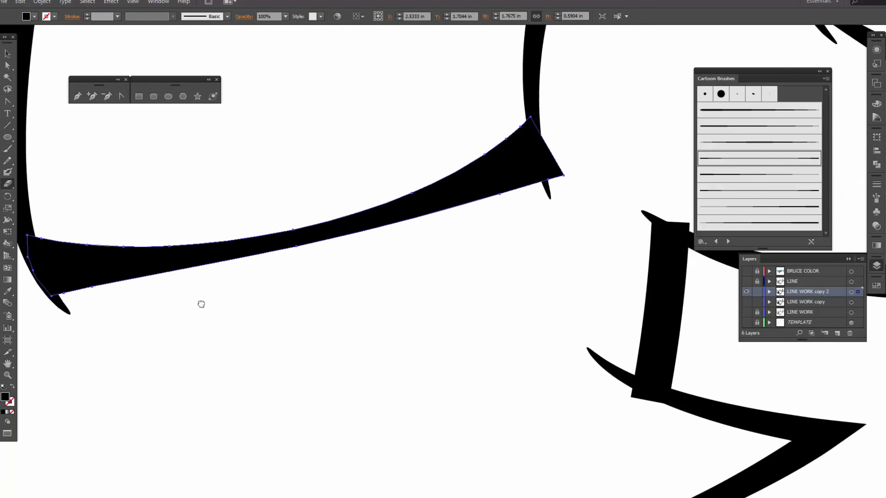
{"action": "key", "text": "v"}
{"action": "left_click", "coordinate": [334, 239]}
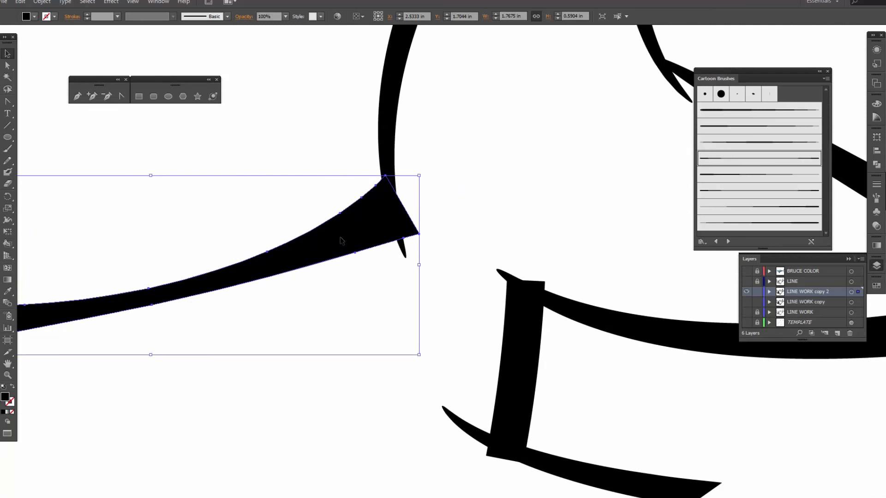
{"action": "key", "text": "shift+e"}
{"action": "mouse_move", "coordinate": [390, 179]}
{"action": "left_mouse_down"}
{"action": "mouse_move", "coordinate": [410, 238]}
{"action": "mouse_move", "coordinate": [406, 197]}
{"action": "left_mouse_up"}
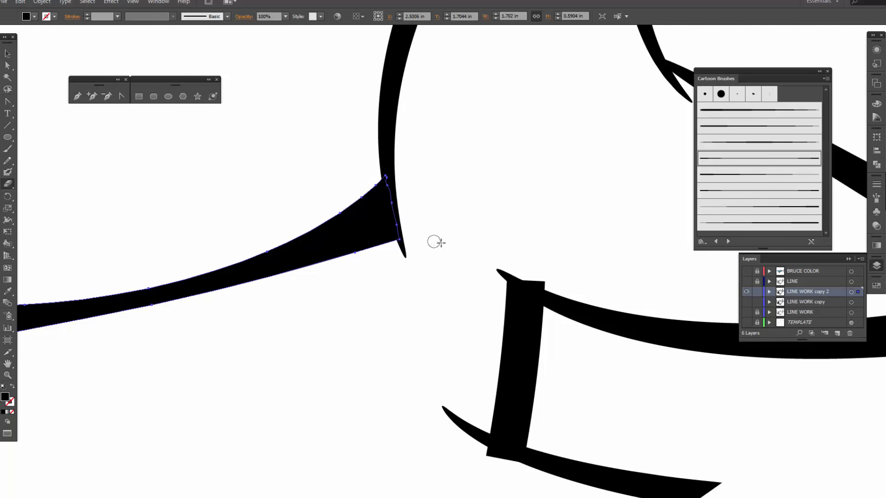
- Erase the overhanging ends of the short thick line joining the tail fin to the small fin below it
{"action": "left_click_drag", "start_coordinate": [524, 245], "coordinate": [409, 224]}
{"action": "key", "text": "v"}
{"action": "left_click", "coordinate": [405, 345]}
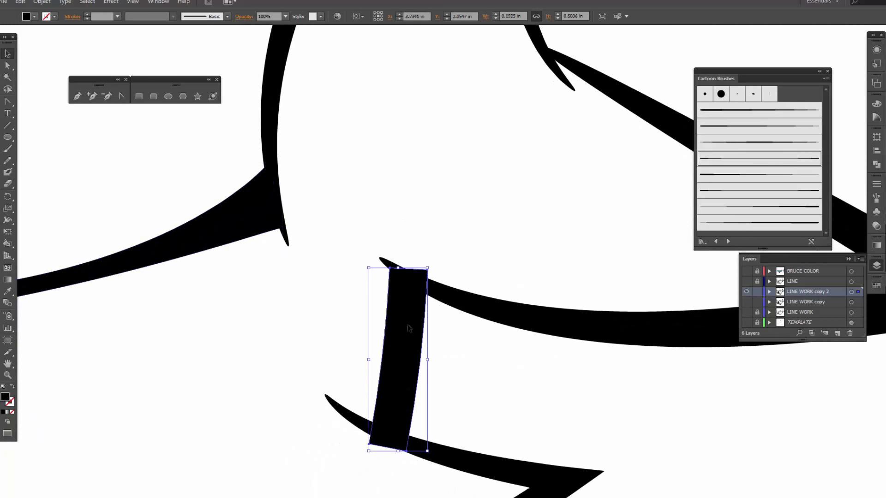
{"action": "key", "text": "shift+e"}
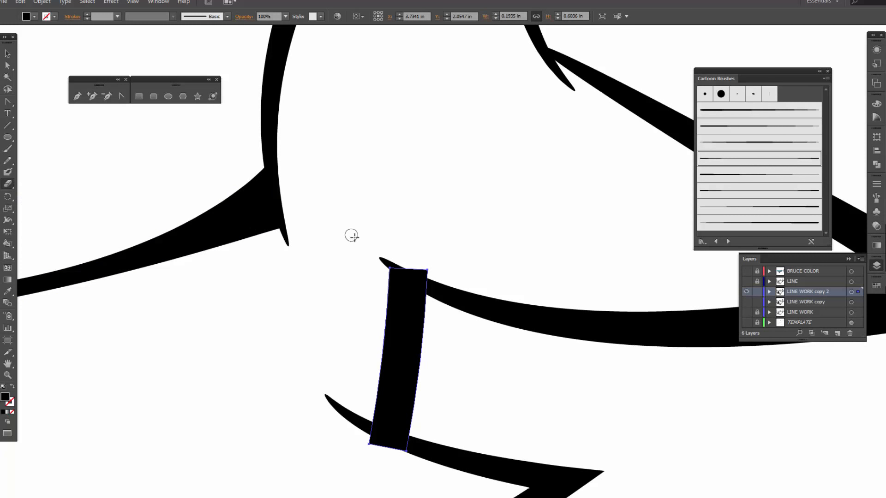
{"action": "left_click_drag", "start_coordinate": [389, 257], "coordinate": [440, 282]}
{"action": "left_click_drag", "start_coordinate": [428, 350], "coordinate": [444, 252]}
{"action": "mouse_move", "coordinate": [381, 336]}
{"action": "left_mouse_down"}
{"action": "mouse_move", "coordinate": [425, 354]}
{"action": "mouse_move", "coordinate": [376, 343]}
{"action": "left_mouse_up"}
- Erase the overhanging upper end of the belly line at the small rear fin, and undo the excess erasing
{"action": "left_click_drag", "start_coordinate": [356, 387], "coordinate": [405, 208]}
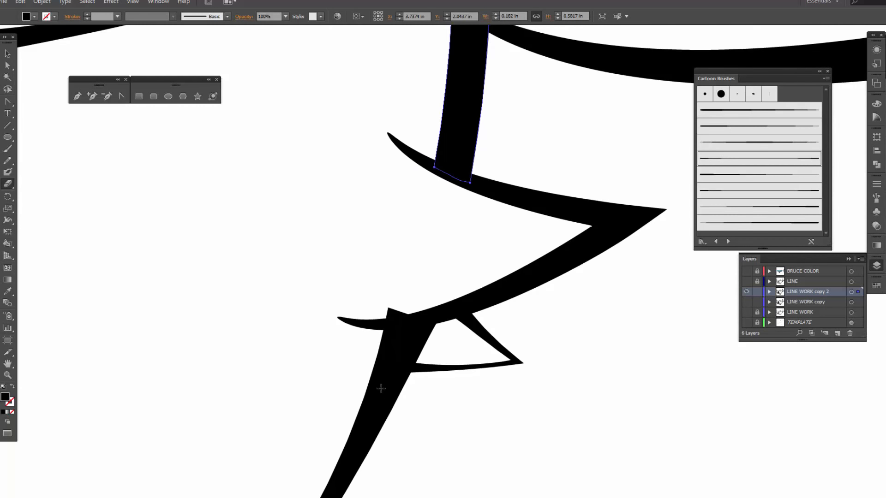
{"action": "left_click", "coordinate": [380, 391], "text": "ctrl"}
{"action": "mouse_move", "coordinate": [431, 310]}
{"action": "left_mouse_down"}
{"action": "mouse_move", "coordinate": [384, 313]}
{"action": "mouse_move", "coordinate": [437, 299]}
{"action": "left_mouse_up"}
{"action": "mouse_move", "coordinate": [436, 349]}
{"action": "left_mouse_down"}
{"action": "mouse_move", "coordinate": [483, 241]}
{"action": "mouse_move", "coordinate": [459, 198]}
{"action": "mouse_move", "coordinate": [539, 253]}
{"action": "mouse_move", "coordinate": [568, 332]}
{"action": "left_mouse_up"}
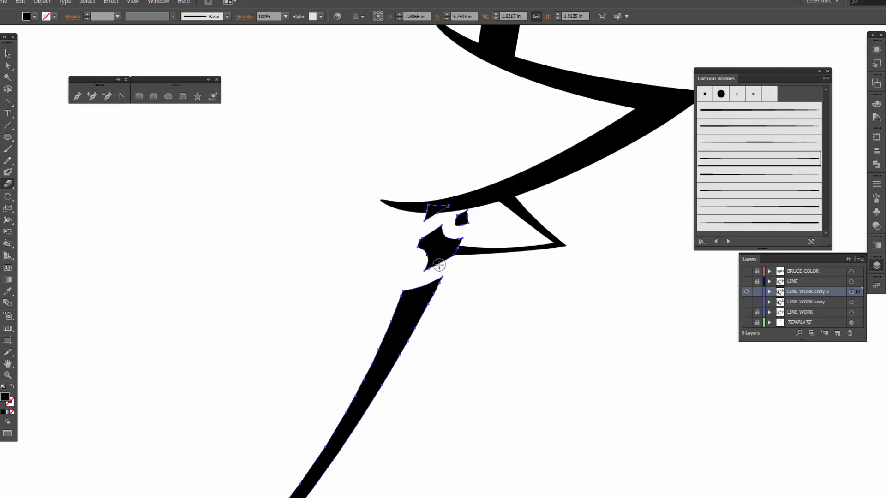
{"action": "key", "text": "ctrl+z"}
- Erase the lower end of the belly line where it sticks out past the rear edge of the pectoral fin
{"action": "mouse_move", "coordinate": [312, 350]}
{"action": "left_mouse_down"}
{"action": "mouse_move", "coordinate": [390, 215]}
{"action": "mouse_move", "coordinate": [461, 159]}
{"action": "left_mouse_up"}
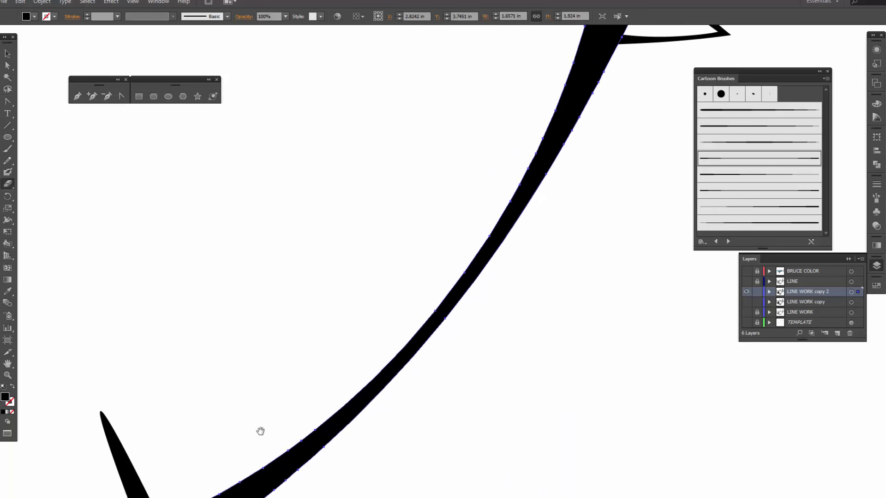
{"action": "mouse_move", "coordinate": [260, 432]}
{"action": "left_mouse_down"}
{"action": "mouse_move", "coordinate": [438, 214]}
{"action": "mouse_move", "coordinate": [651, 130]}
{"action": "left_mouse_up"}
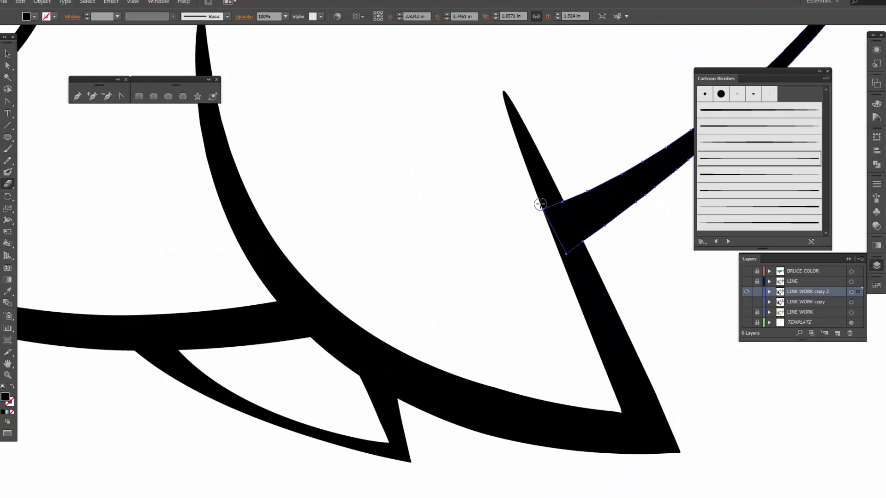
{"action": "mouse_move", "coordinate": [538, 200]}
{"action": "left_mouse_down"}
{"action": "mouse_move", "coordinate": [571, 253]}
{"action": "mouse_move", "coordinate": [556, 215]}
{"action": "mouse_move", "coordinate": [551, 224]}
{"action": "mouse_move", "coordinate": [563, 241]}
{"action": "left_mouse_up"}
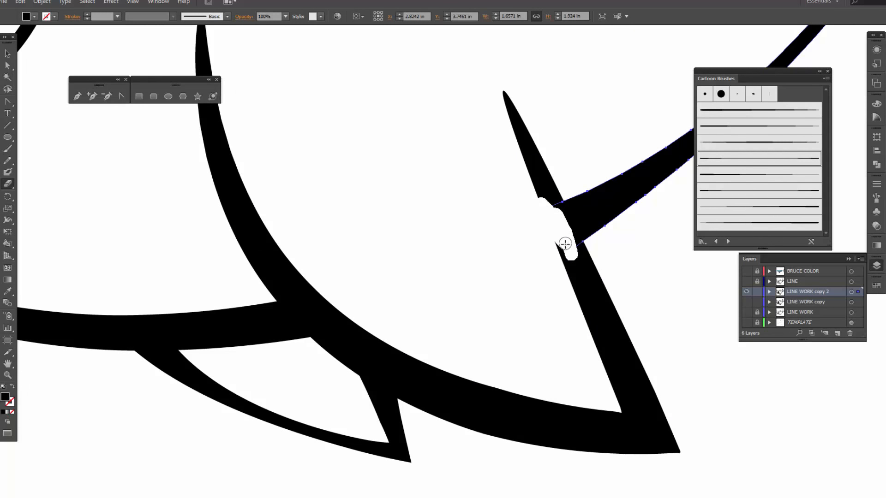
- Select the teeth lines and erase their tips that overshoot the upper mouth line toward the front of the mouth
{"action": "mouse_move", "coordinate": [437, 227]}
{"action": "left_mouse_down"}
{"action": "mouse_move", "coordinate": [503, 296]}
{"action": "mouse_move", "coordinate": [568, 192]}
{"action": "mouse_move", "coordinate": [597, 283]}
{"action": "left_mouse_up"}
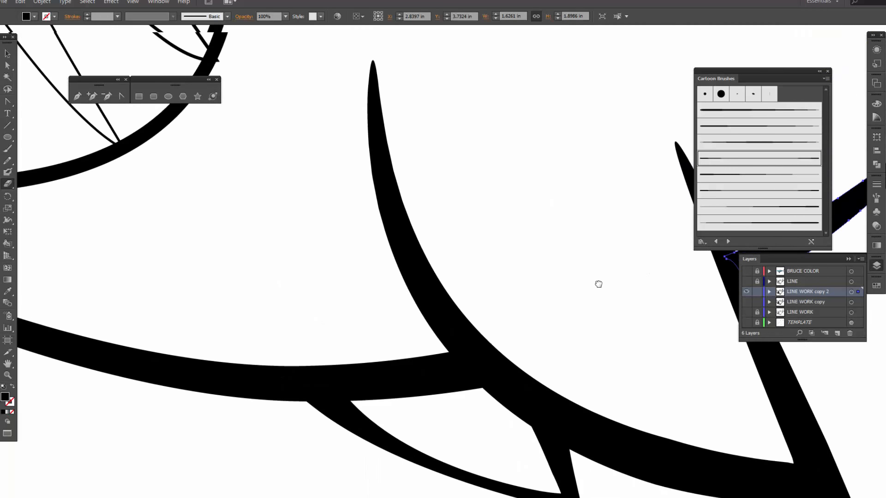
{"action": "mouse_move", "coordinate": [115, 198]}
{"action": "left_mouse_down"}
{"action": "mouse_move", "coordinate": [206, 259]}
{"action": "mouse_move", "coordinate": [502, 330]}
{"action": "mouse_move", "coordinate": [532, 417]}
{"action": "mouse_move", "coordinate": [521, 449]}
{"action": "mouse_move", "coordinate": [530, 465]}
{"action": "left_mouse_up"}
{"action": "scroll", "coordinate": [529, 463], "scroll_direction": "down", "scroll_amount": 3}
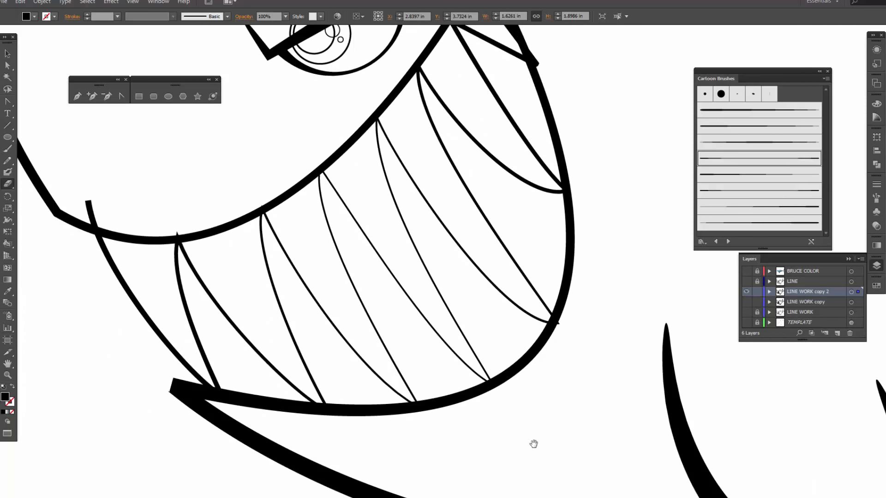
{"action": "left_click_drag", "start_coordinate": [534, 444], "coordinate": [543, 455]}
{"action": "key", "text": "v"}
{"action": "left_click", "coordinate": [291, 397]}
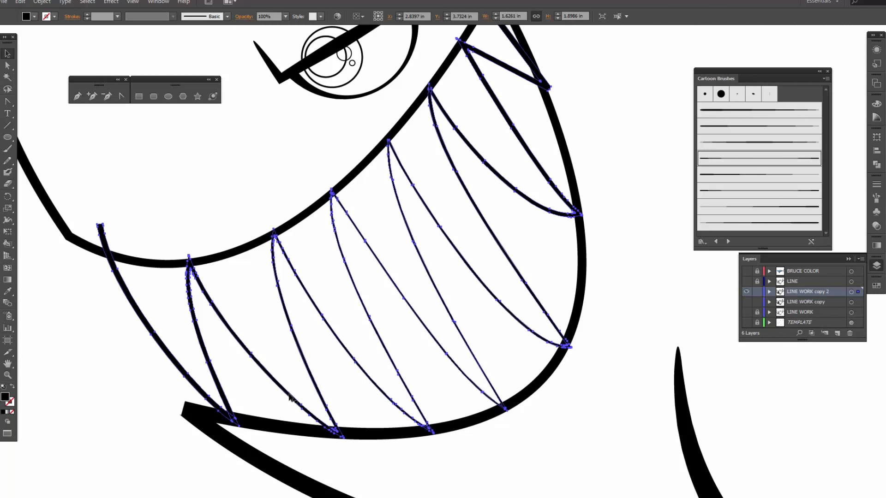
{"action": "key", "text": "shift+e"}
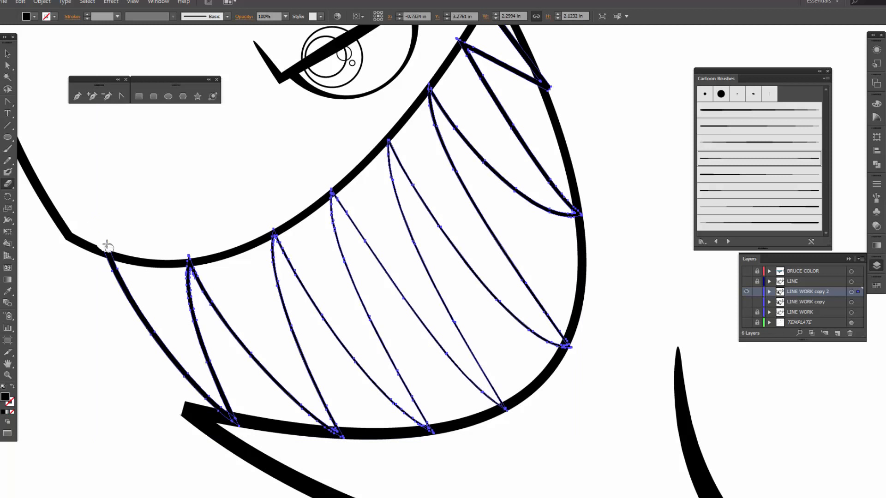
{"action": "left_click_drag", "start_coordinate": [107, 247], "coordinate": [106, 253]}
{"action": "left_click_drag", "start_coordinate": [192, 258], "coordinate": [194, 255]}
{"action": "left_click", "coordinate": [270, 225]}
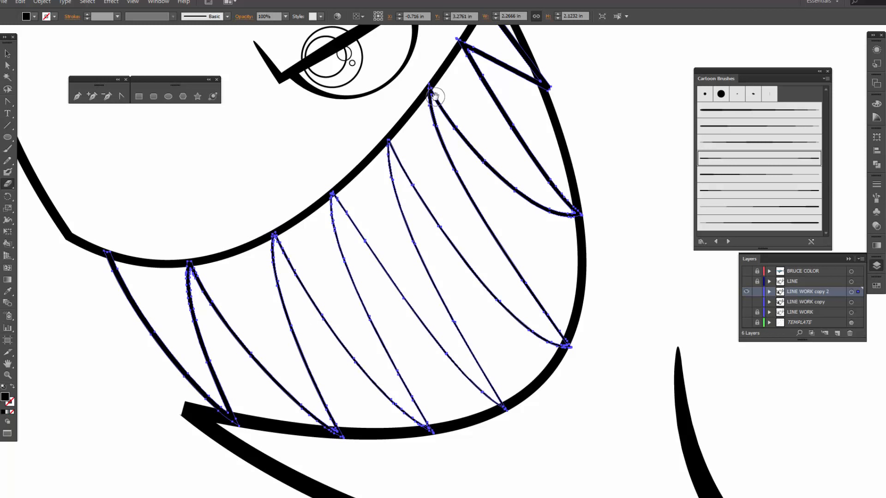
- Erase the remaining teeth line ends that overshoot the mouth outline near the rear corner of the mouth
{"action": "left_click_drag", "start_coordinate": [433, 99], "coordinate": [421, 141]}
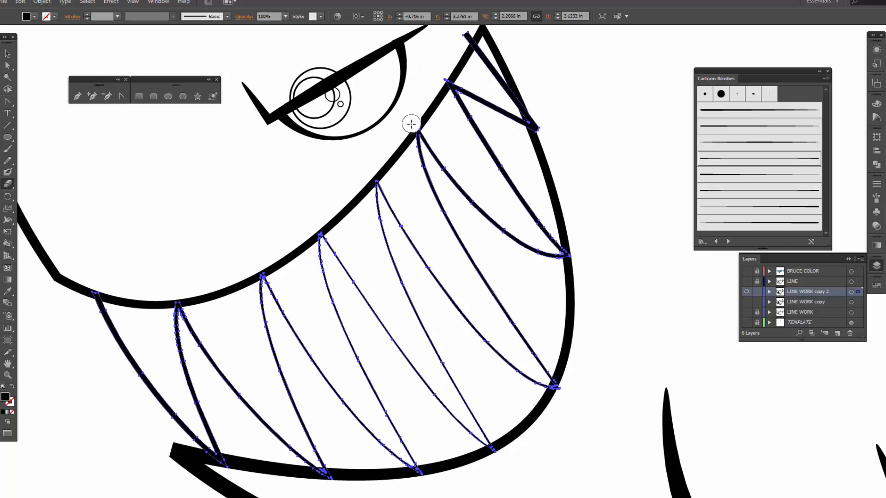
{"action": "left_click_drag", "start_coordinate": [444, 68], "coordinate": [445, 79]}
{"action": "left_click_drag", "start_coordinate": [460, 36], "coordinate": [467, 41]}
{"action": "mouse_move", "coordinate": [544, 125]}
{"action": "left_mouse_down"}
{"action": "mouse_move", "coordinate": [532, 101]}
{"action": "mouse_move", "coordinate": [547, 132]}
{"action": "left_mouse_up"}
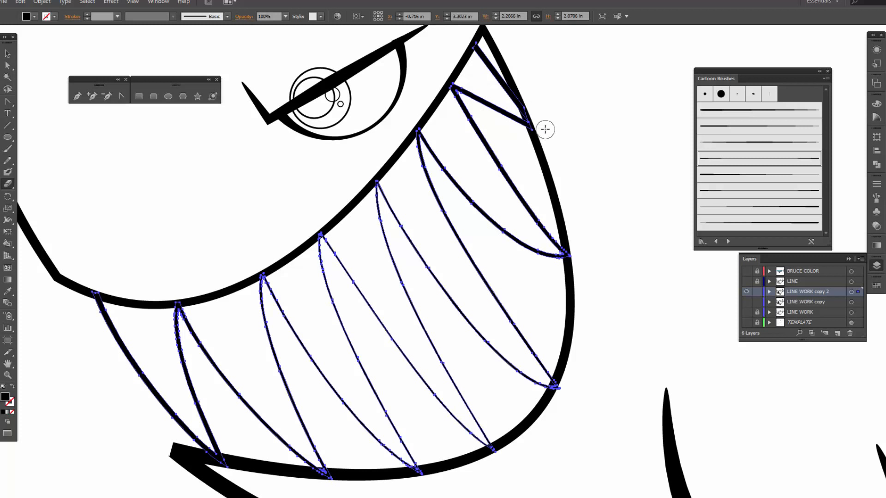
{"action": "left_click_drag", "start_coordinate": [575, 255], "coordinate": [584, 277]}
- Deselect the head outline and review the trimmed line art across the whole shark
{"action": "scroll", "coordinate": [541, 429], "scroll_direction": "down", "scroll_amount": 5}
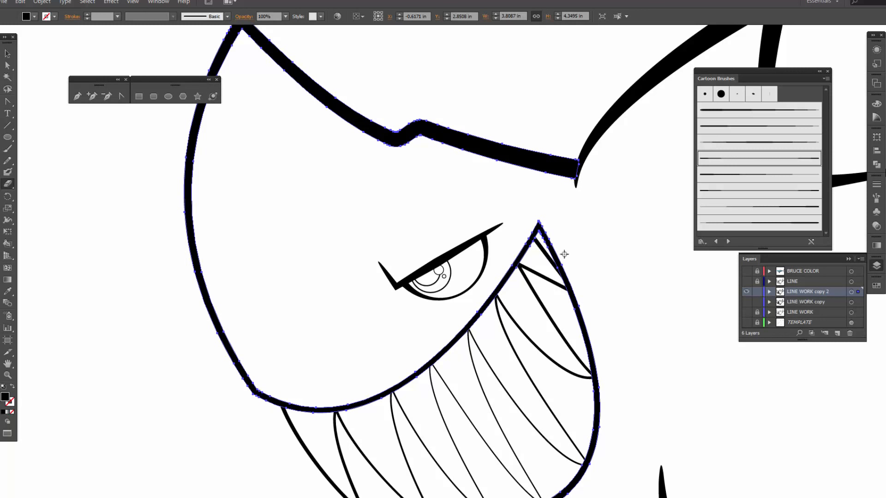
{"action": "key", "text": "ctrl+minus"}
{"action": "key", "text": "ctrl+minus"}
{"action": "key", "text": "ctrl+minus"}
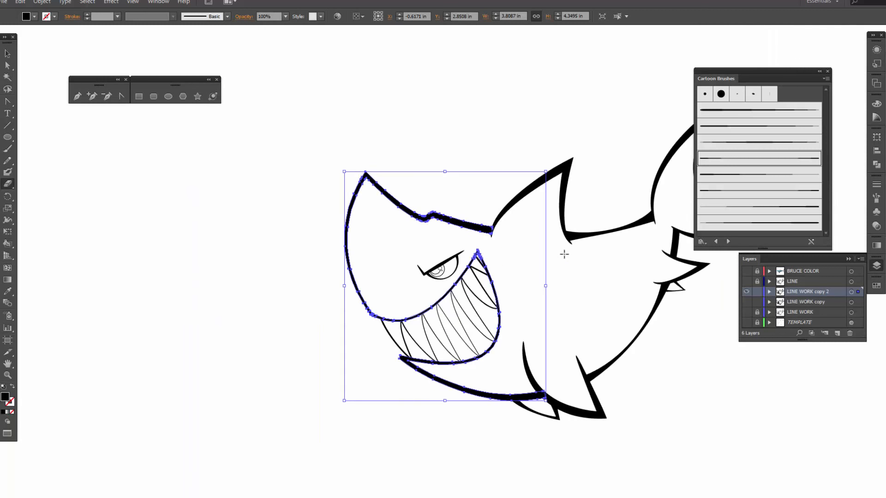
{"action": "mouse_move", "coordinate": [559, 252]}
{"action": "left_mouse_down"}
{"action": "mouse_move", "coordinate": [425, 259]}
{"action": "mouse_move", "coordinate": [431, 254]}
{"action": "left_mouse_up"}
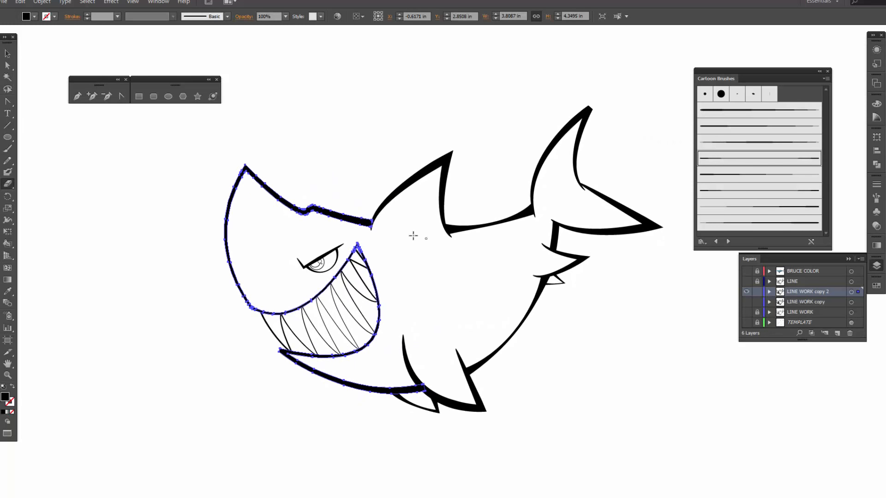
{"action": "key", "text": "v"}
{"action": "left_click", "coordinate": [417, 144]}
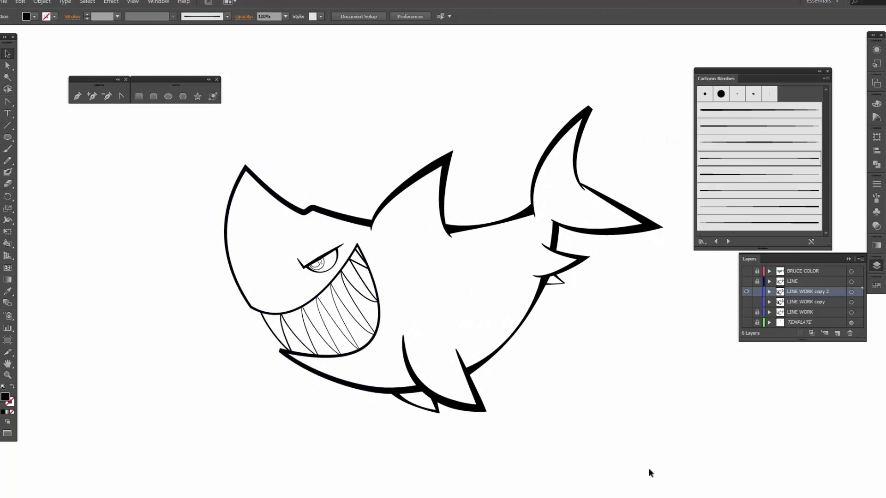